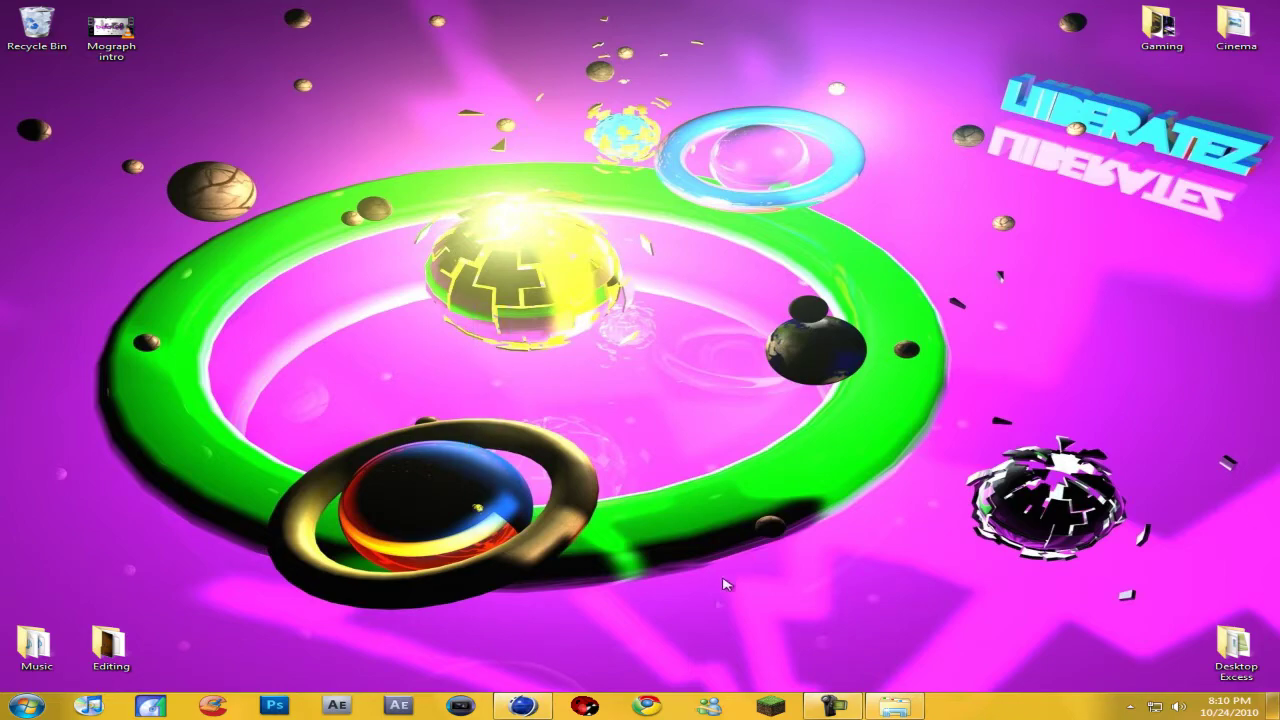
- Switch to the open, empty Cinema 4D project
left_click(536, 707)
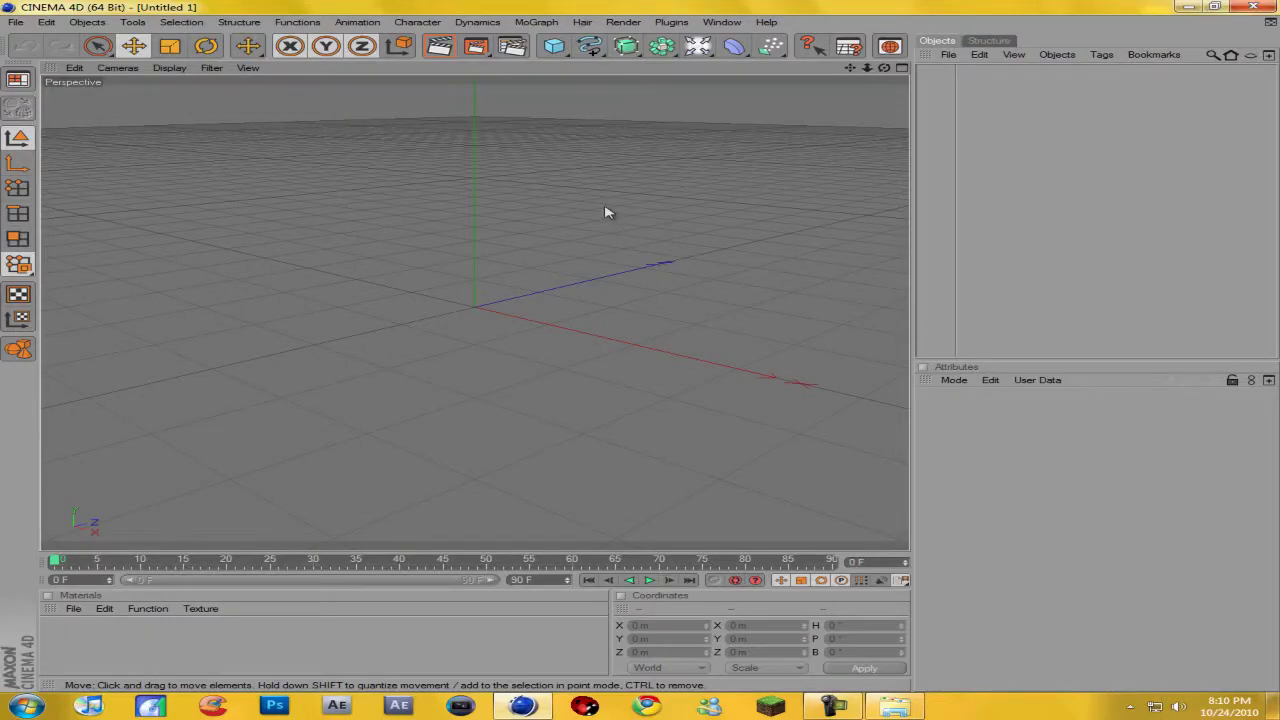
left_click(1190, 7)
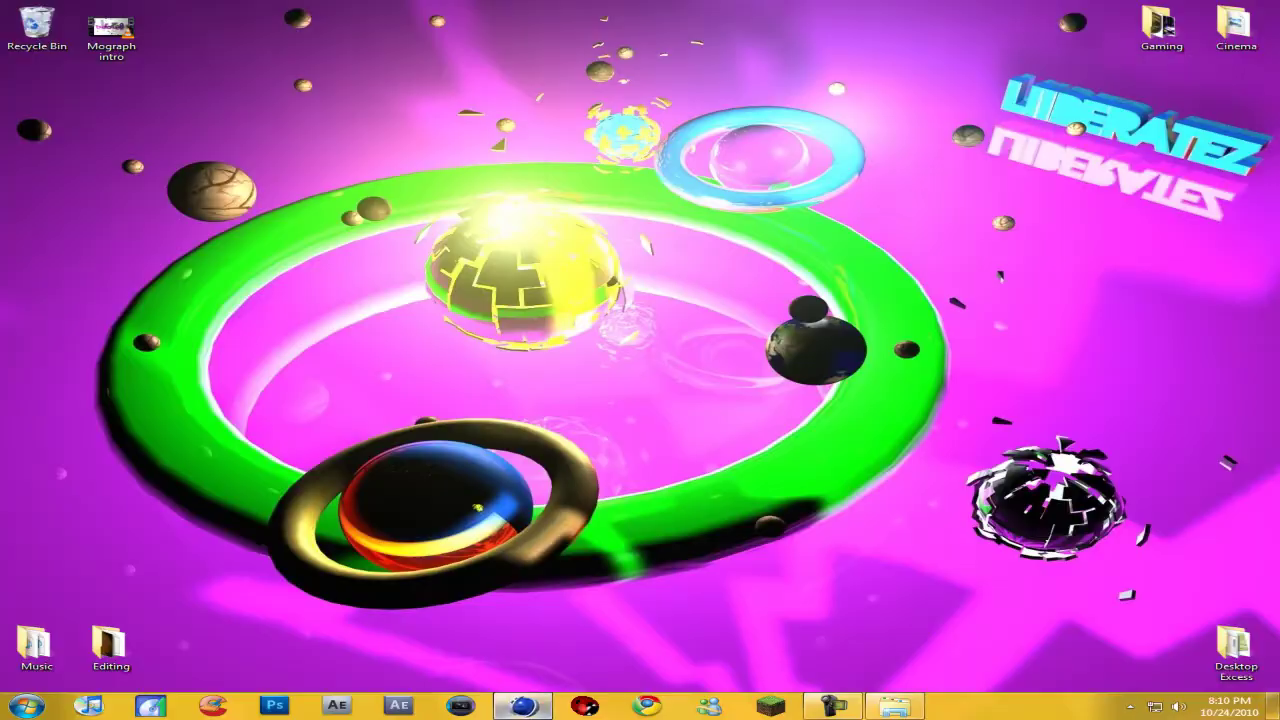
left_click(522, 707)
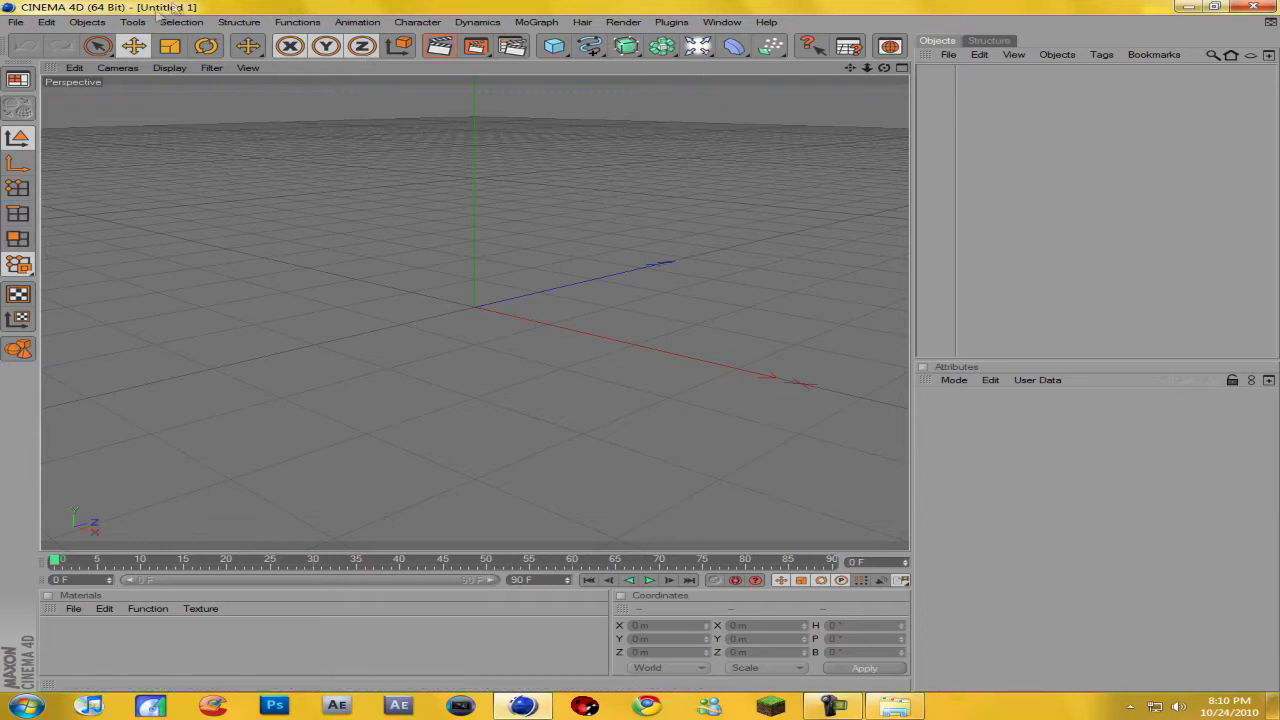
left_click_drag(884, 67, 643, 351)
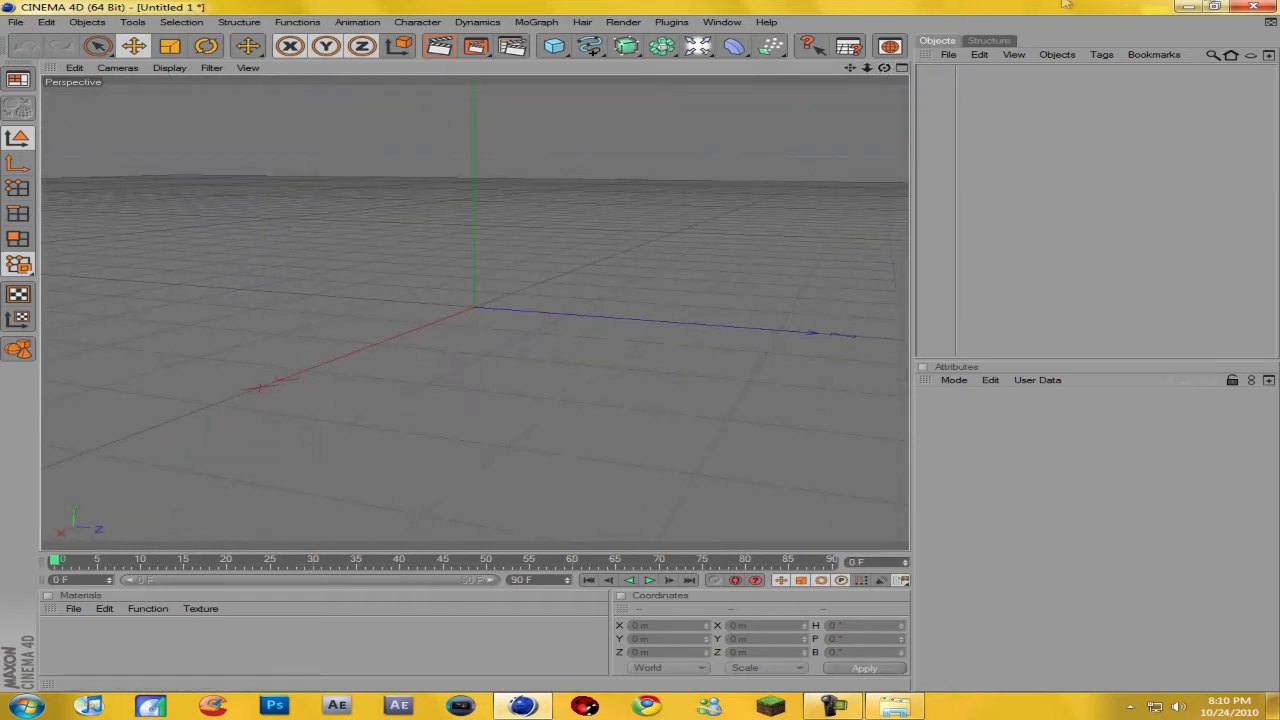
key("alt+F4")
left_click(760, 405)
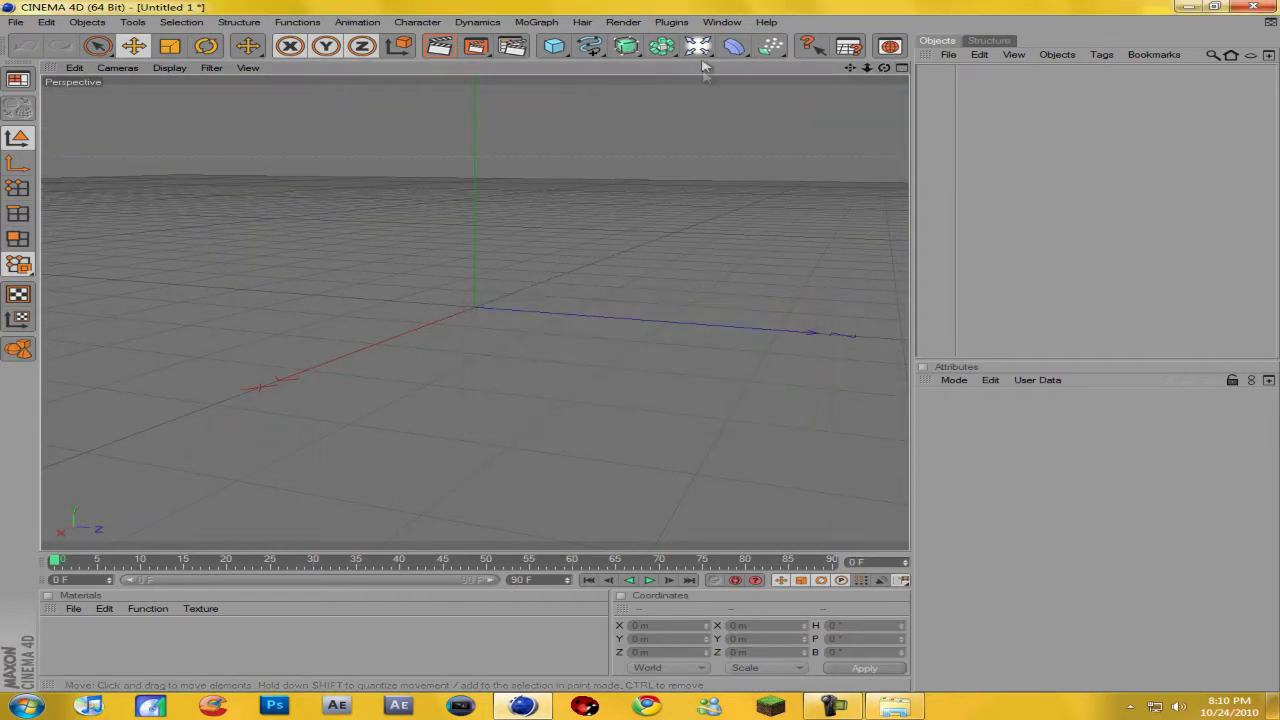
mouse_move(643, 349)
left_mouse_down()
mouse_move(669, 357)
mouse_move(645, 352)
left_mouse_up()
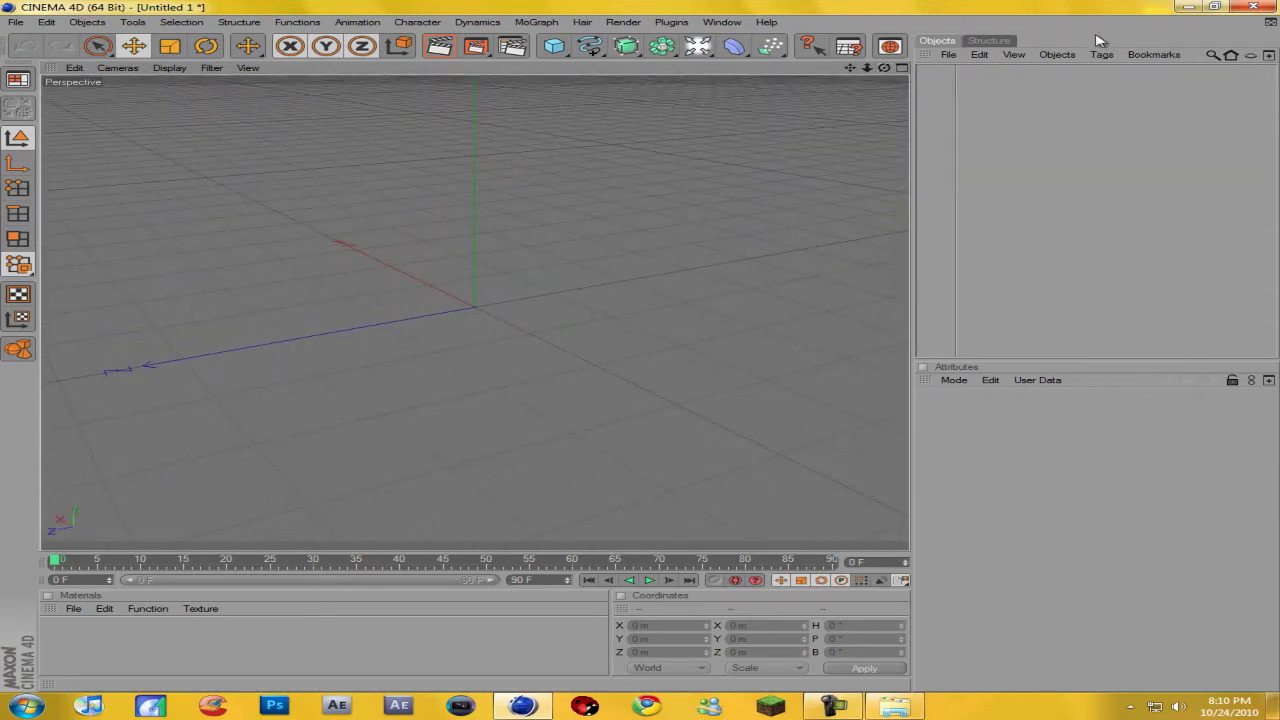
- Add a MoGraph Text Object and replace its default text with a first name
left_click(537, 22)
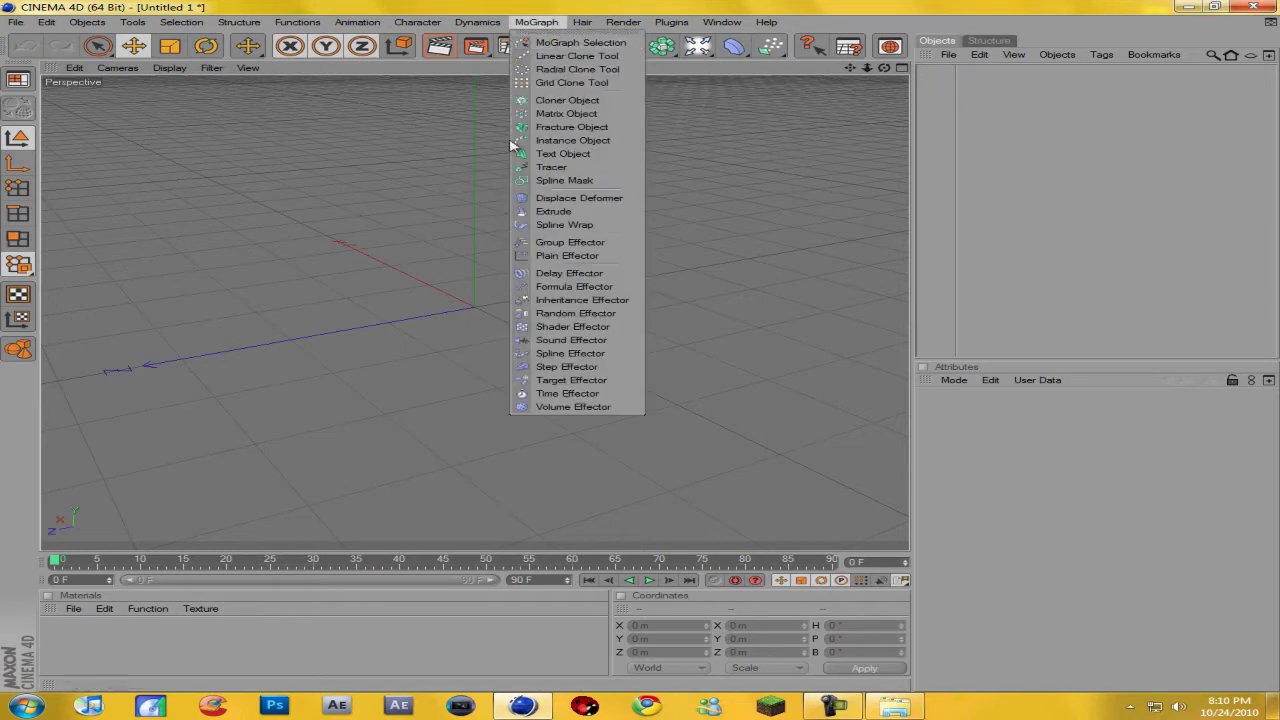
left_click(563, 154)
mouse_move(650, 352)
left_mouse_down("alt")
mouse_move(694, 331)
mouse_move(642, 352)
left_mouse_up("alt")
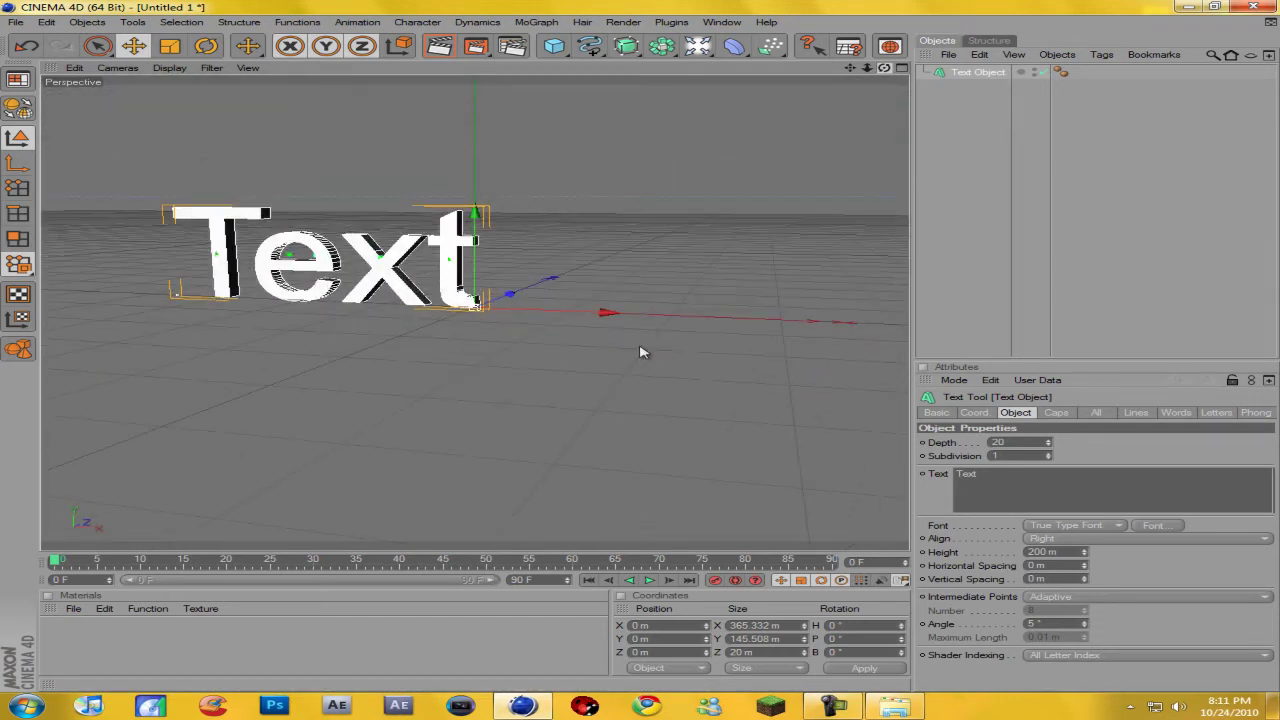
type("T")
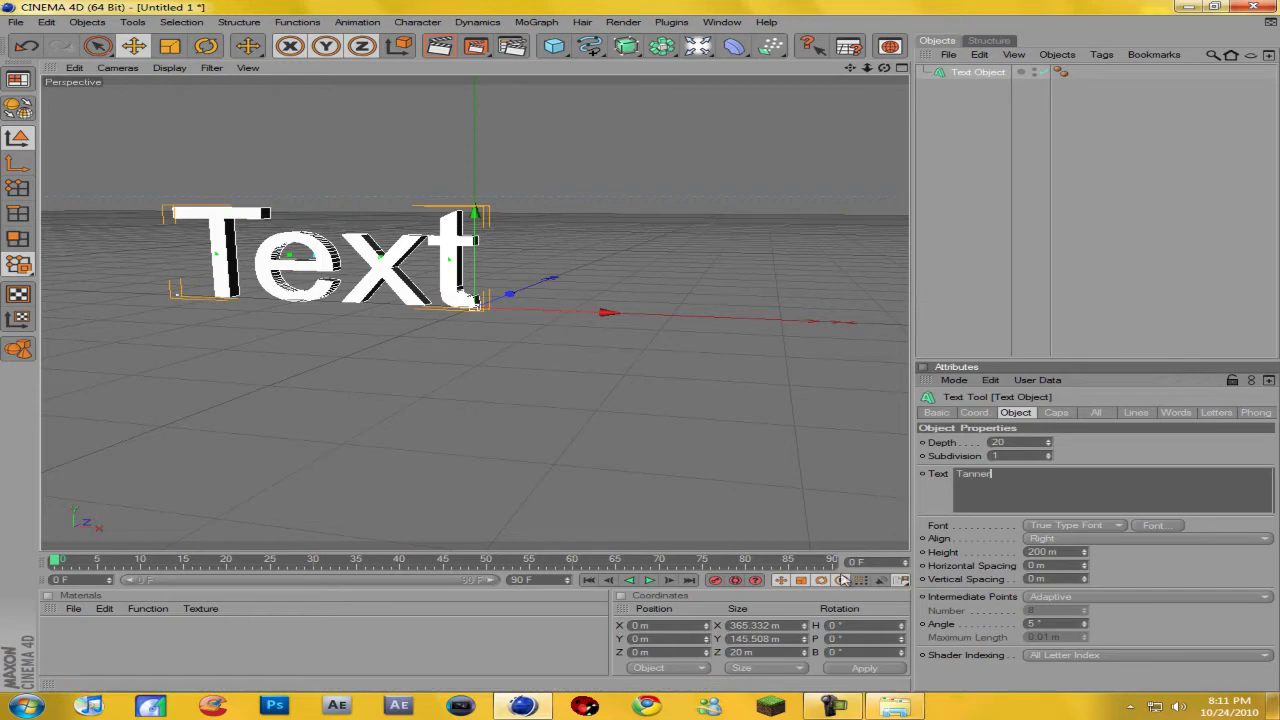
left_click(1235, 529)
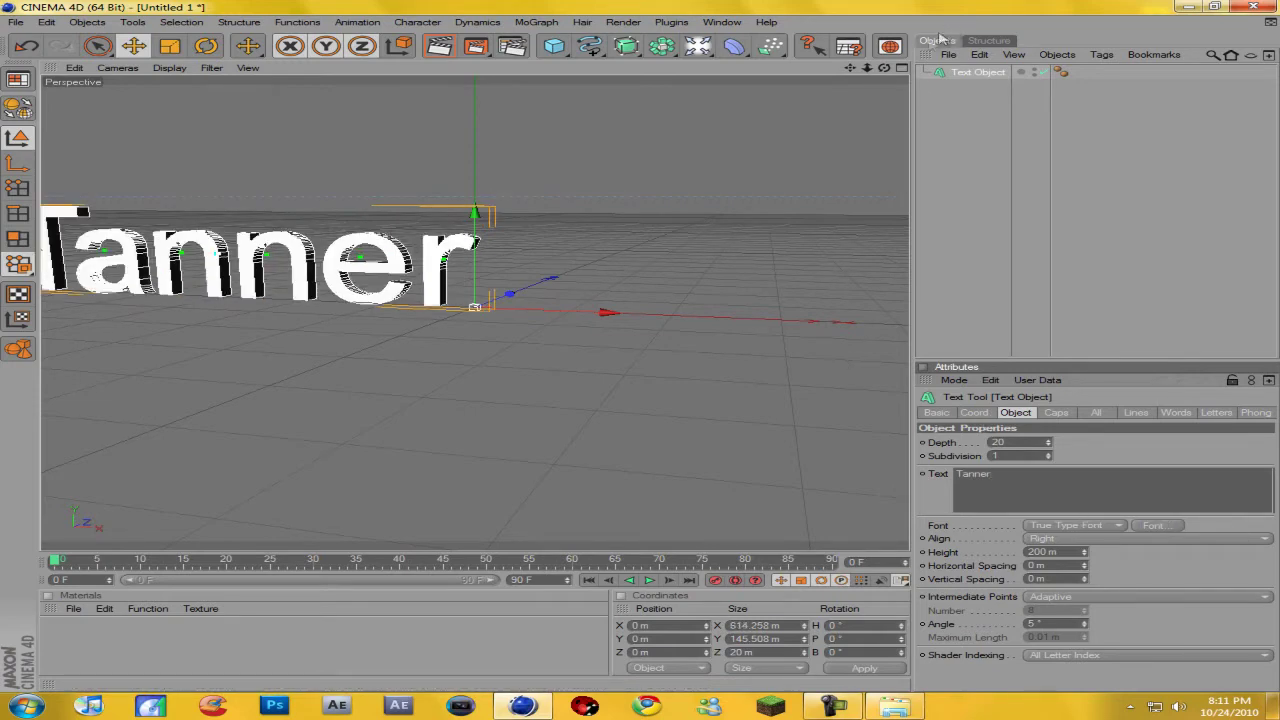
- Change the text's font to Velocity in regular style and set its depth to 60
left_click_drag(850, 68, 642, 352)
left_click(1147, 526)
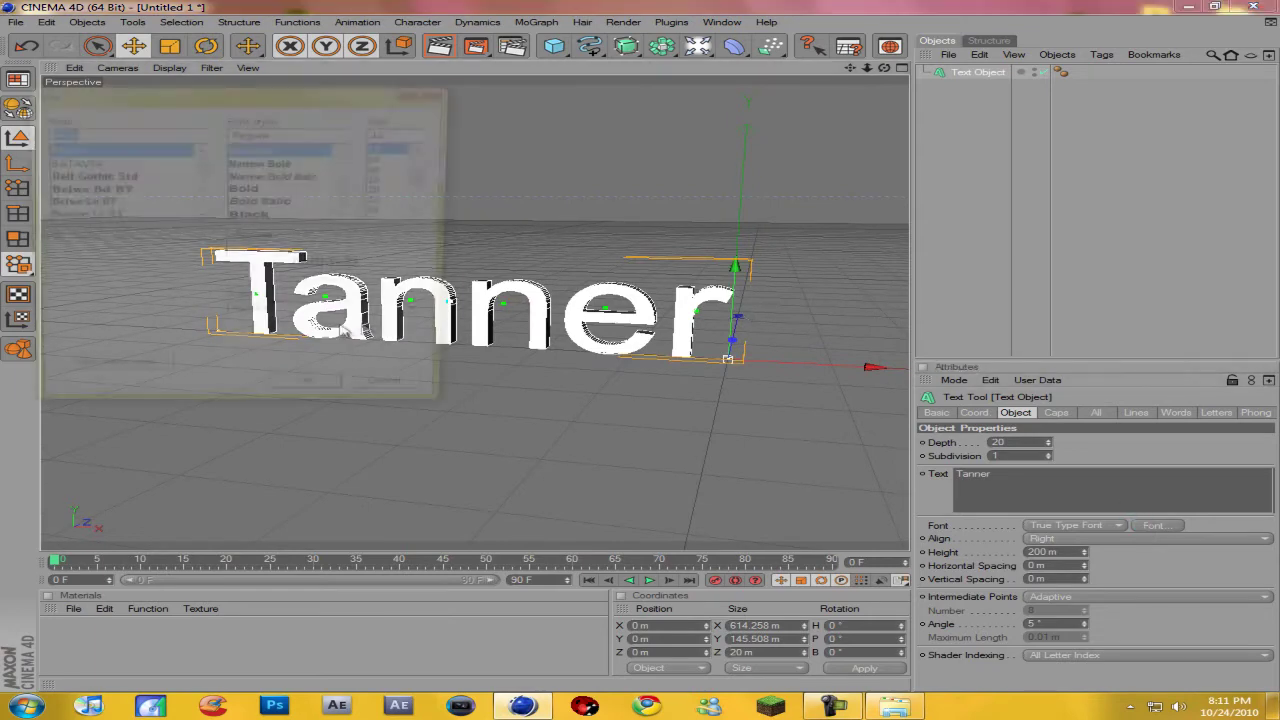
type("ve")
left_click(85, 150)
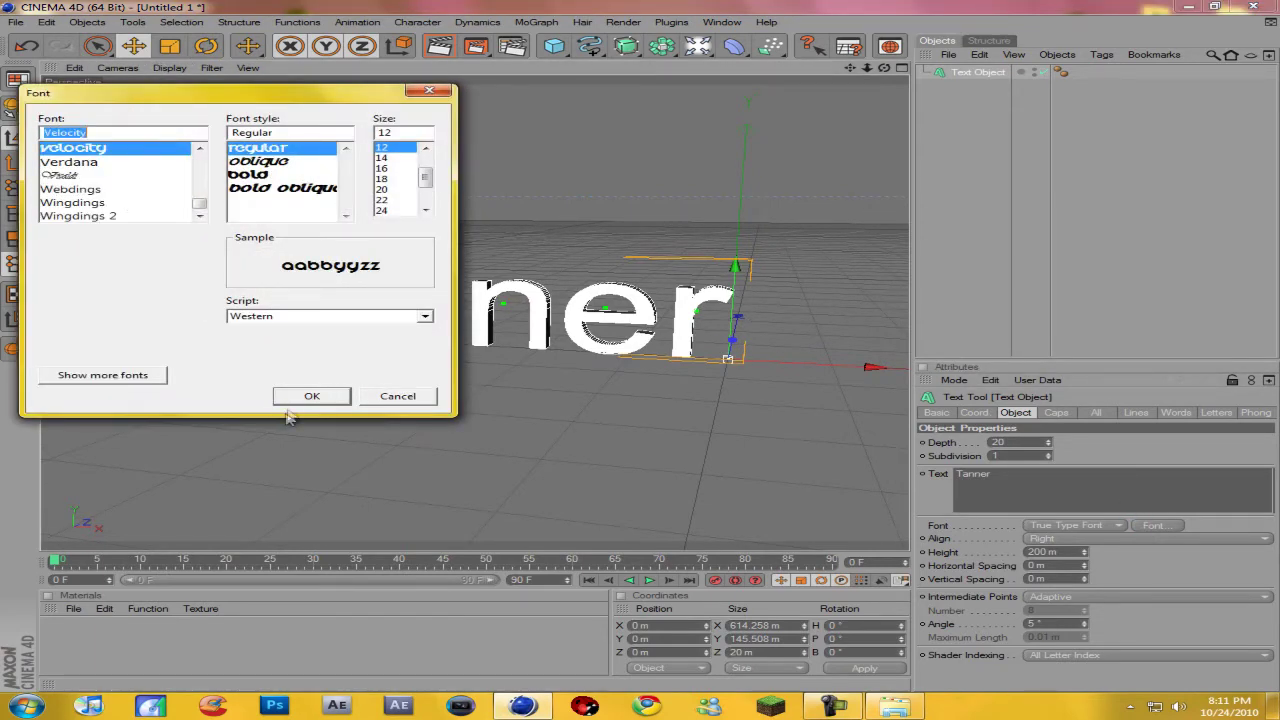
left_click(312, 396)
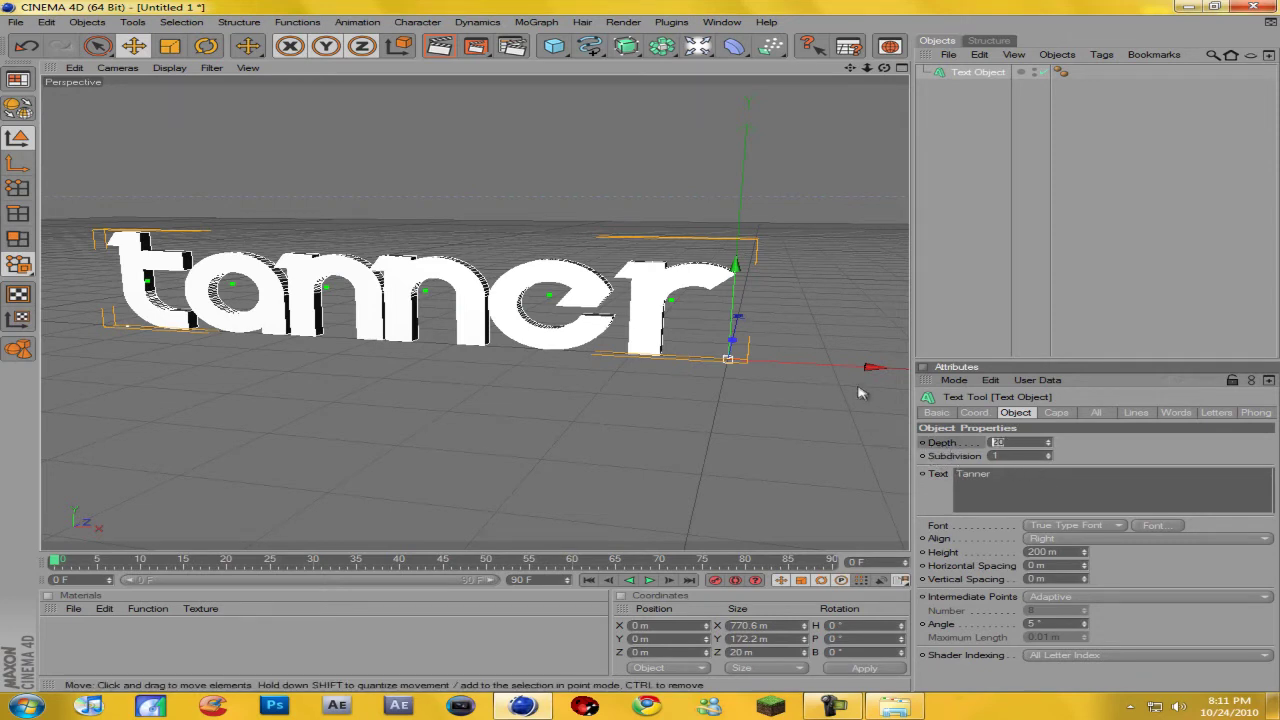
type("0")
key("Return")
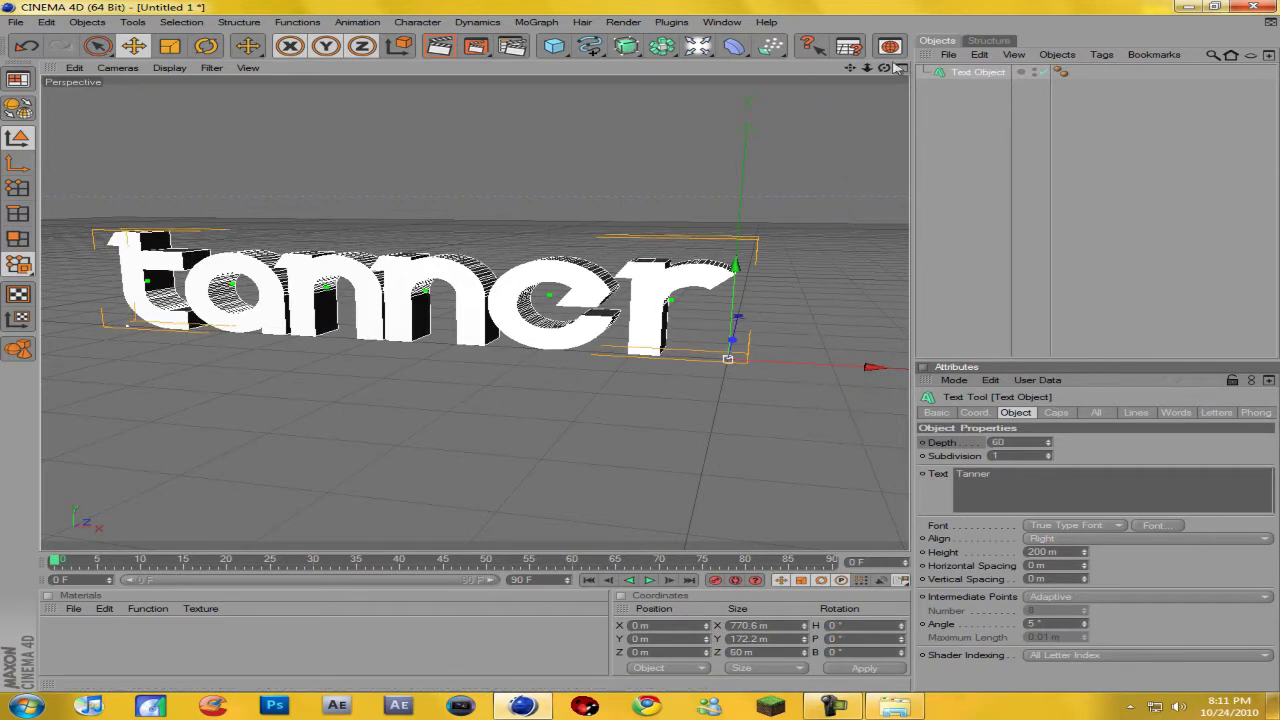
- Make the Text Object editable so that it becomes a group of separate letter objects
mouse_move(888, 68)
left_mouse_down()
mouse_move(872, 72)
mouse_move(902, 70)
left_mouse_up()
left_click_drag(993, 115, 974, 52)
left_click_drag(981, 132, 951, 57)
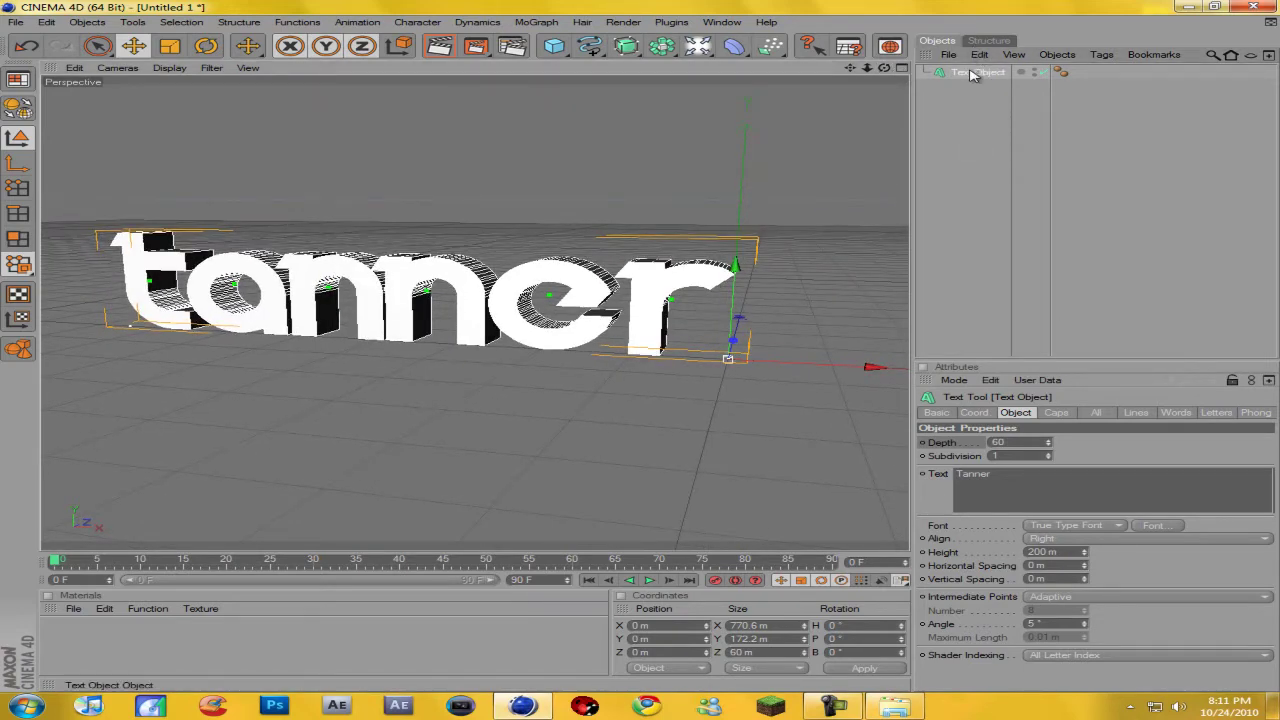
key("c")
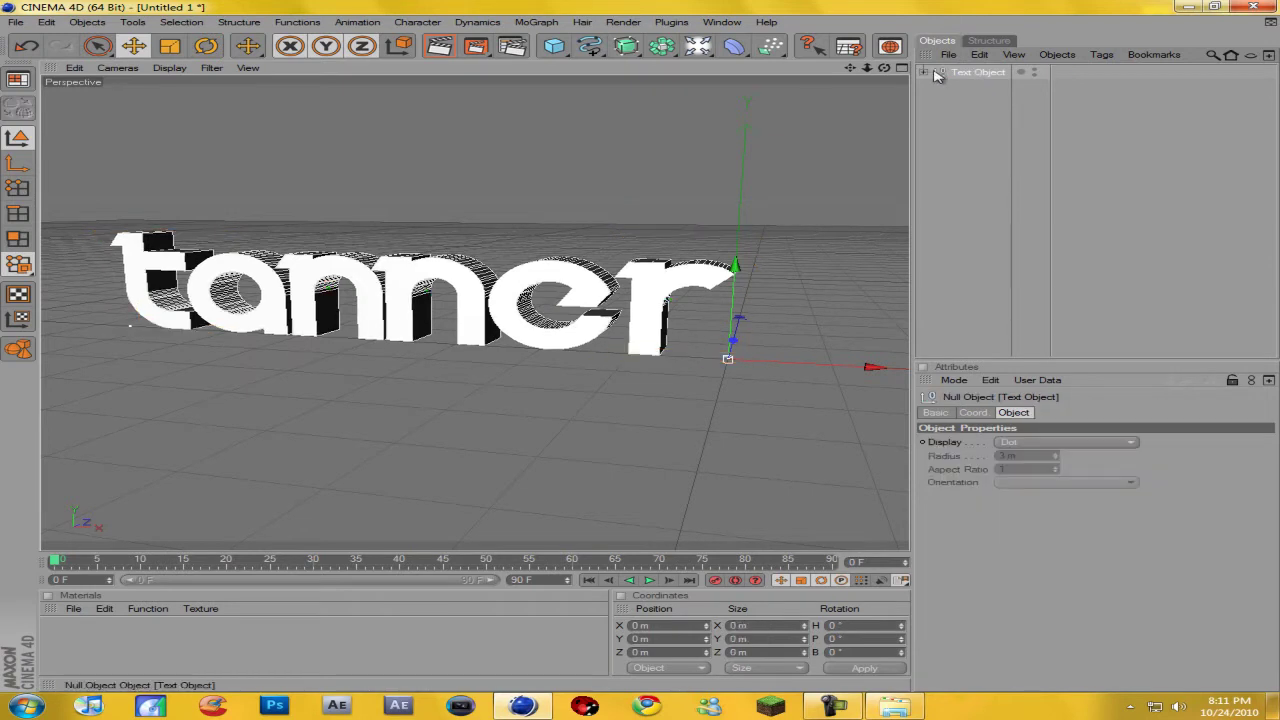
left_click_drag(945, 134, 962, 62)
right_click(975, 78)
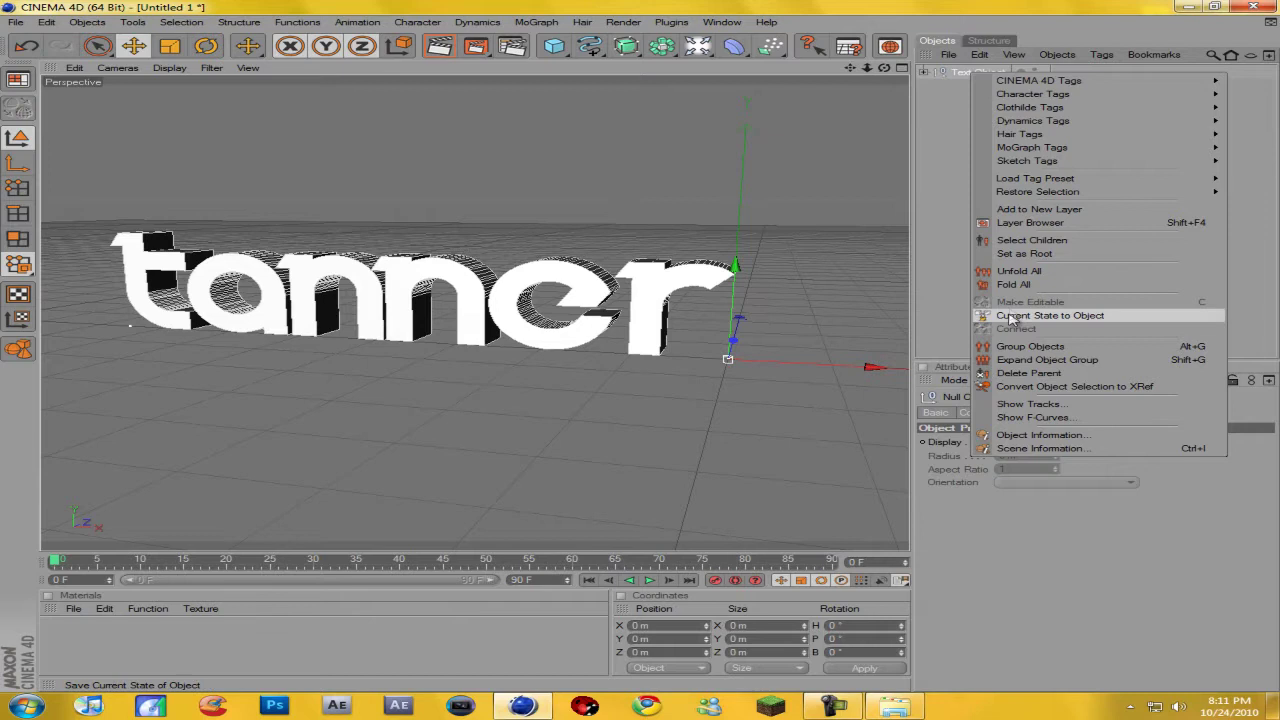
left_click(927, 70)
- Expand the converted text's hierarchy down to its individual letter objects
left_click(924, 73)
left_click(932, 87)
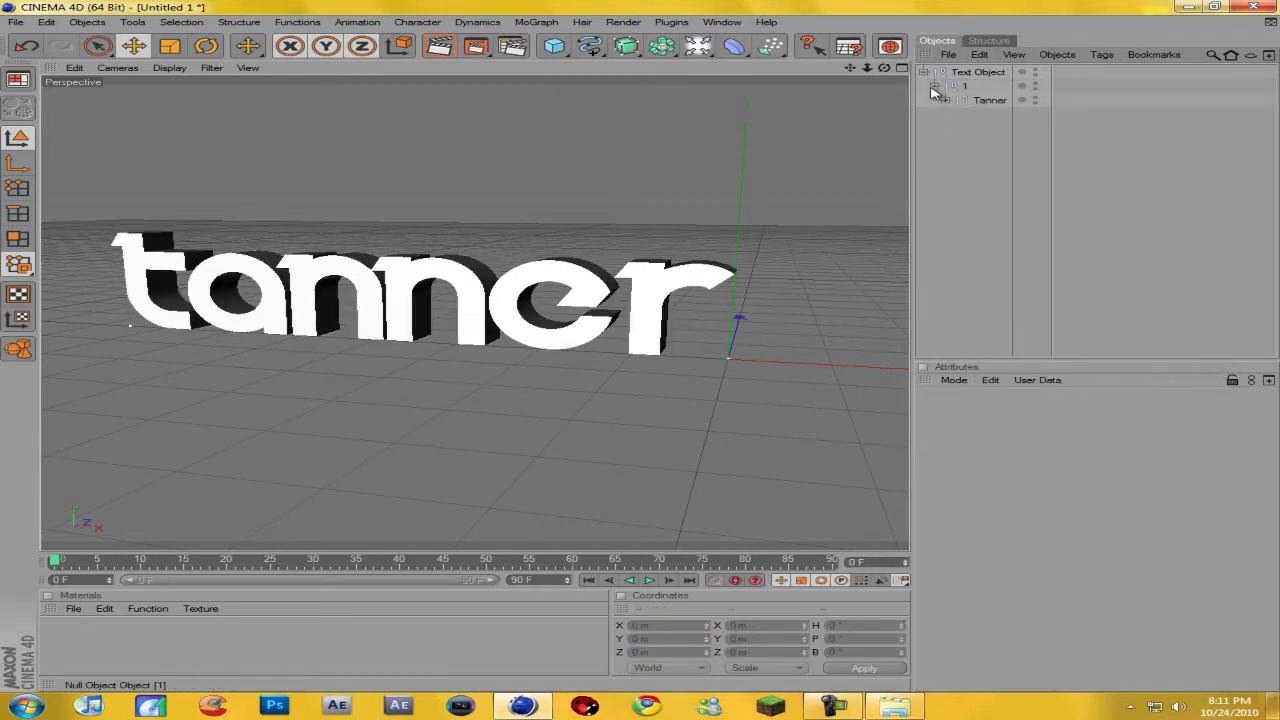
left_click(944, 101)
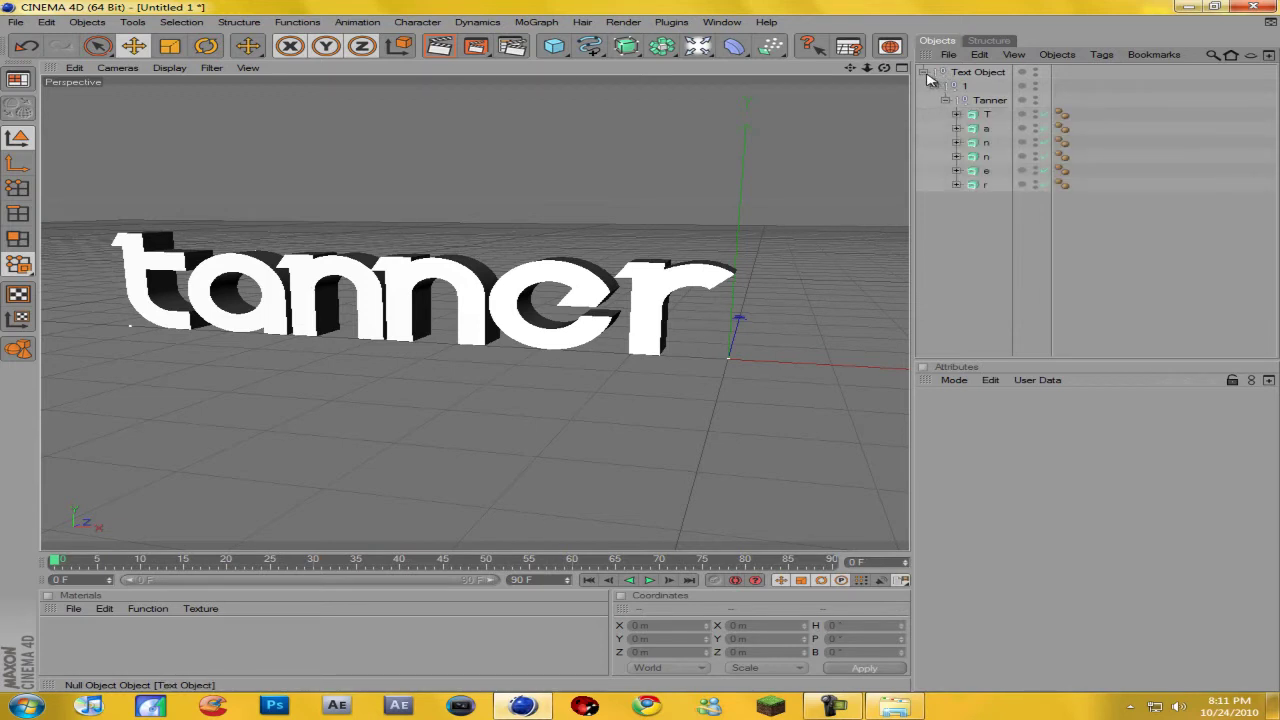
left_click(925, 73)
left_click(925, 73)
left_click(926, 74)
left_click(926, 74)
- Try moving the first letter upward on its own, and undo the move
left_click(998, 118)
left_click_drag(140, 237, 136, 145)
key("ctrl+s")
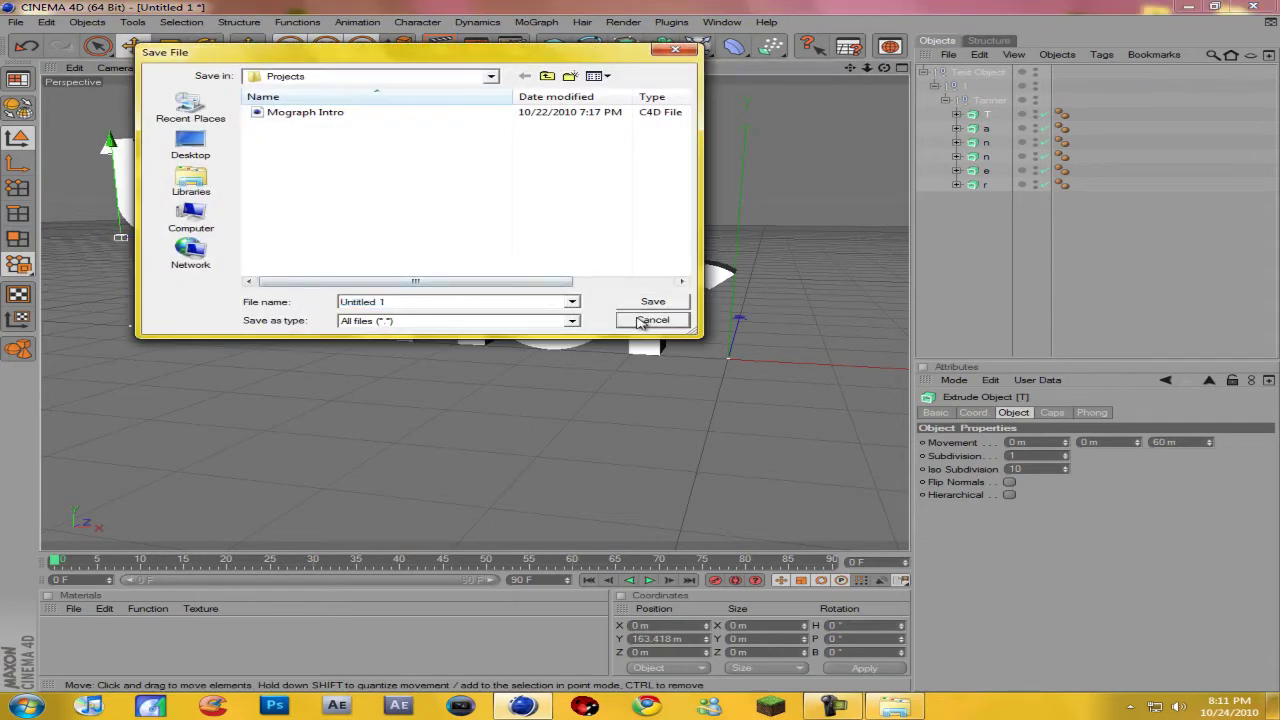
left_click(652, 319)
key("ctrl+z")
- Take all six letter objects out of the text hierarchy to the top level and delete the emptied Text Object group
left_click_drag(955, 283, 990, 120)
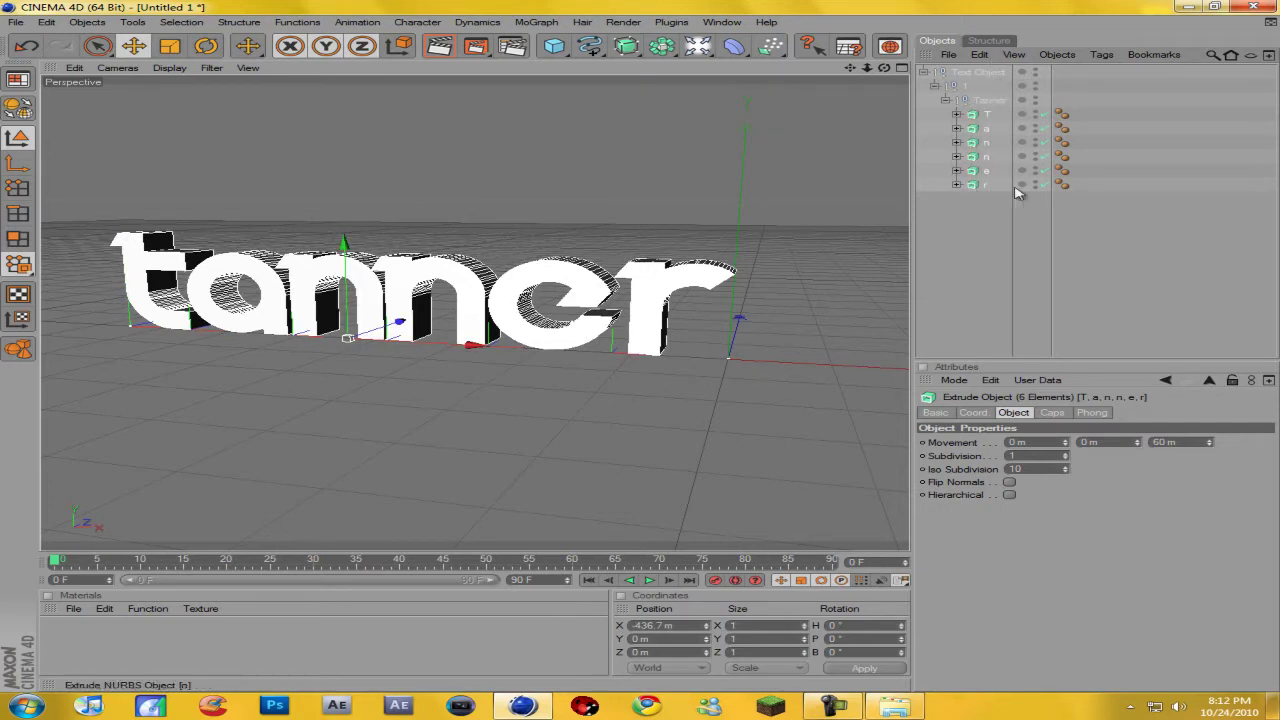
left_click_drag(1003, 292, 971, 111)
left_click_drag(958, 262, 950, 280)
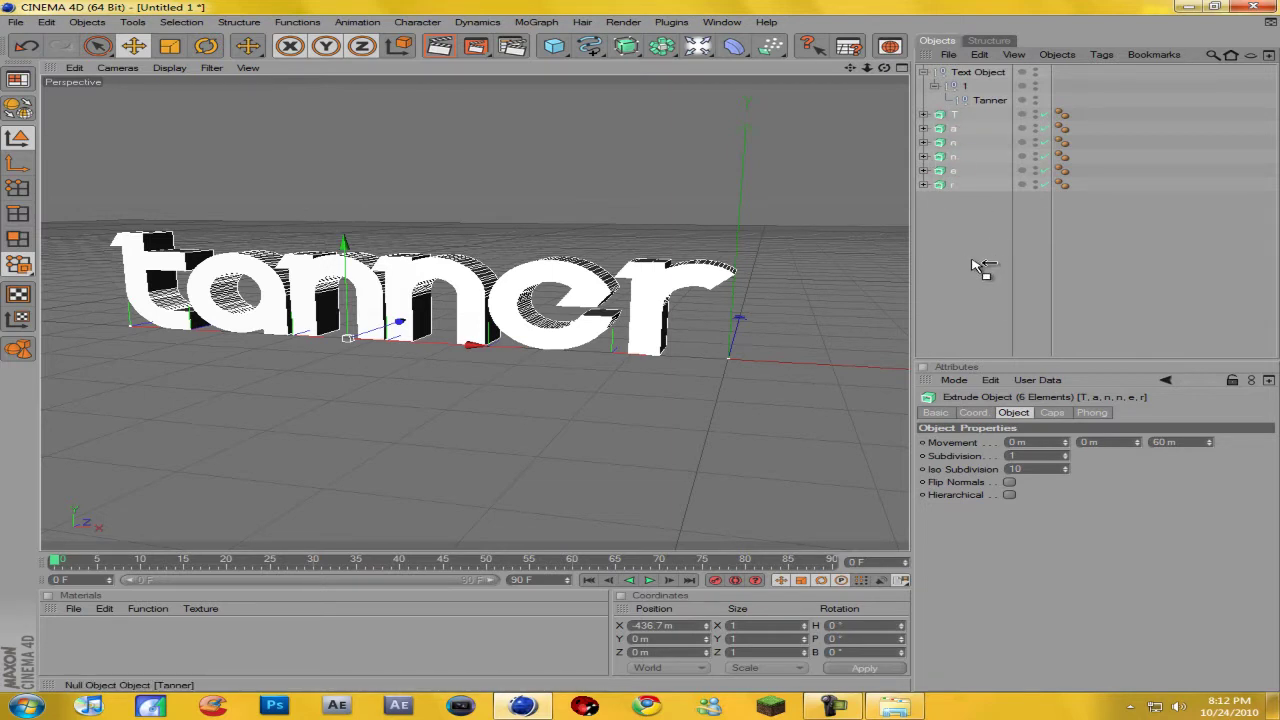
left_click(975, 74)
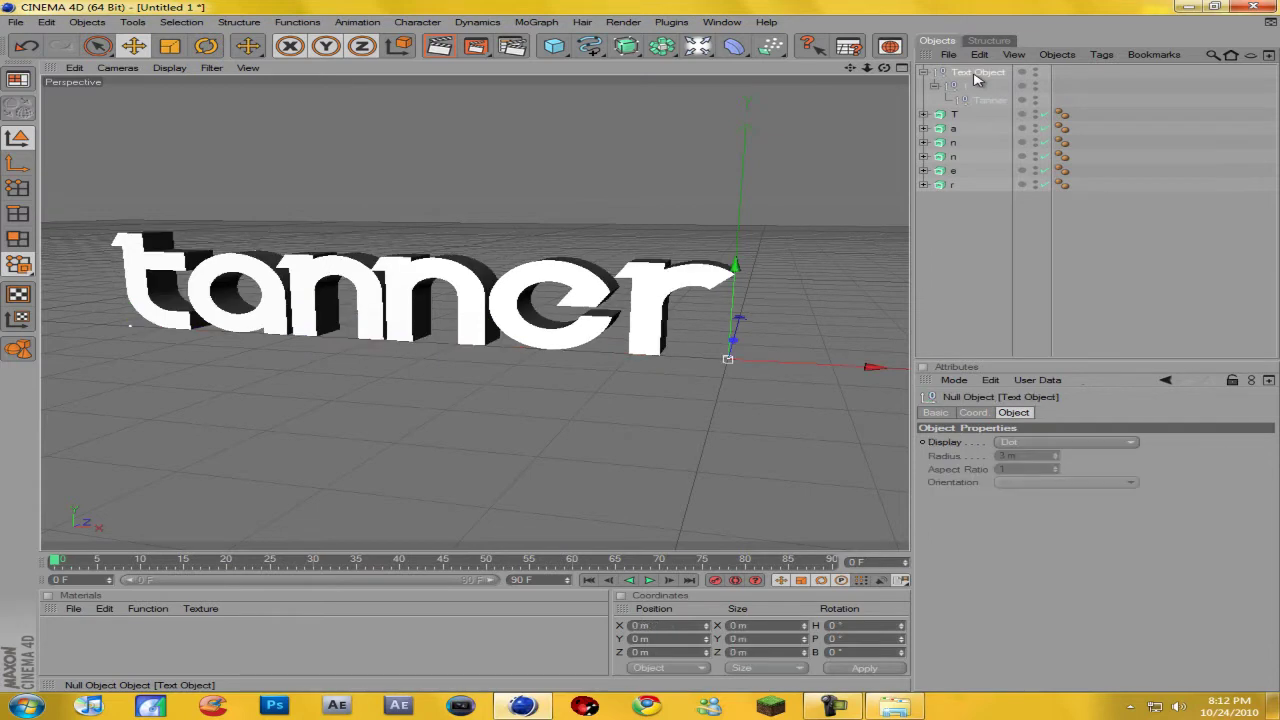
key("Delete")
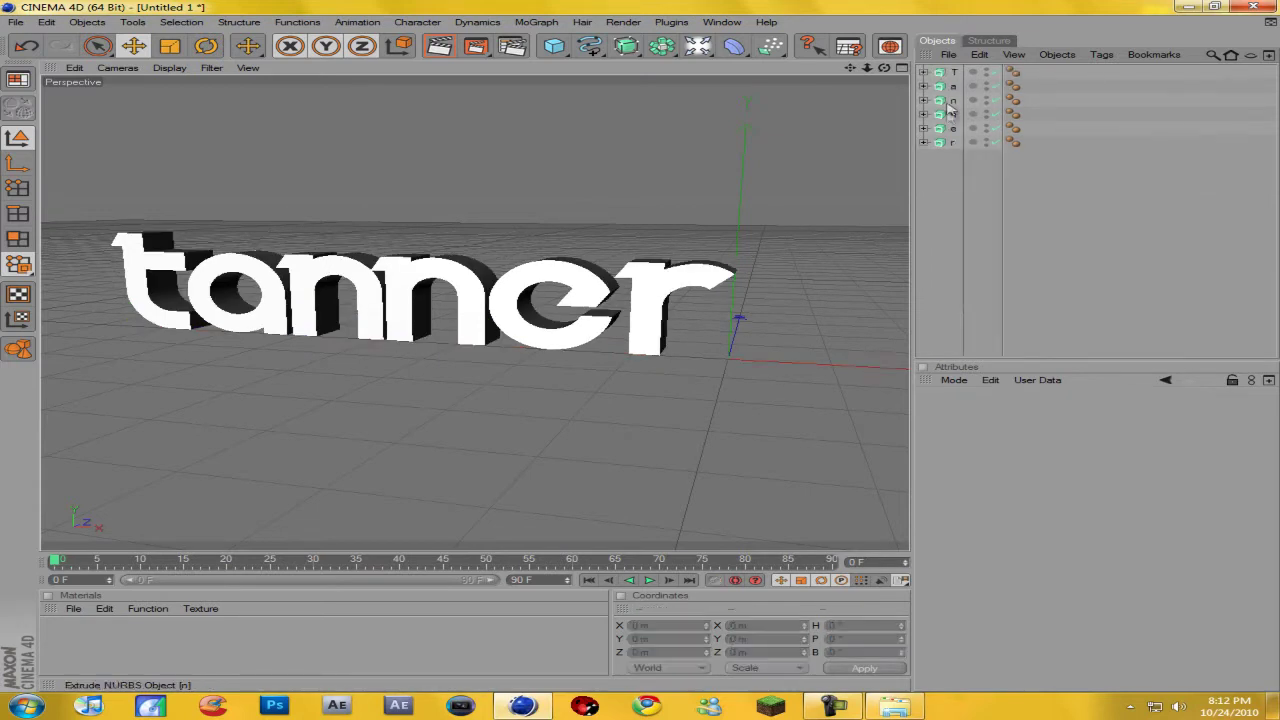
mouse_move(944, 232)
left_mouse_down()
mouse_move(952, 70)
mouse_move(930, 243)
left_mouse_up()
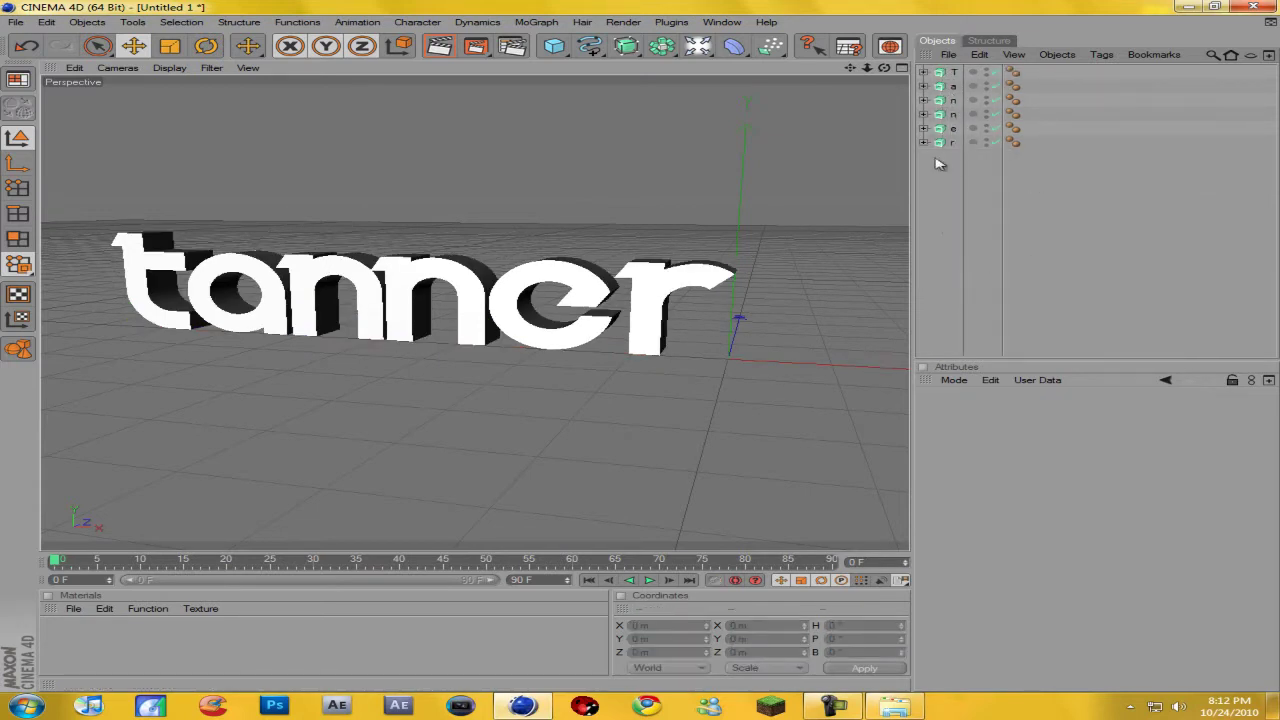
- Add a MoGraph Fracture Object and make all six letter objects its children
left_click(546, 22)
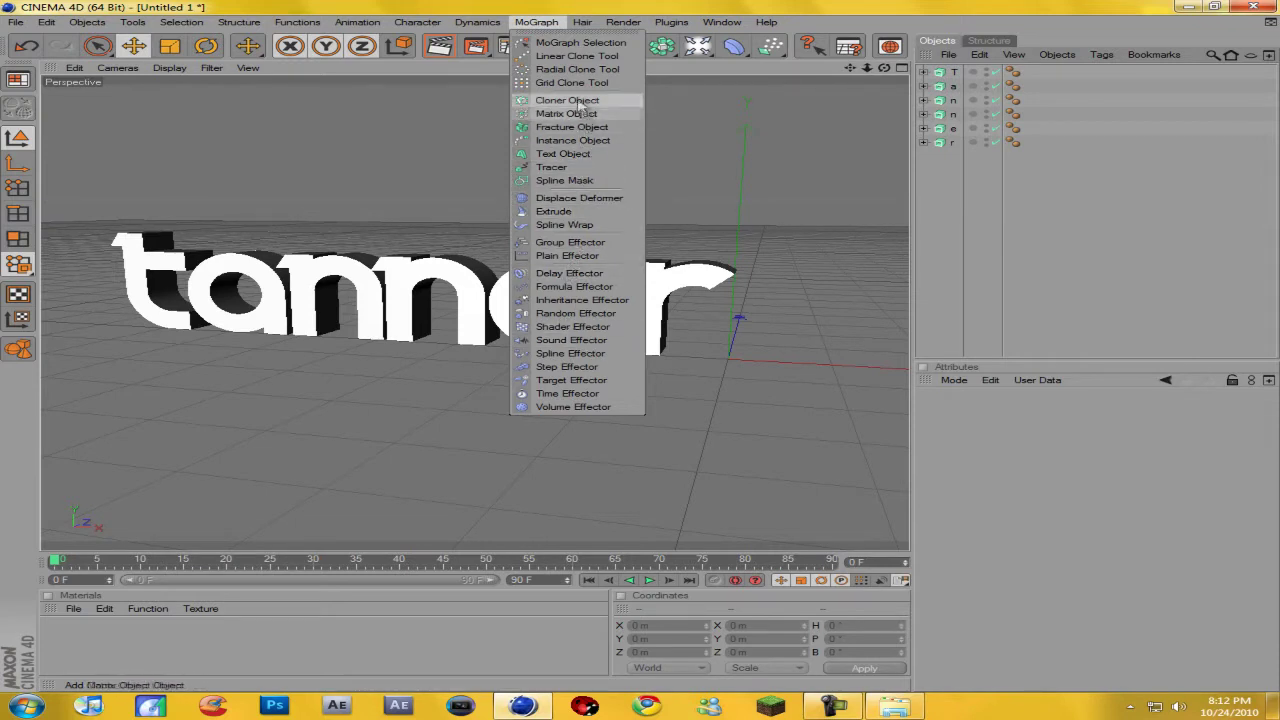
left_click(585, 127)
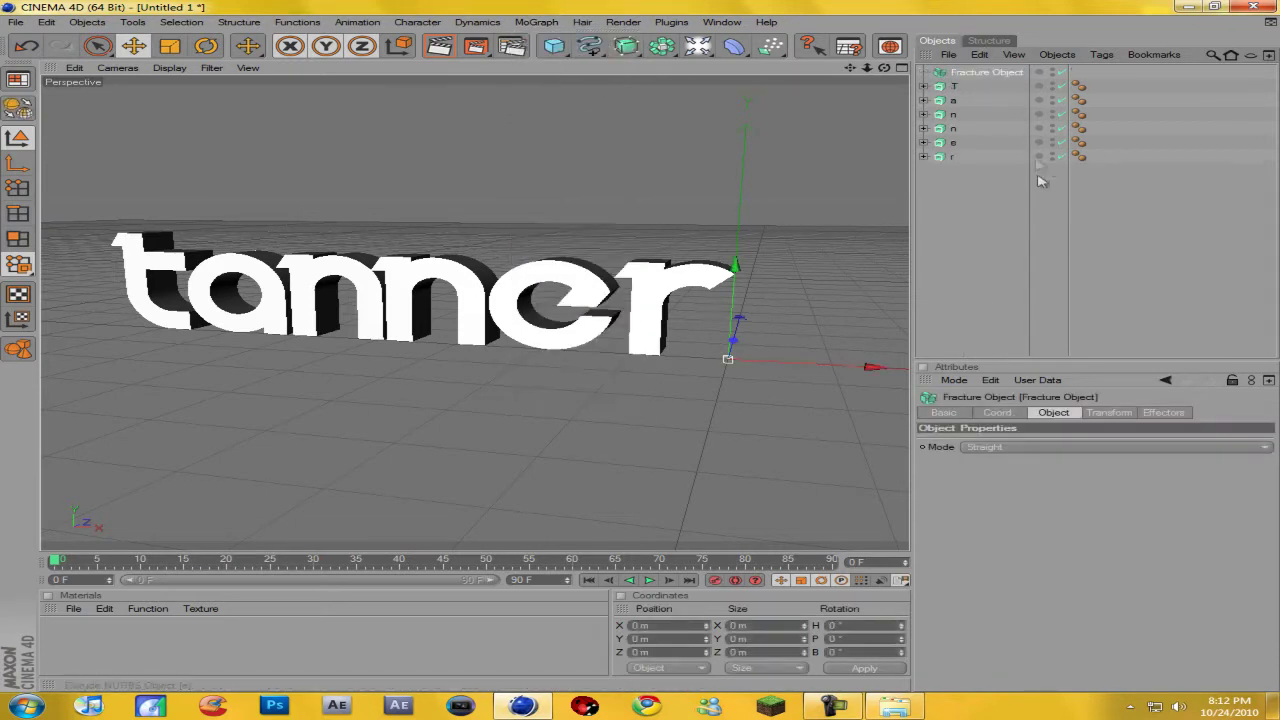
left_click_drag(966, 198, 990, 78)
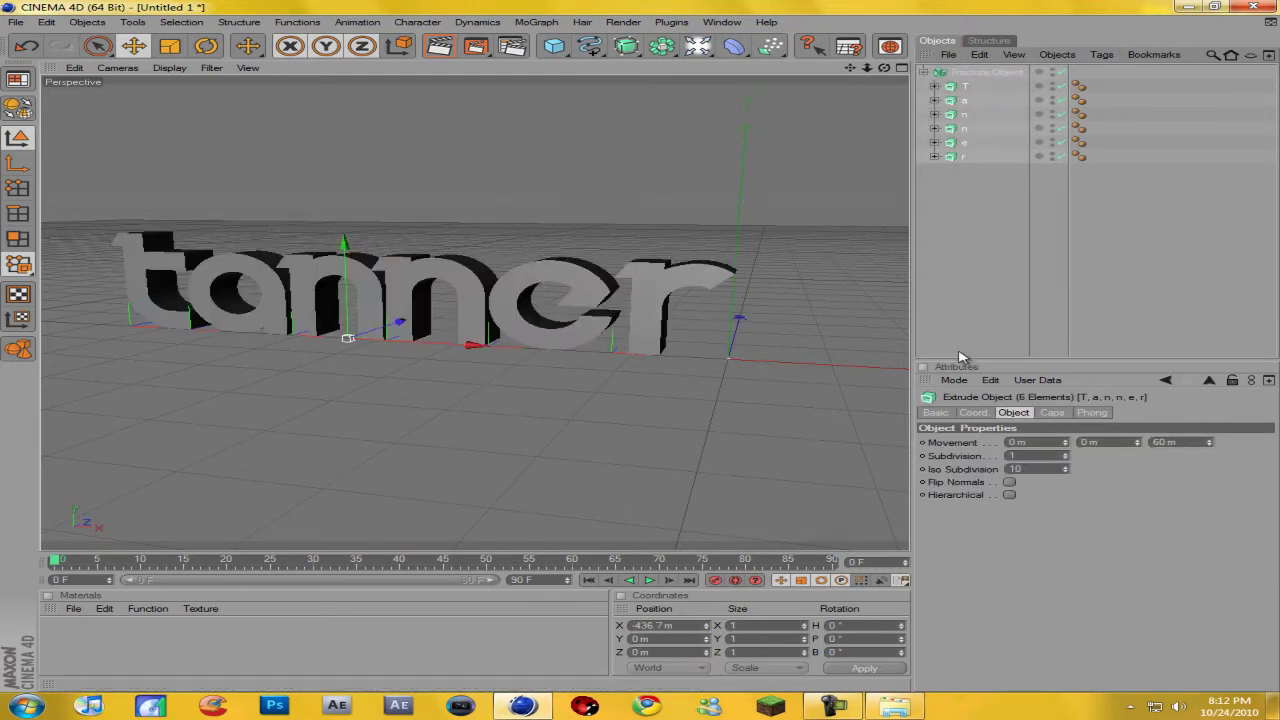
left_click(1020, 251)
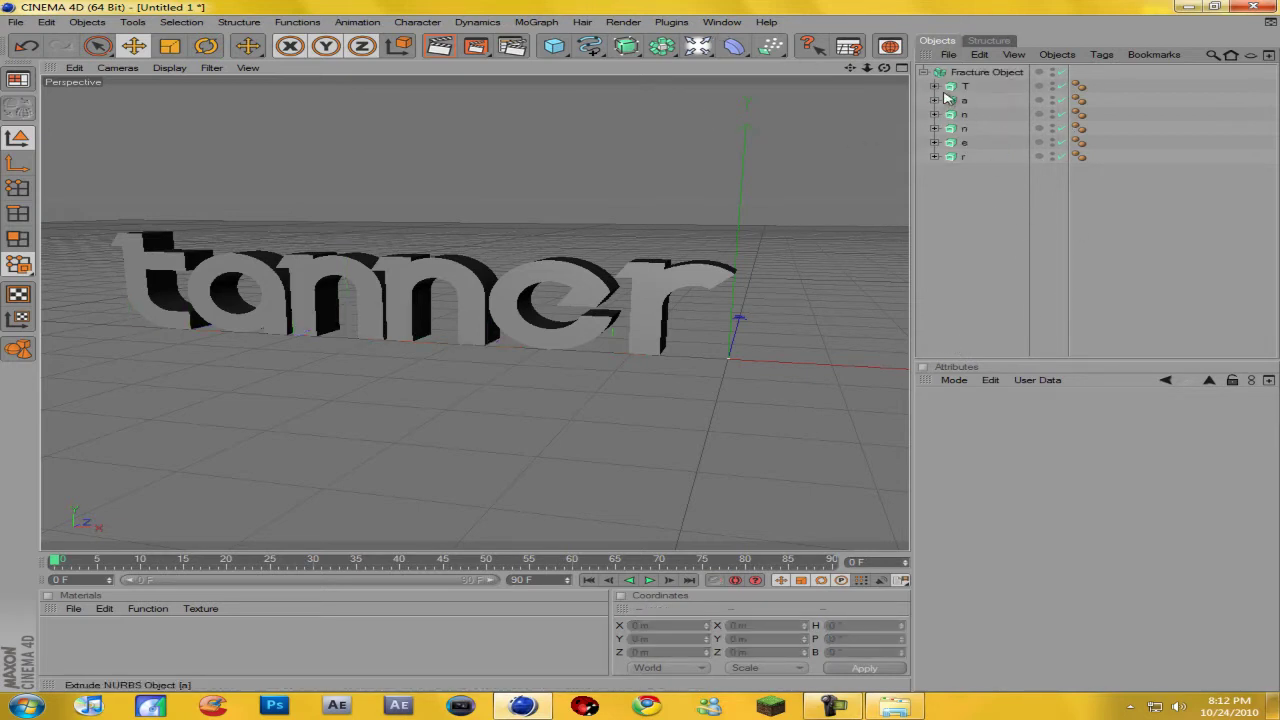
- Add a Random Effector that is applied to the Fracture Object
left_click(985, 75)
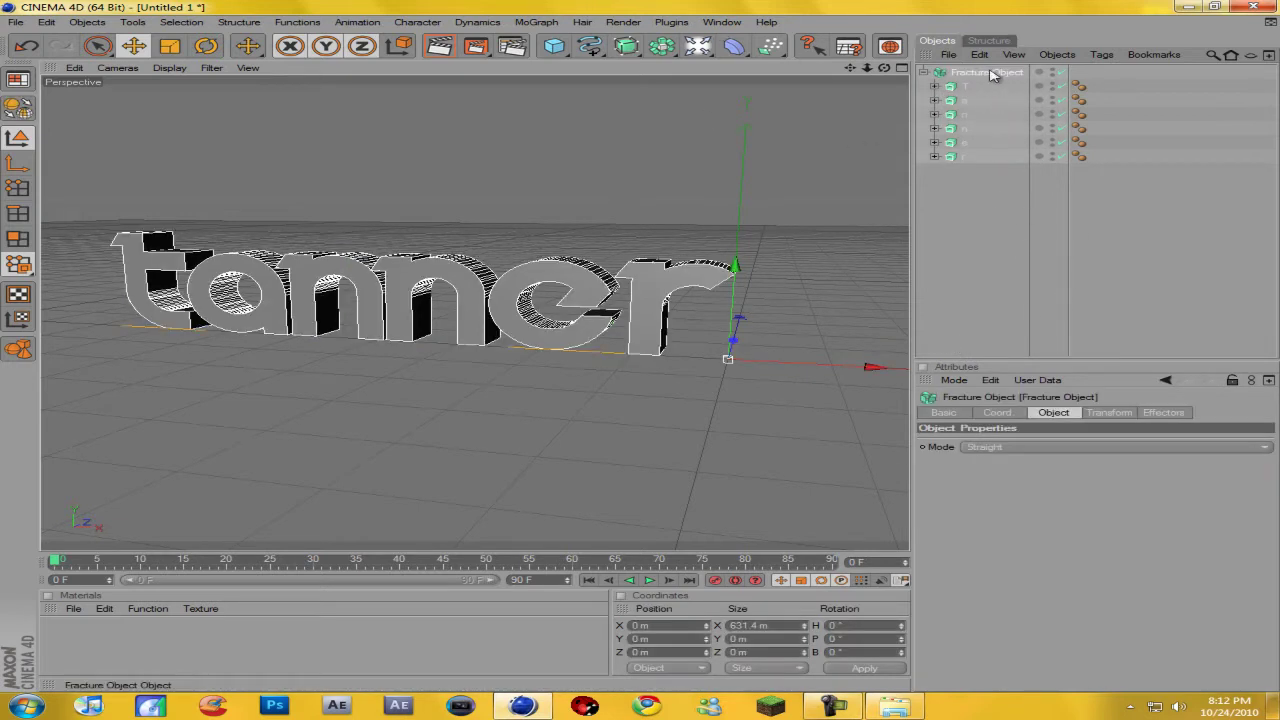
left_click(536, 22)
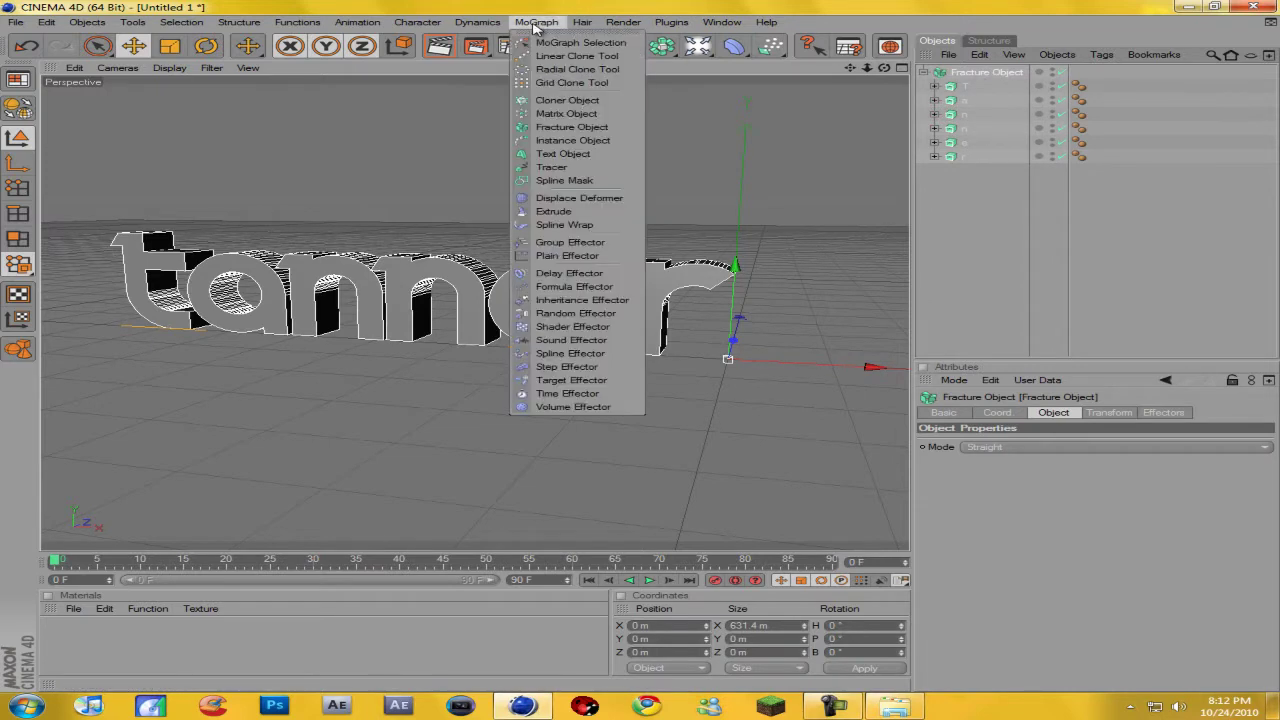
left_click(576, 314)
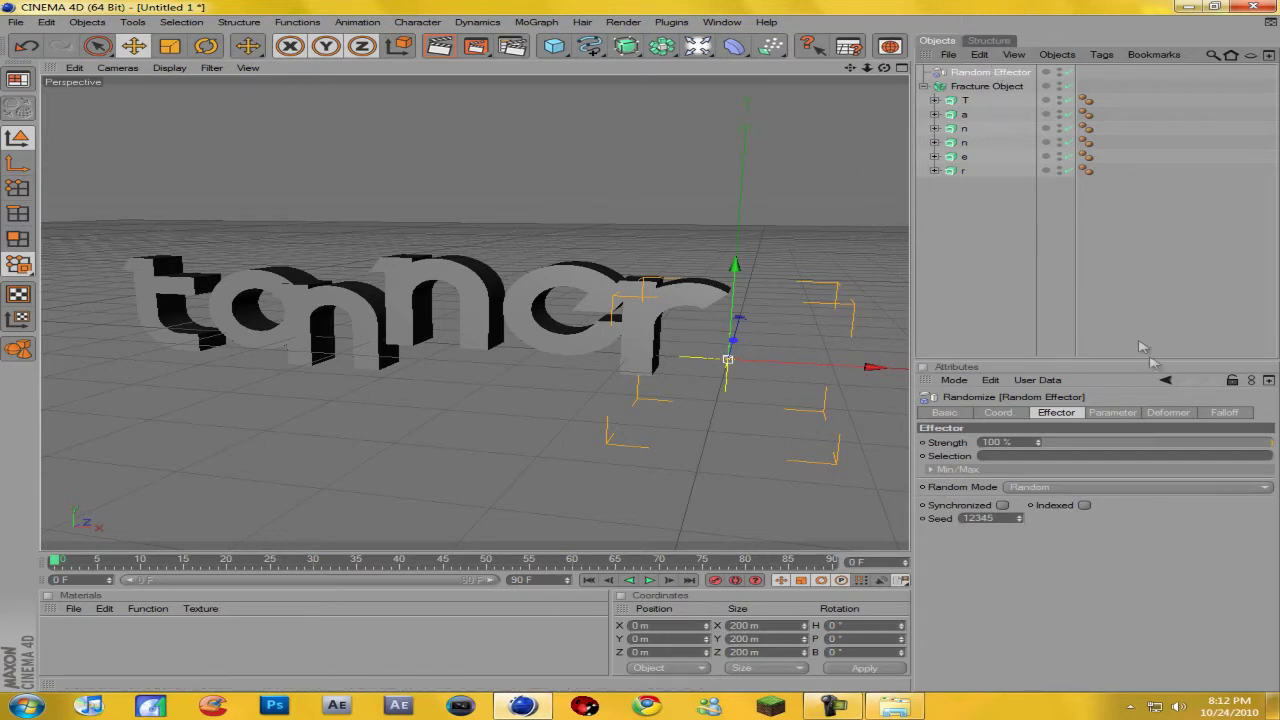
- Set the Random Effector's position parameters to about 1078 m in X, 588 m in Y and 994 m in Z
left_click(1114, 412)
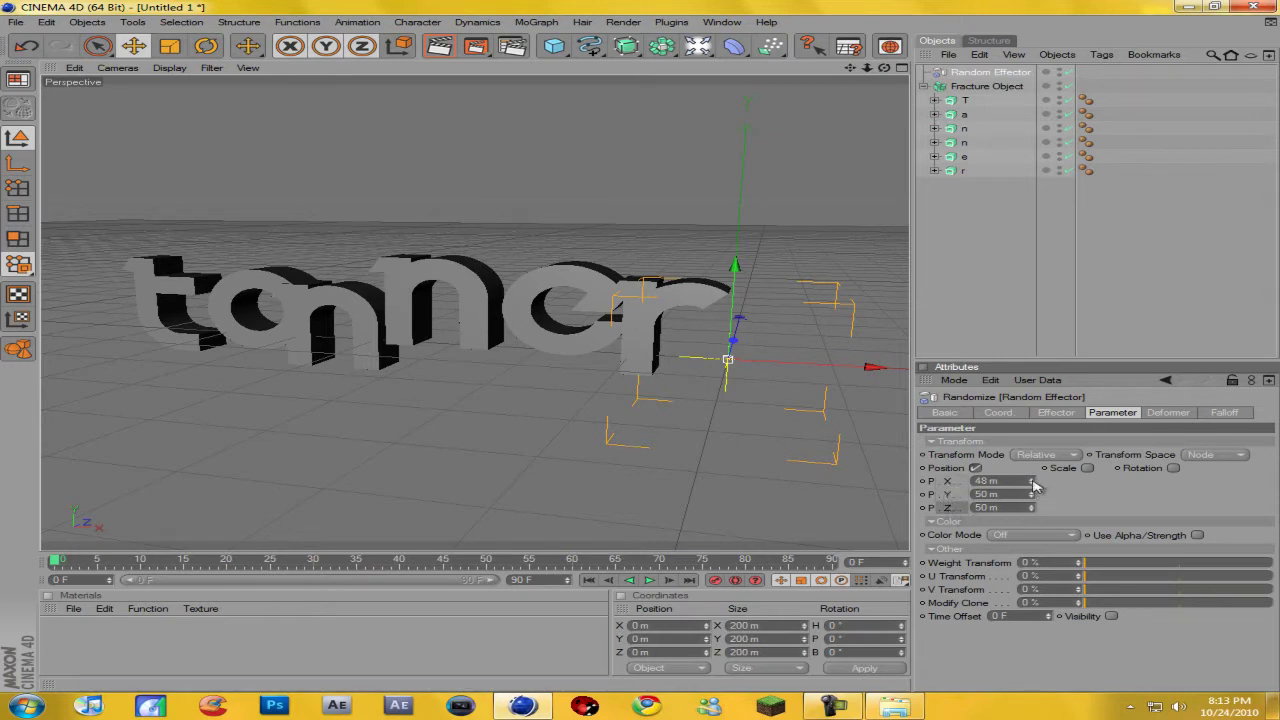
left_click_drag(1033, 485, 1035, 528)
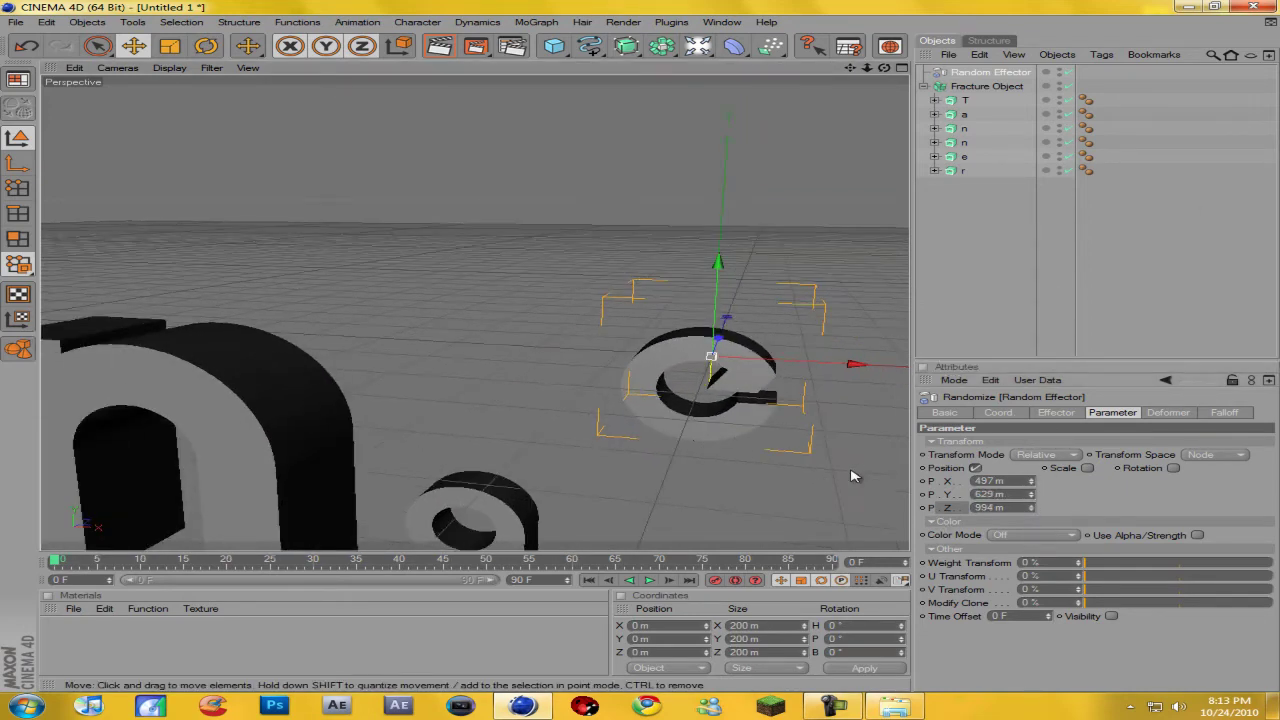
left_click_drag(1035, 503, 1033, 485)
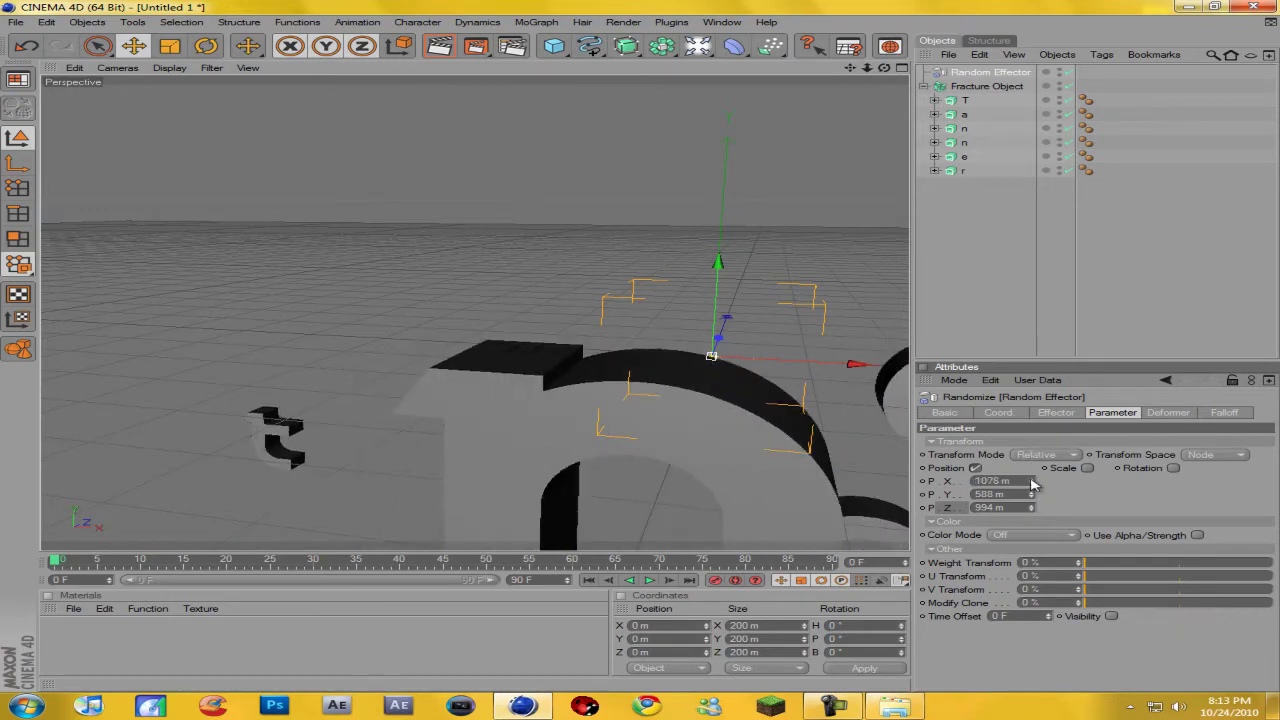
- Set the Random Effector's position parameters to about 743 m in X, 668 m in Y and 1291 m in Z
left_click_drag(850, 68, 643, 351)
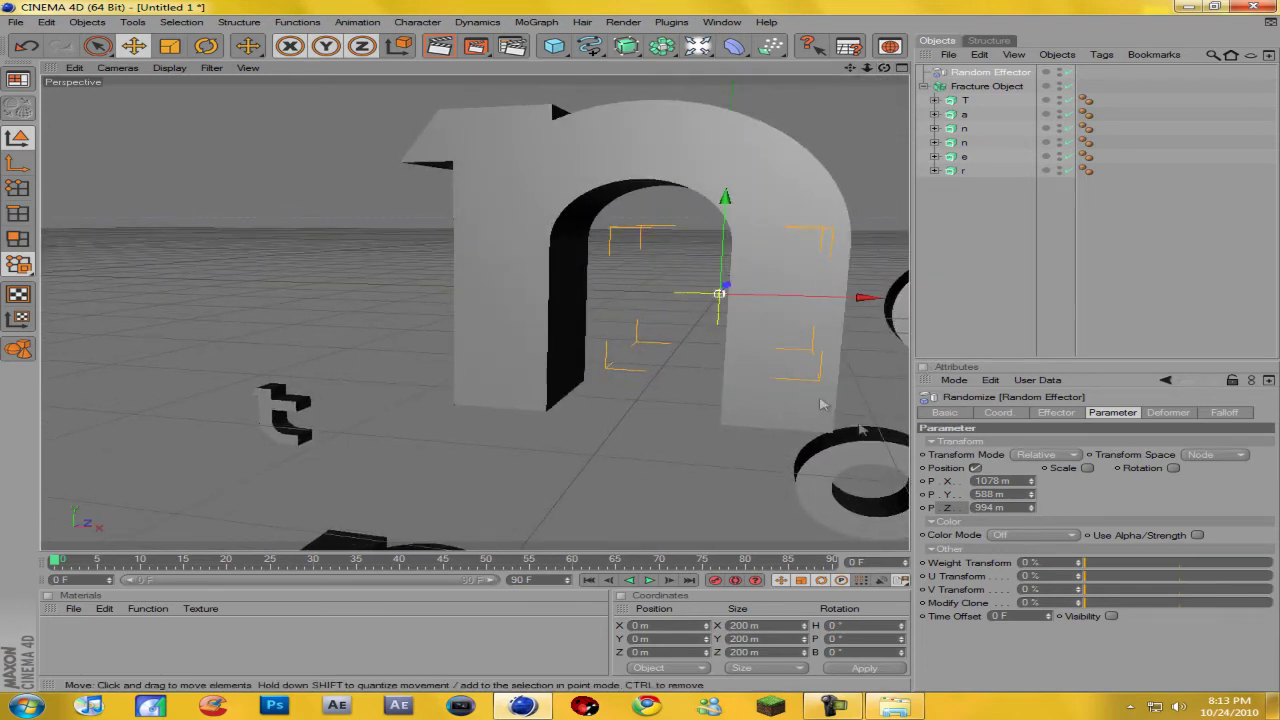
mouse_move(1036, 489)
left_mouse_down()
mouse_move(1044, 559)
mouse_move(1035, 487)
left_mouse_up()
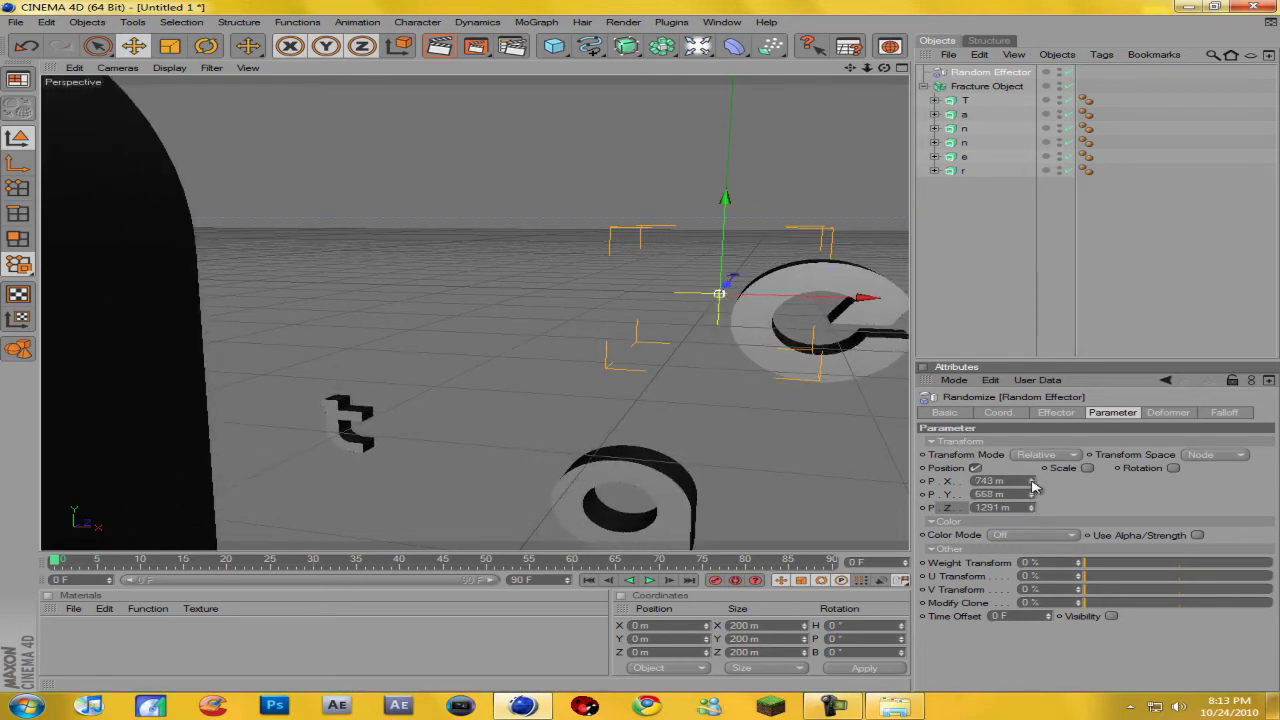
left_click(1088, 468)
left_click_drag(1188, 482, 1188, 502)
left_click_drag(1188, 487, 1187, 476)
left_click(1132, 469)
- Enable rotation on the Random Effector and set it to about 189° H, 236° P and 109° B
left_click(1174, 468)
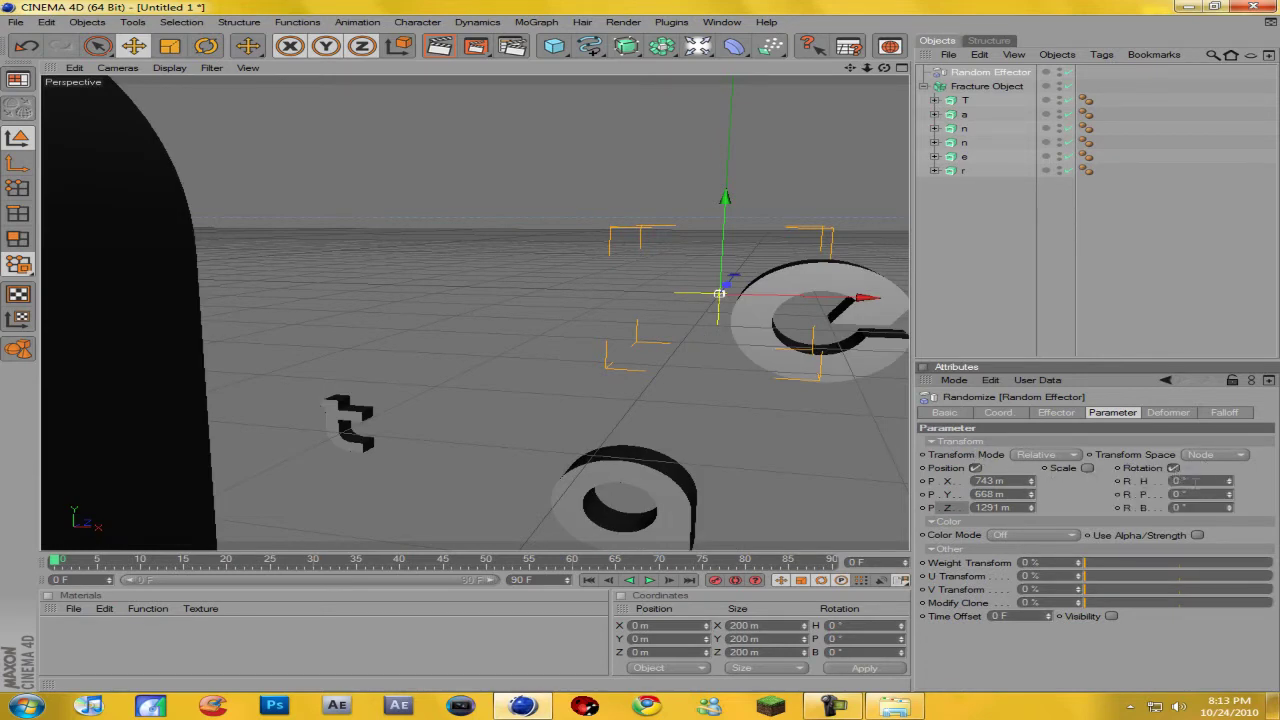
left_click(1147, 483)
left_click(1148, 496)
left_click(1150, 520)
left_click(1151, 511)
mouse_move(1229, 516)
left_mouse_down()
mouse_move(1236, 474)
mouse_move(1231, 491)
left_mouse_up()
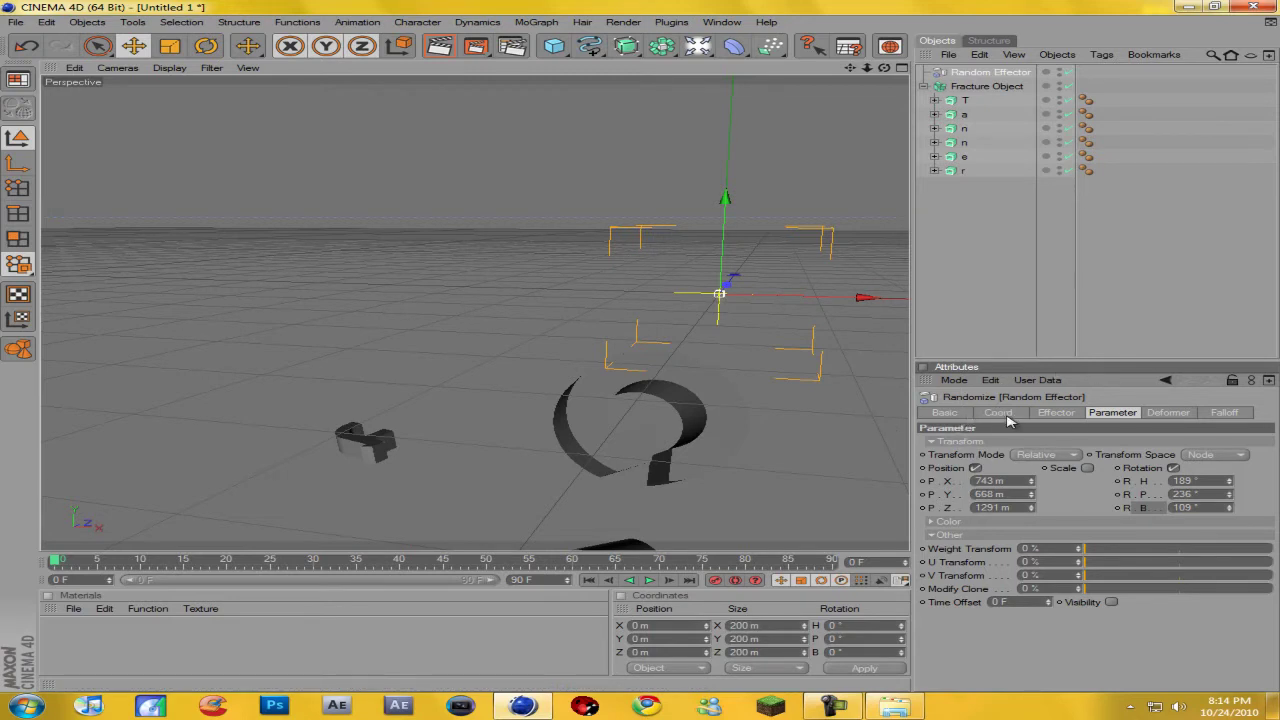
- Sweep the Random Effector's strength between 100% and 0%, ending at 0% with the letters assembled and framed in view
left_click(1053, 413)
left_click_drag(1053, 451, 944, 443)
left_click_drag(1041, 449, 1276, 443)
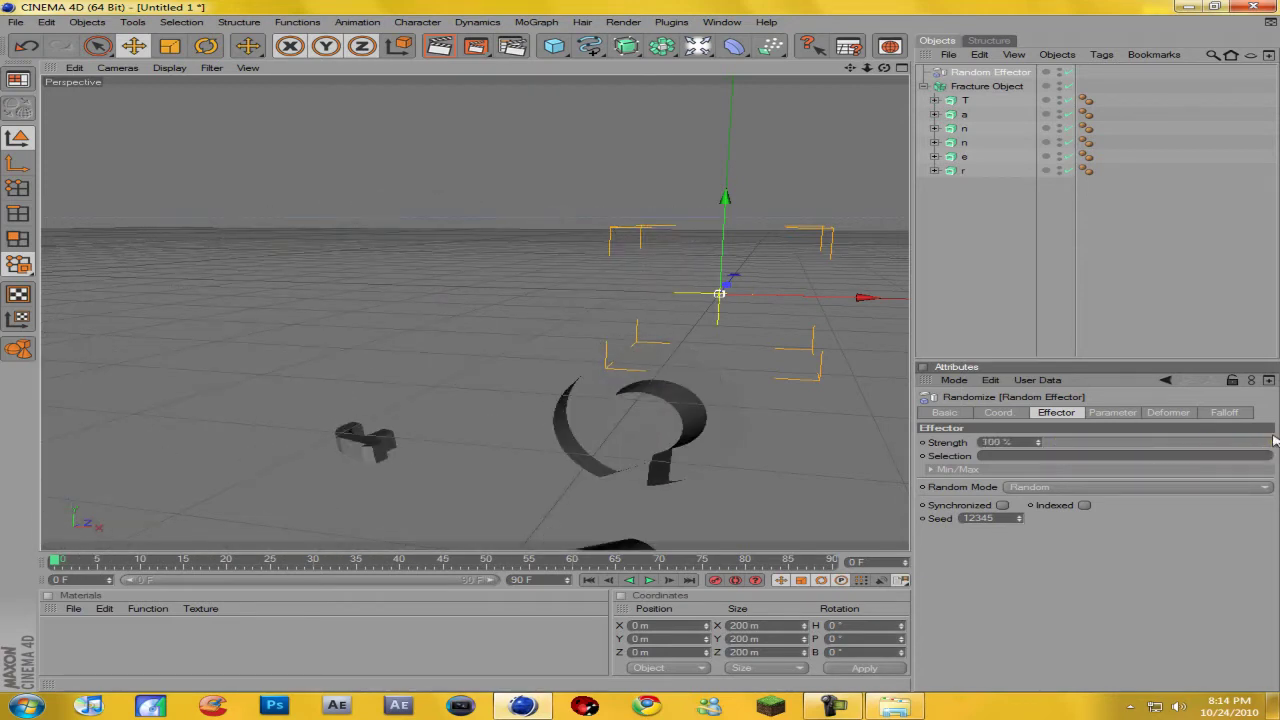
left_click_drag(1272, 443, 1020, 444)
left_click_drag(897, 443, 1020, 440)
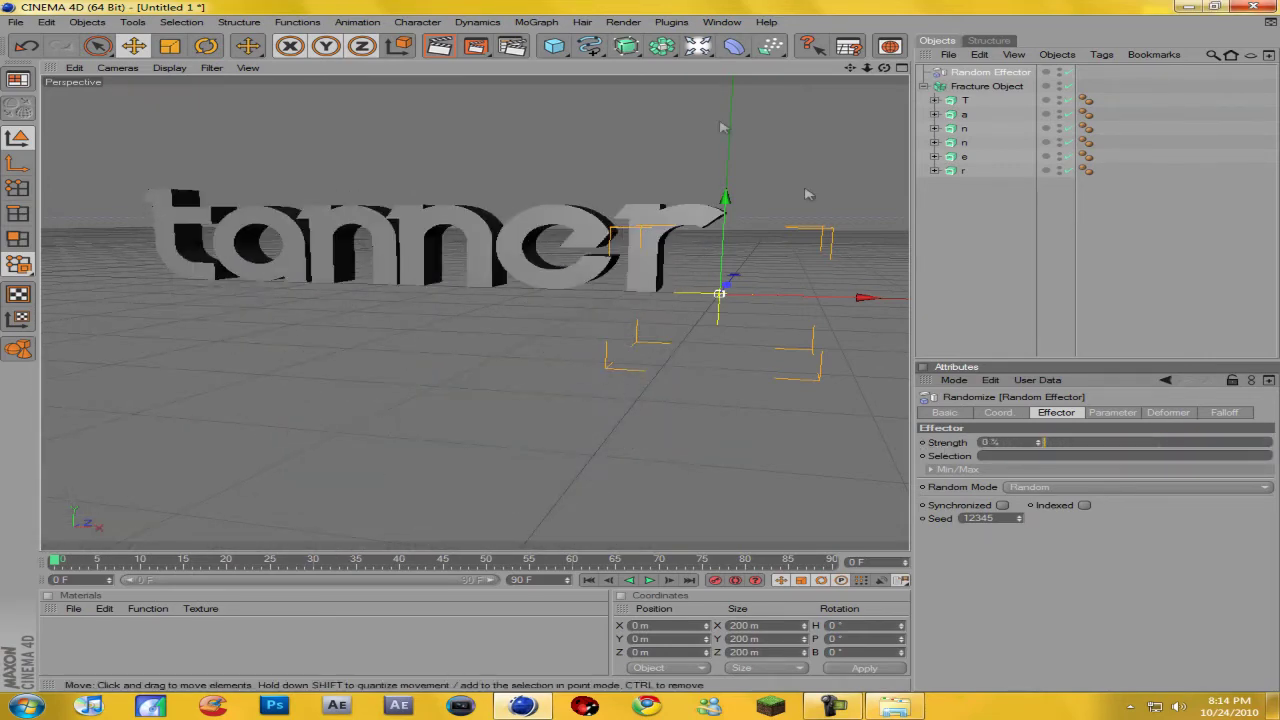
left_click(853, 73)
left_click_drag(853, 73, 920, 166)
left_click(835, 707)
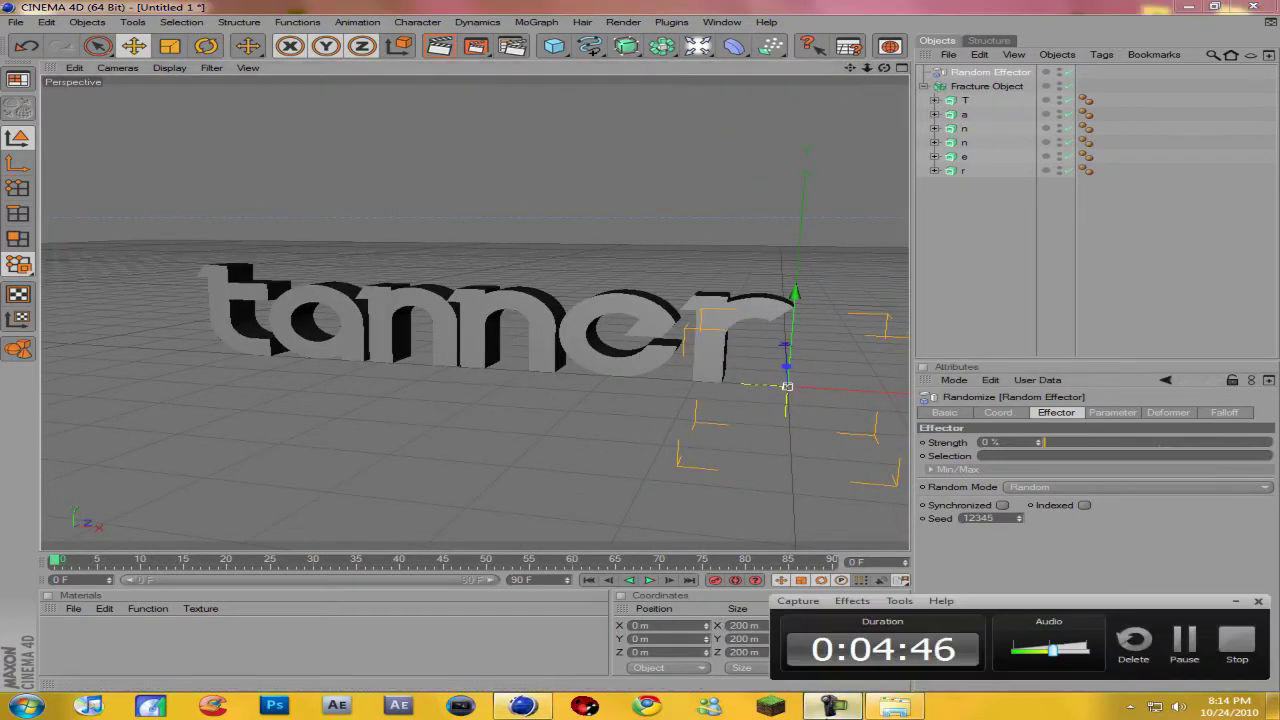
left_click(843, 707)
- Return the Random Effector's strength to 100% and set its position to about 894 m in X and 1158 m in Y
left_click(1041, 415)
left_click(1106, 413)
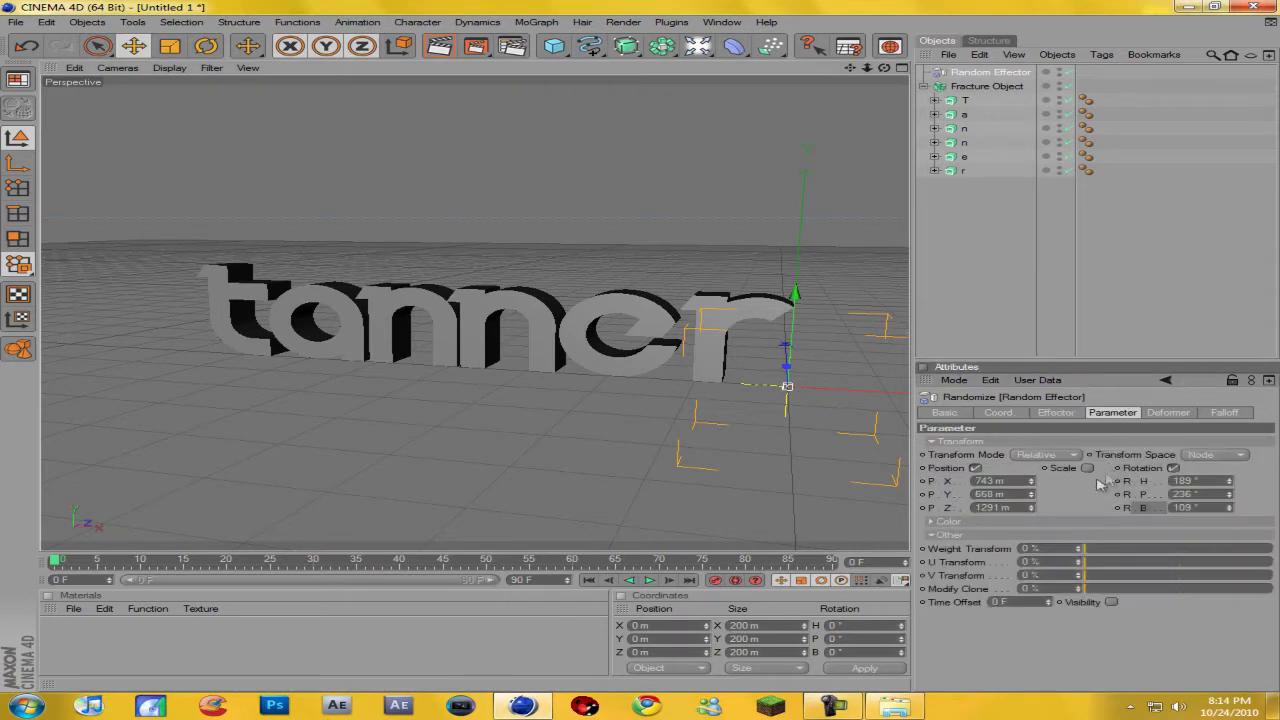
left_click(1056, 412)
left_click_drag(1066, 441, 1272, 441)
left_click(1115, 413)
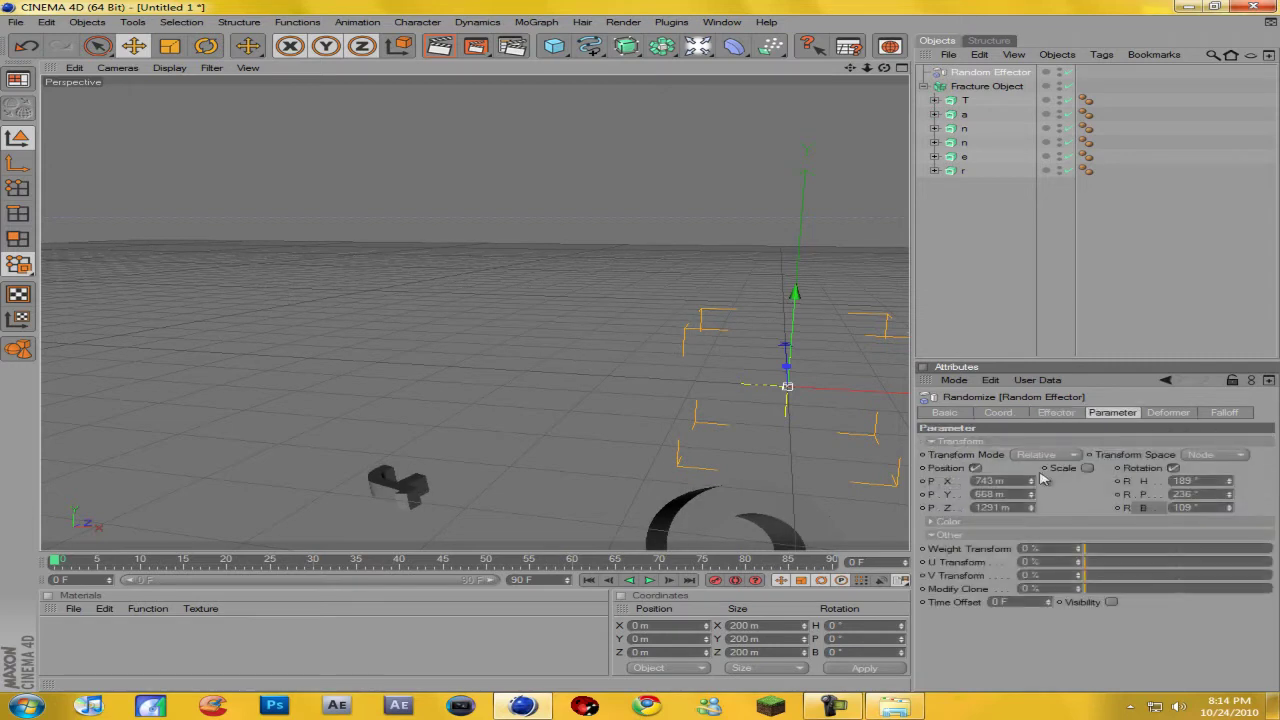
left_click_drag(1031, 482, 1037, 518)
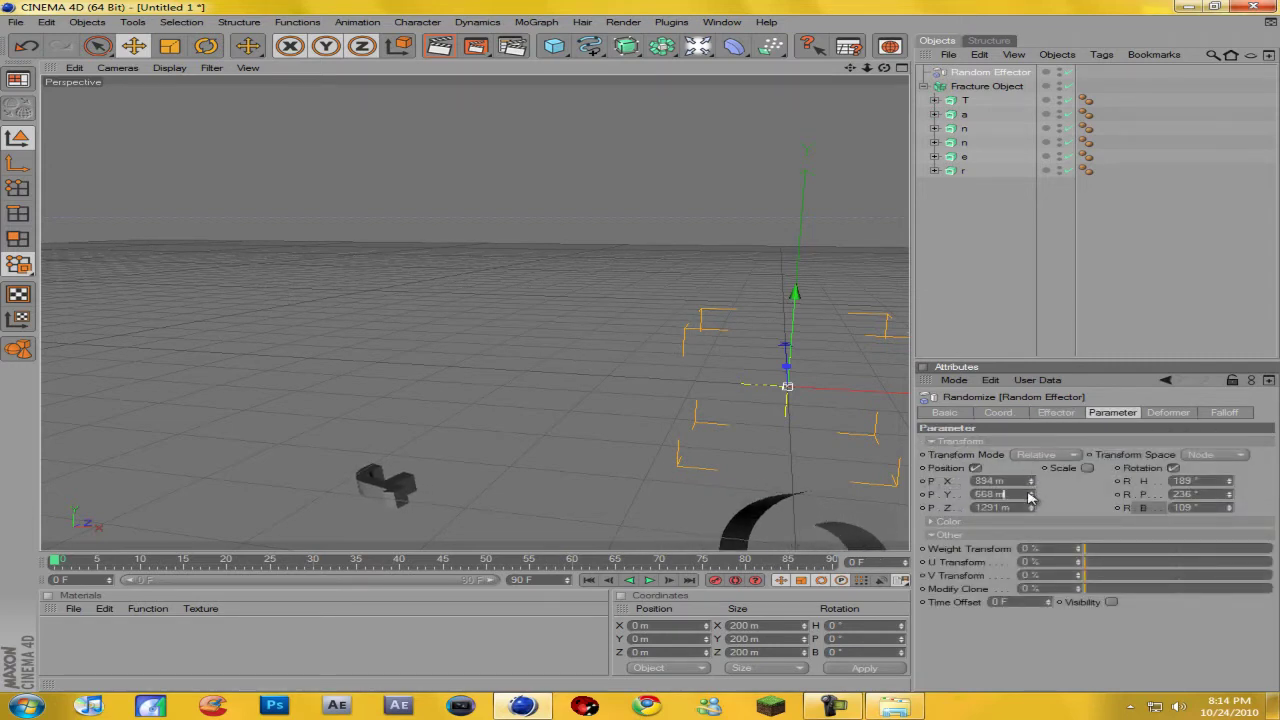
left_click_drag(1035, 499, 1035, 490)
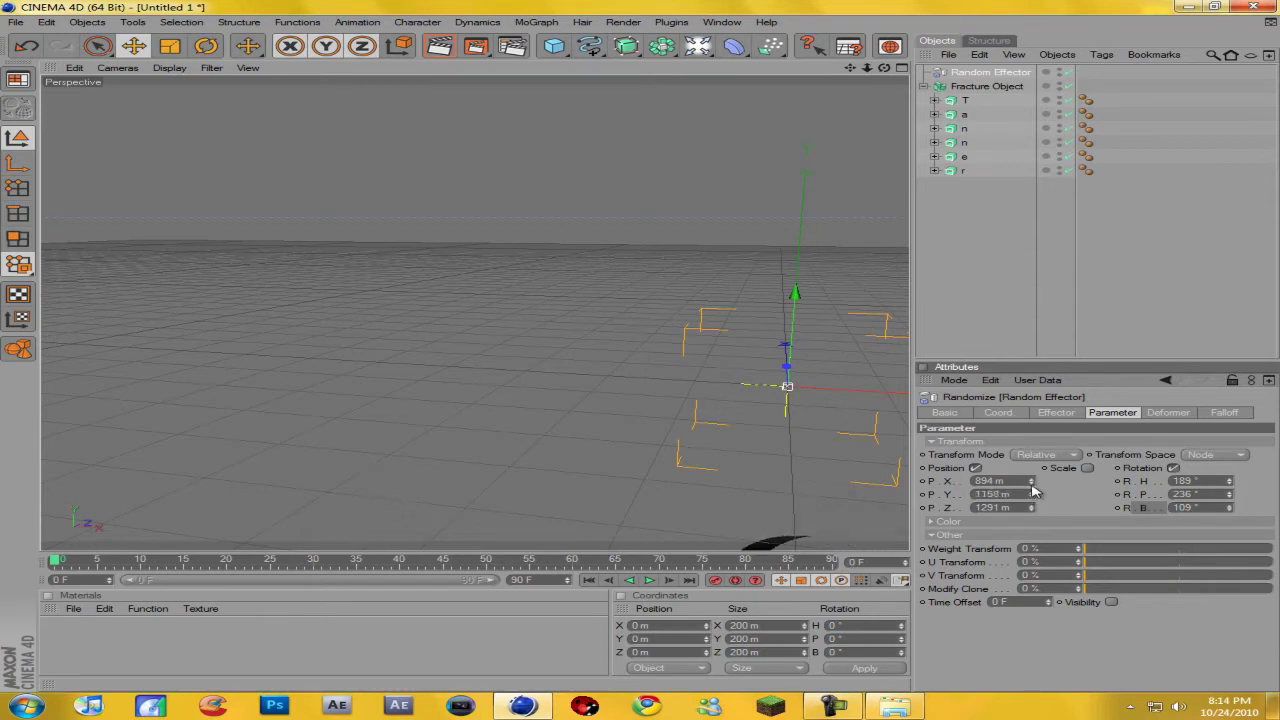
- Lower the Random Effector's strength to 0% to check how the letters come together
left_click(1050, 413)
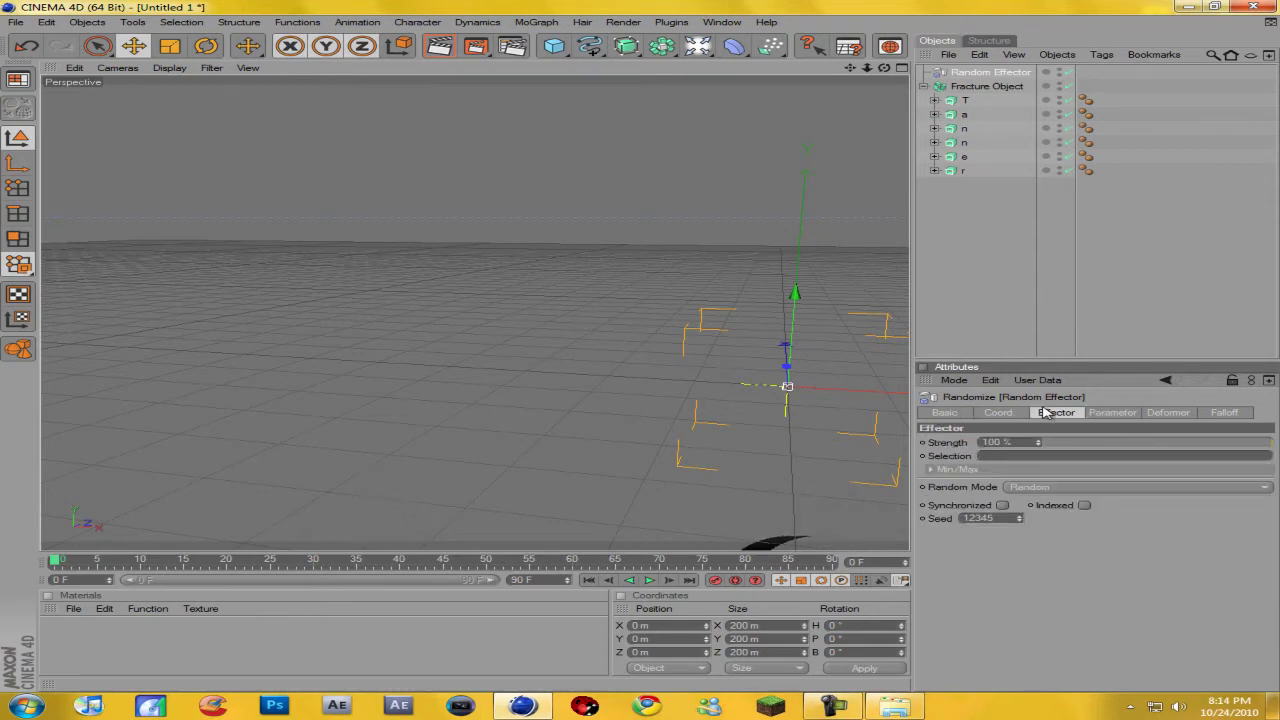
left_click_drag(1155, 444, 1035, 429)
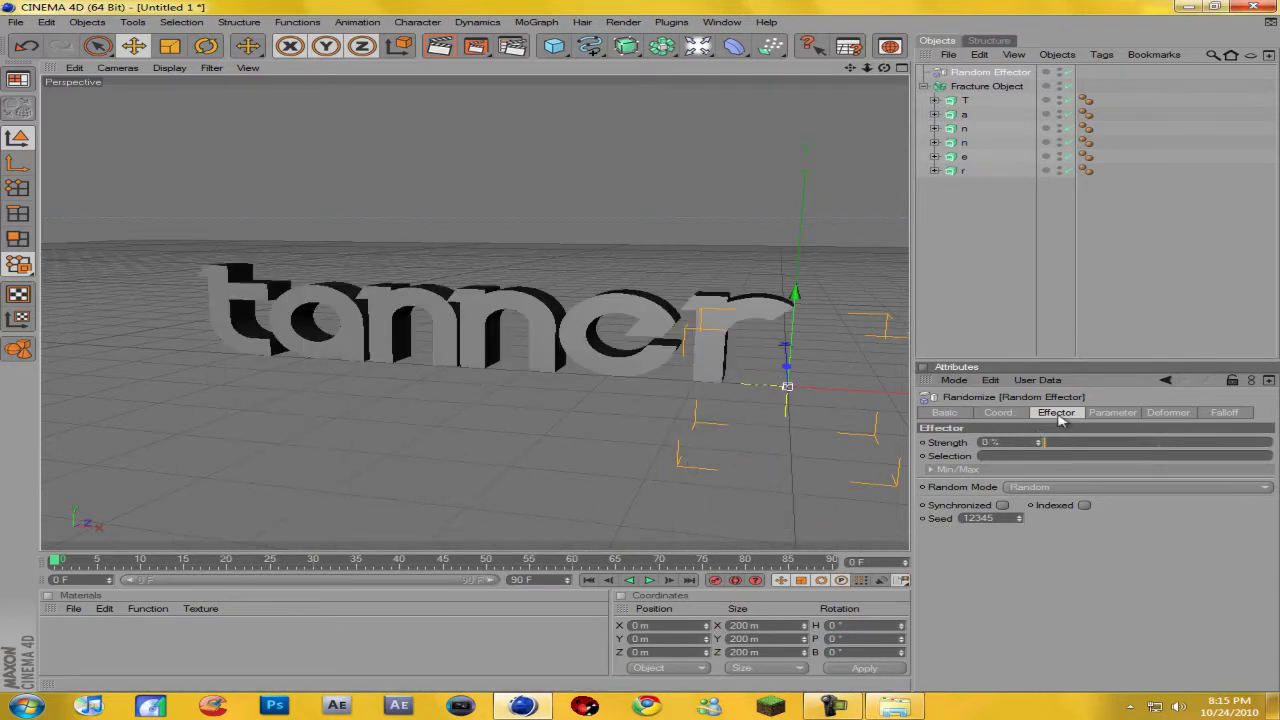
left_click(1104, 420)
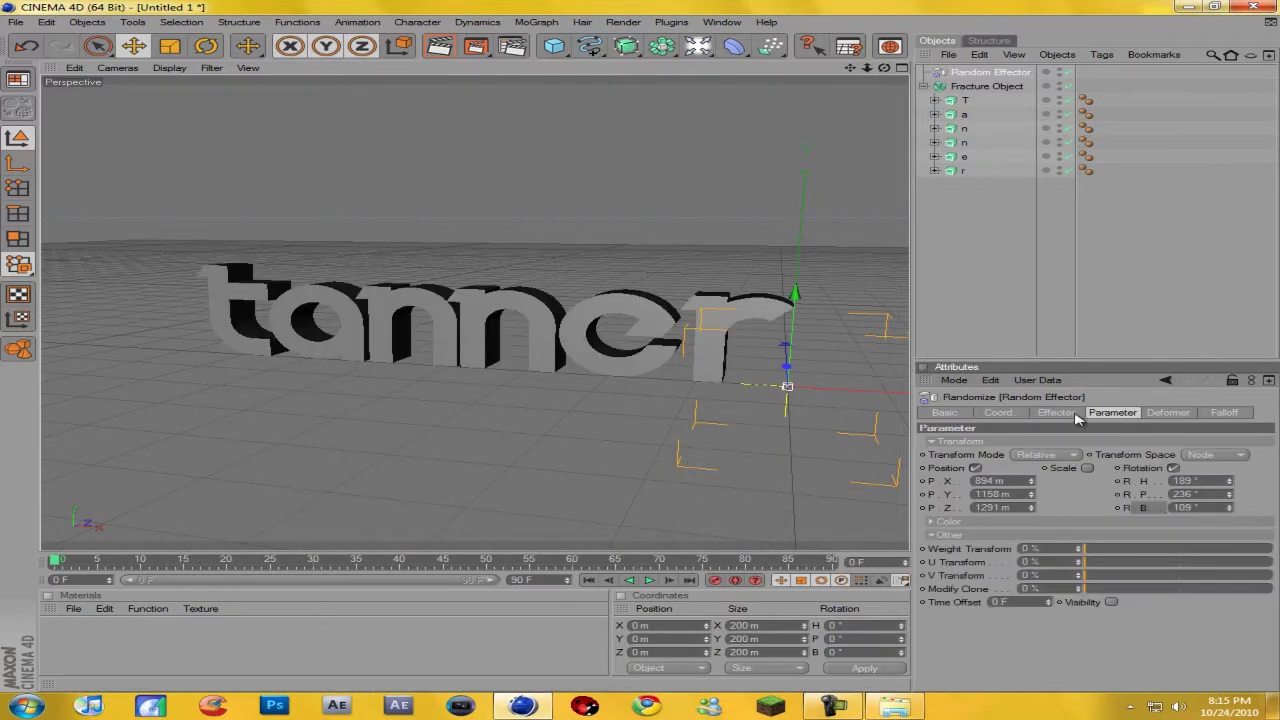
- Set the Random Effector's strength to 100% and its position to about -641 m in X and -942 m in Y
left_click(1062, 418)
left_click_drag(1054, 445, 1277, 462)
left_click(1118, 414)
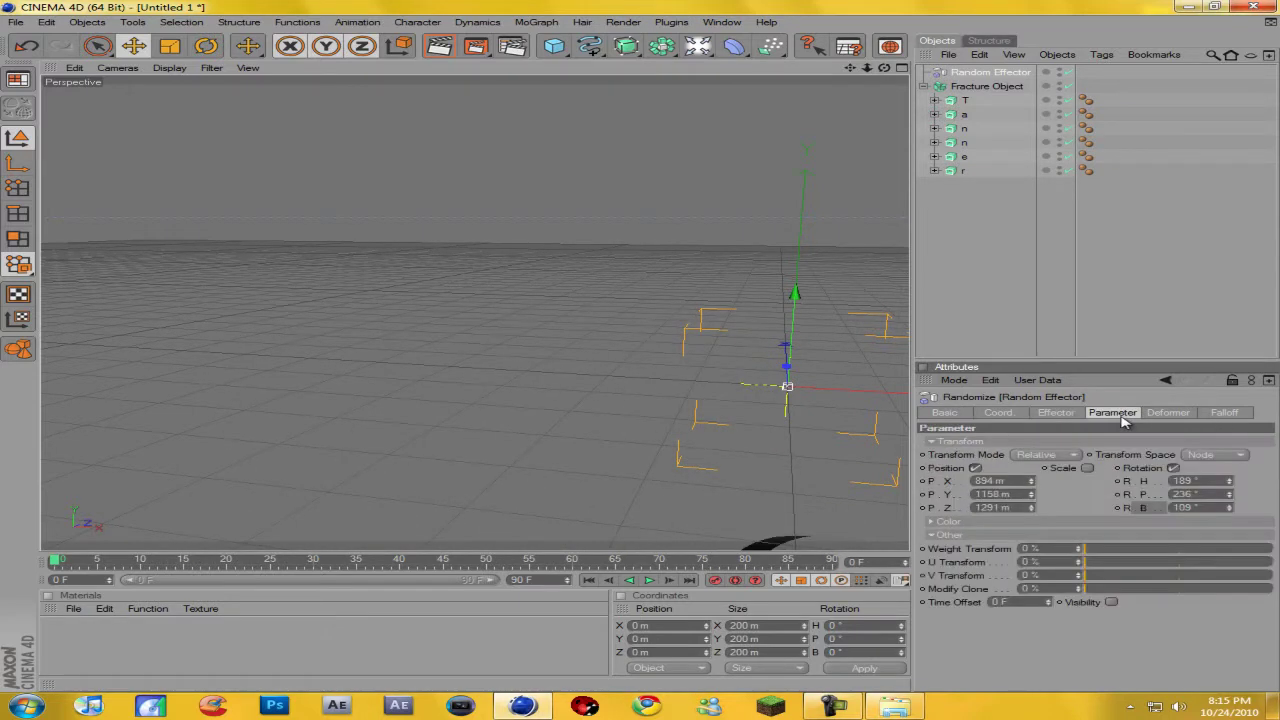
mouse_move(1031, 481)
left_mouse_down()
mouse_move(1040, 500)
mouse_move(1060, 500)
mouse_move(1034, 503)
left_mouse_up()
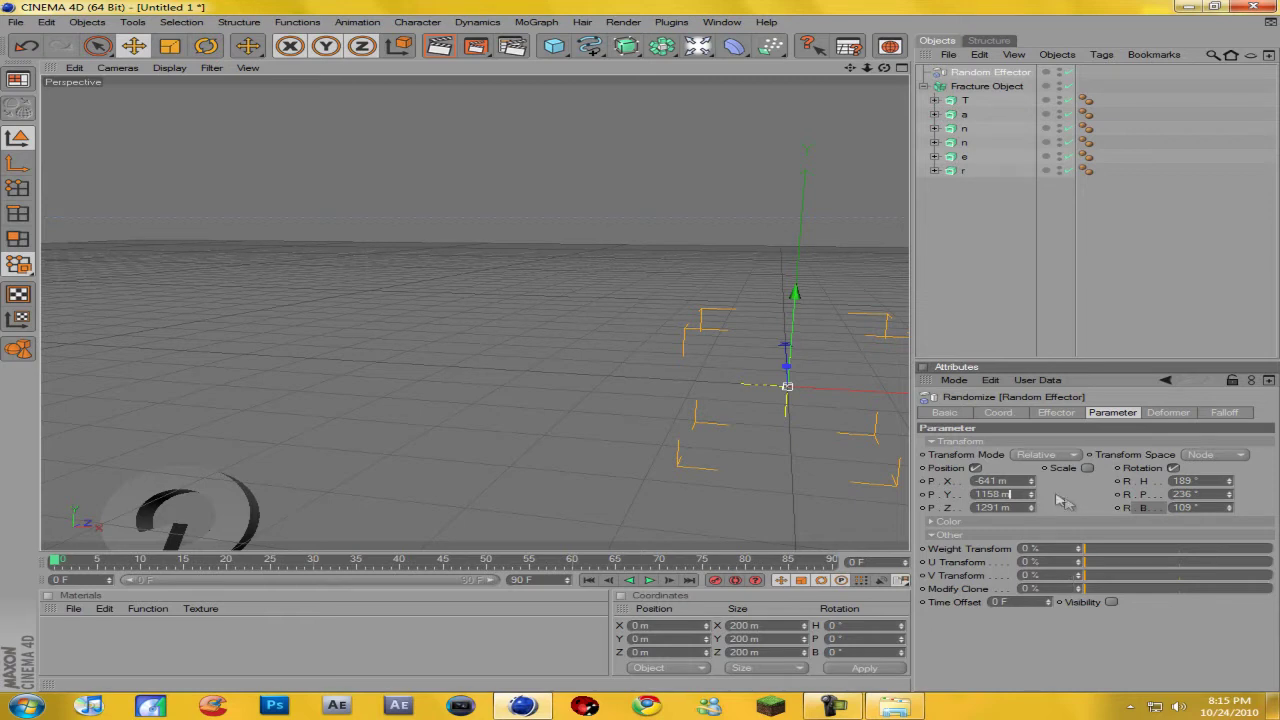
left_click_drag(1037, 500, 1033, 500)
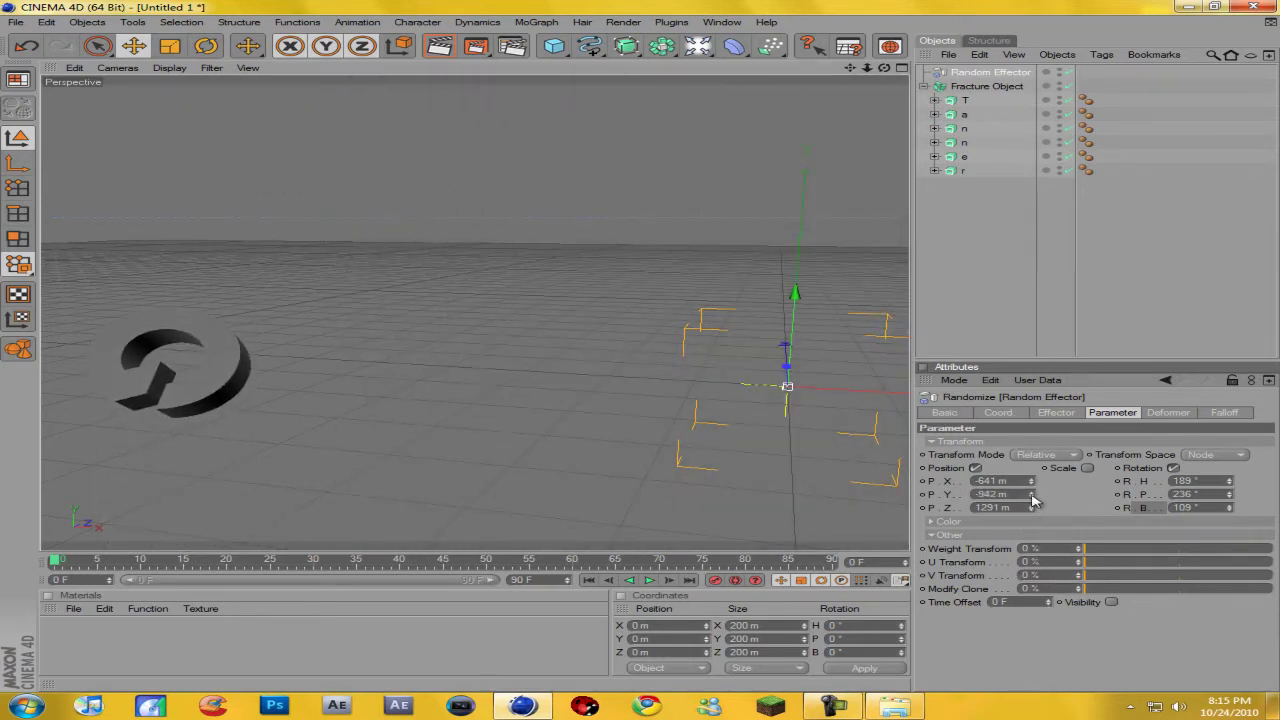
left_click(1040, 413)
left_click_drag(1070, 444, 1271, 443)
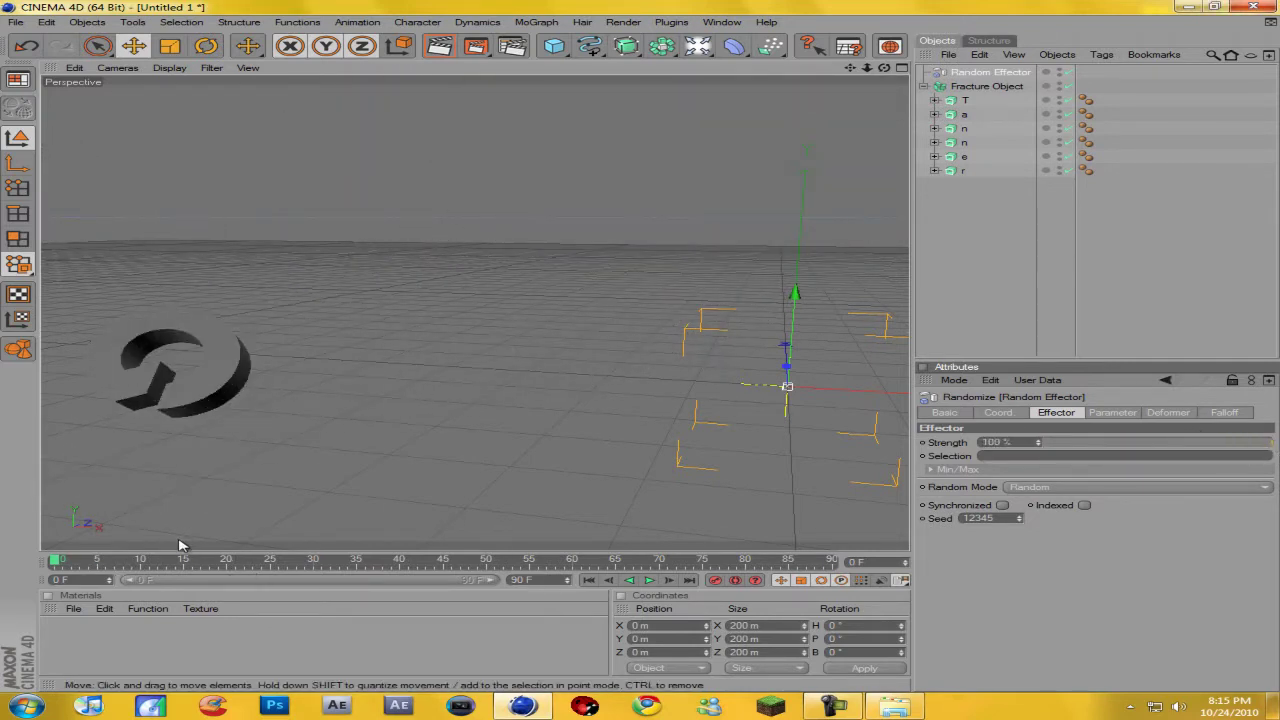
- Extend the animation to 150 frames and expand the visible timeline range to its full length
left_click_drag(530, 580, 493, 588)
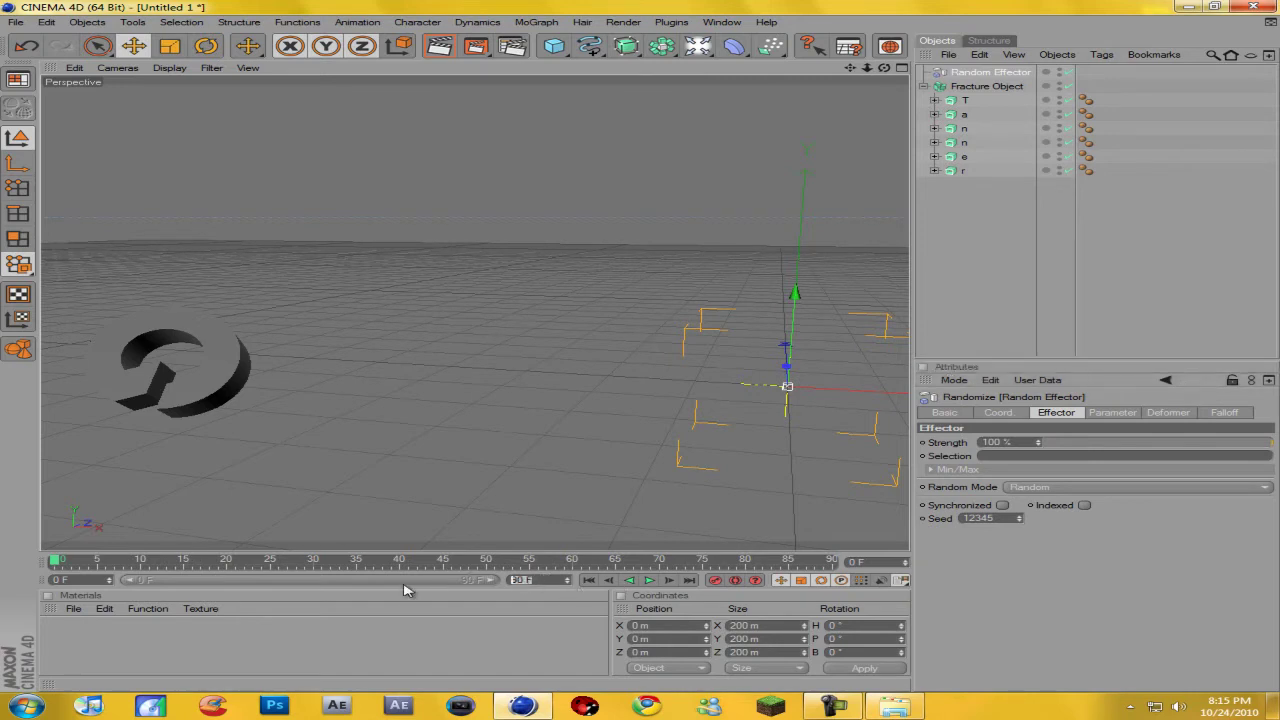
type("150")
key("Return")
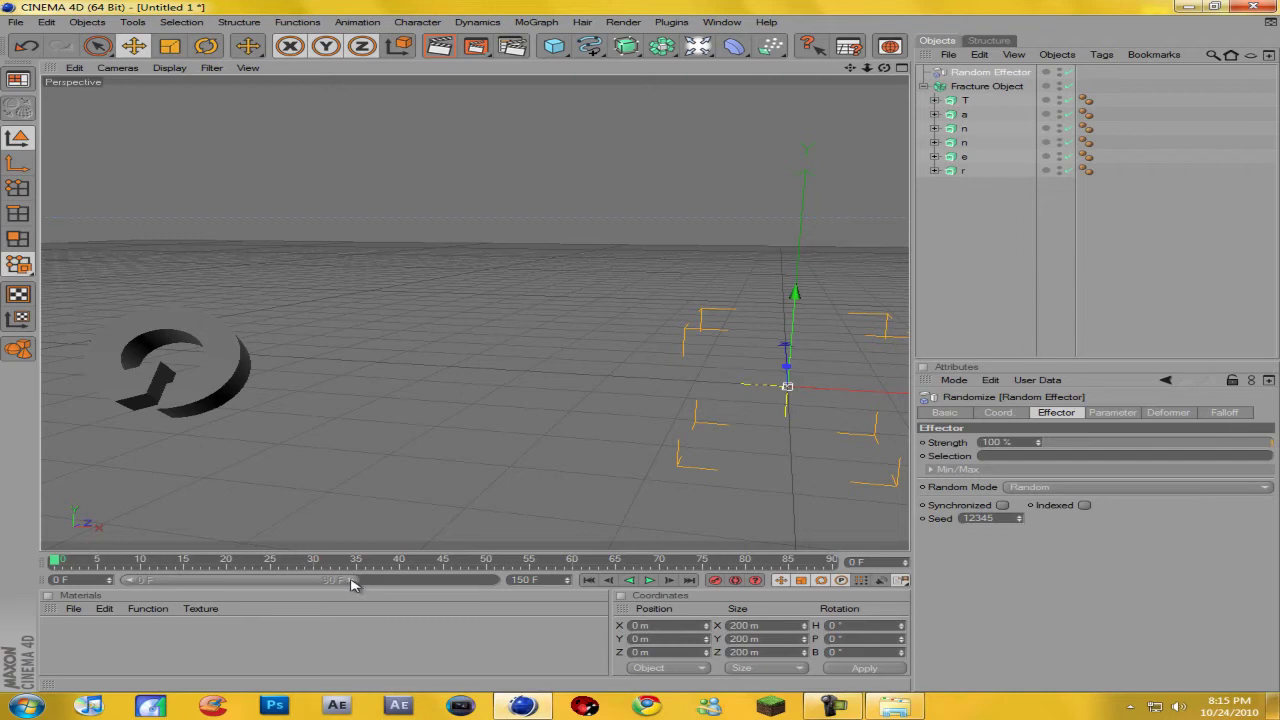
left_click_drag(352, 585, 502, 585)
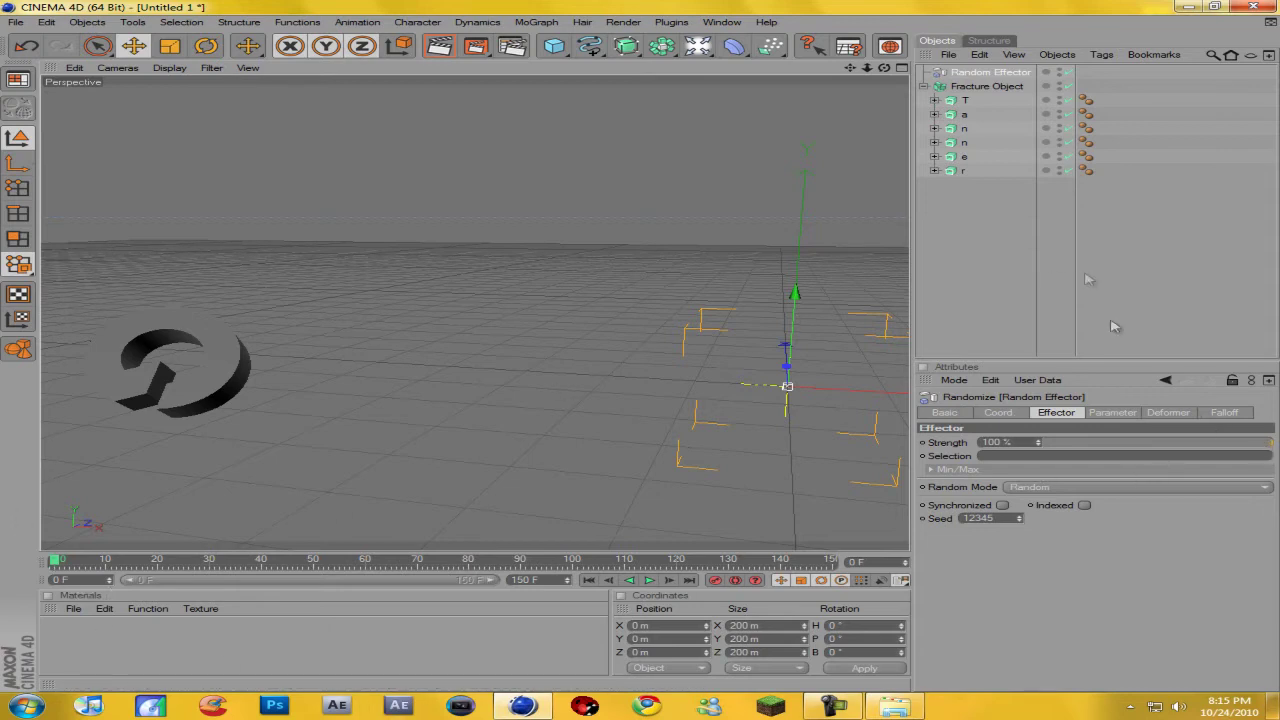
- Keyframe the Random Effector's strength at 100% on frame 0 and at 0% on frame 100
mouse_move(55, 568)
left_mouse_down()
mouse_move(458, 563)
mouse_move(54, 562)
left_mouse_up()
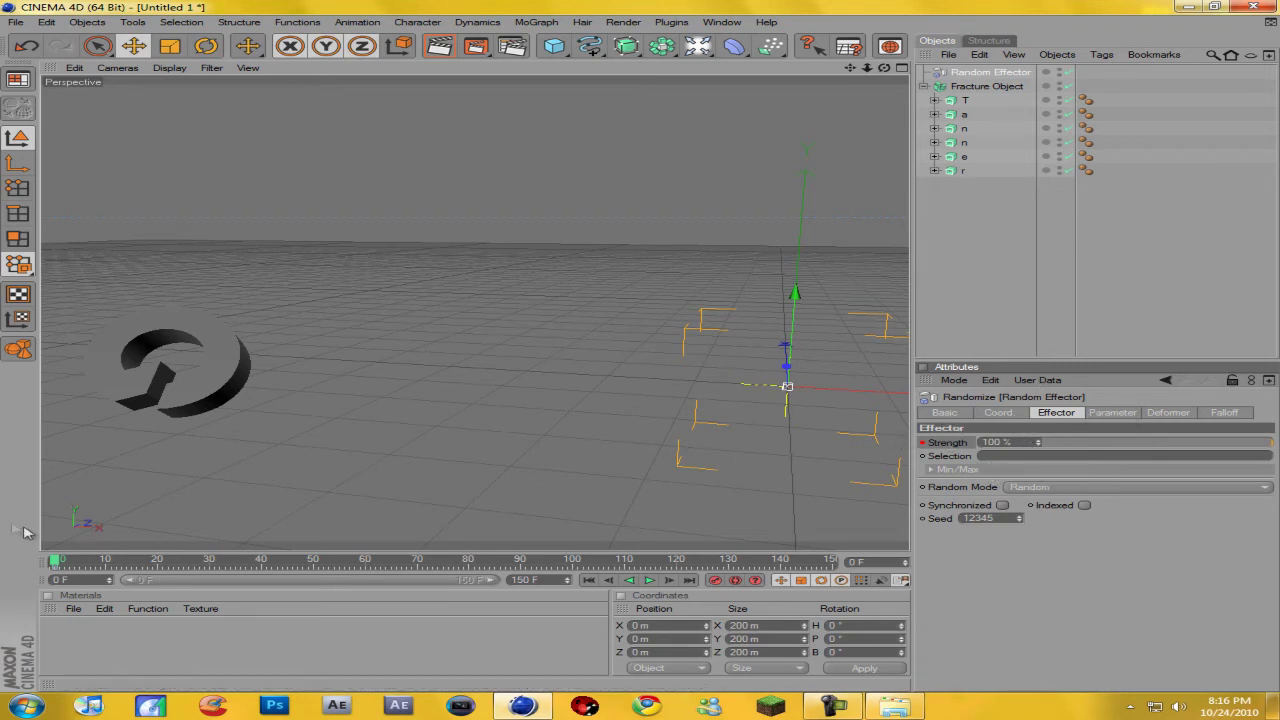
left_click_drag(59, 563, 573, 568)
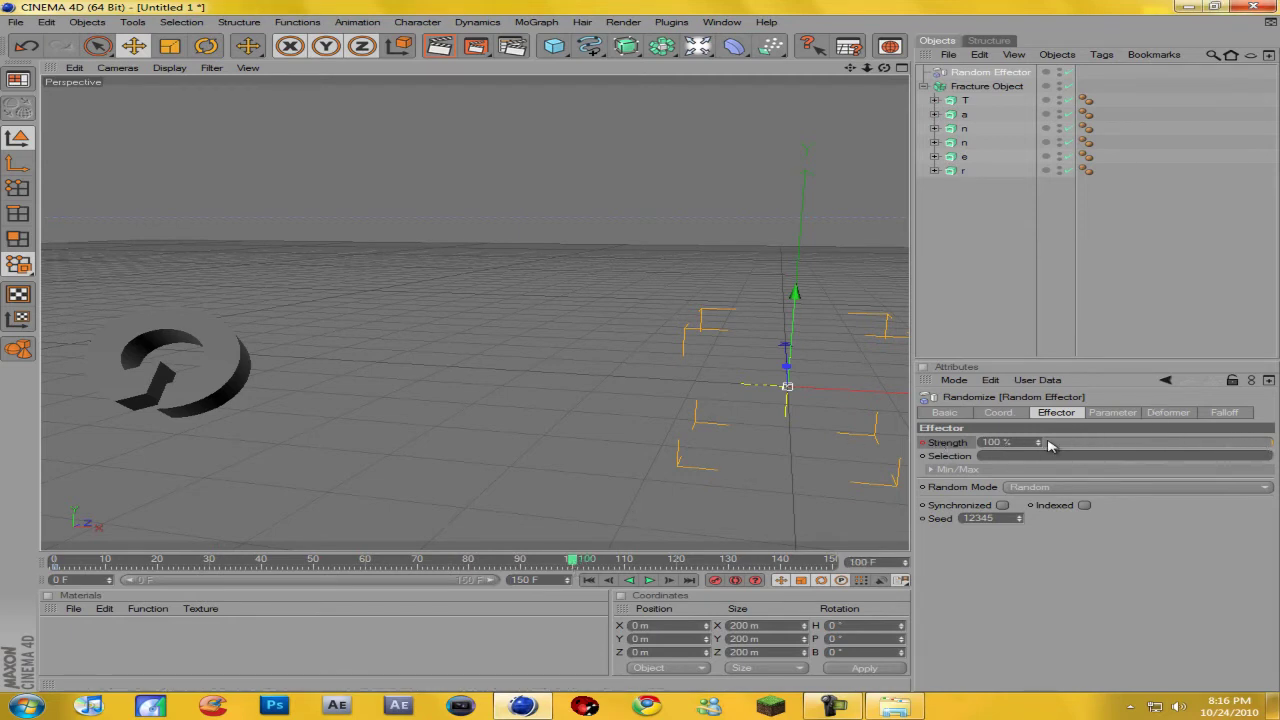
left_click_drag(1049, 445, 1040, 446)
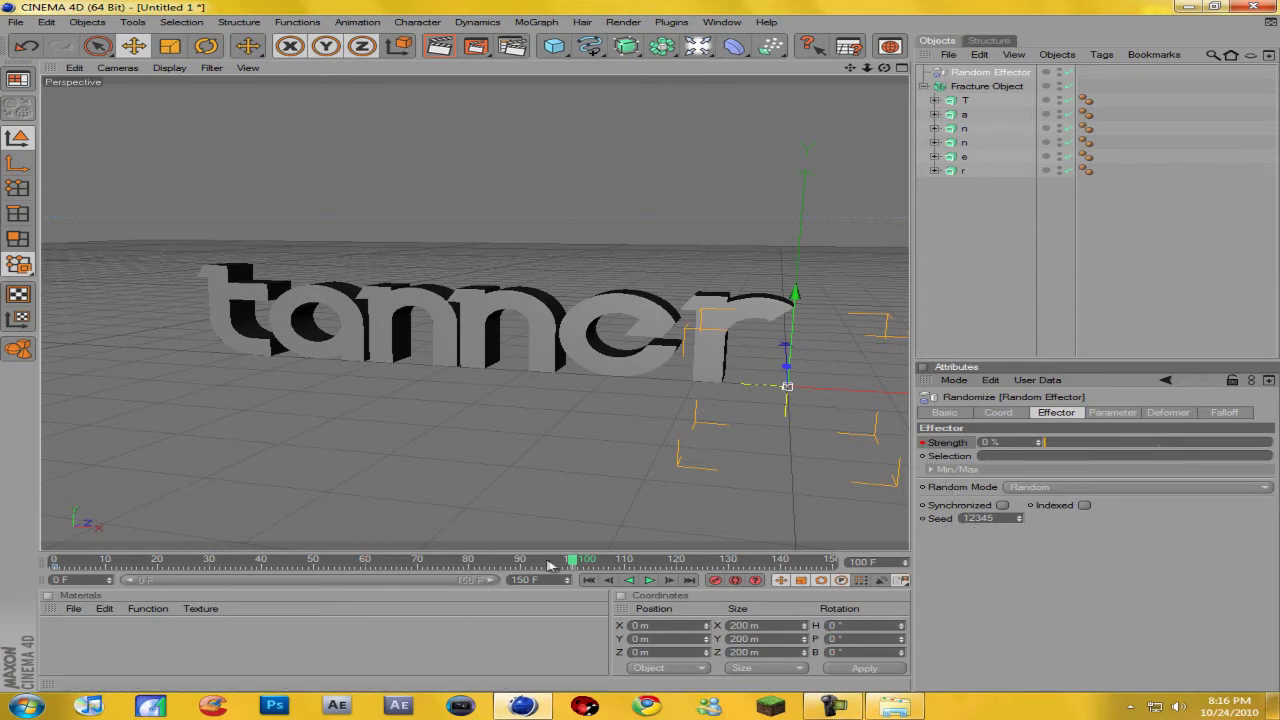
- Scrub the timeline back to frame 70 and forward to frame 100 to preview the letters assembling
left_click_drag(575, 563, 418, 562)
left_click(836, 708)
left_click(836, 708)
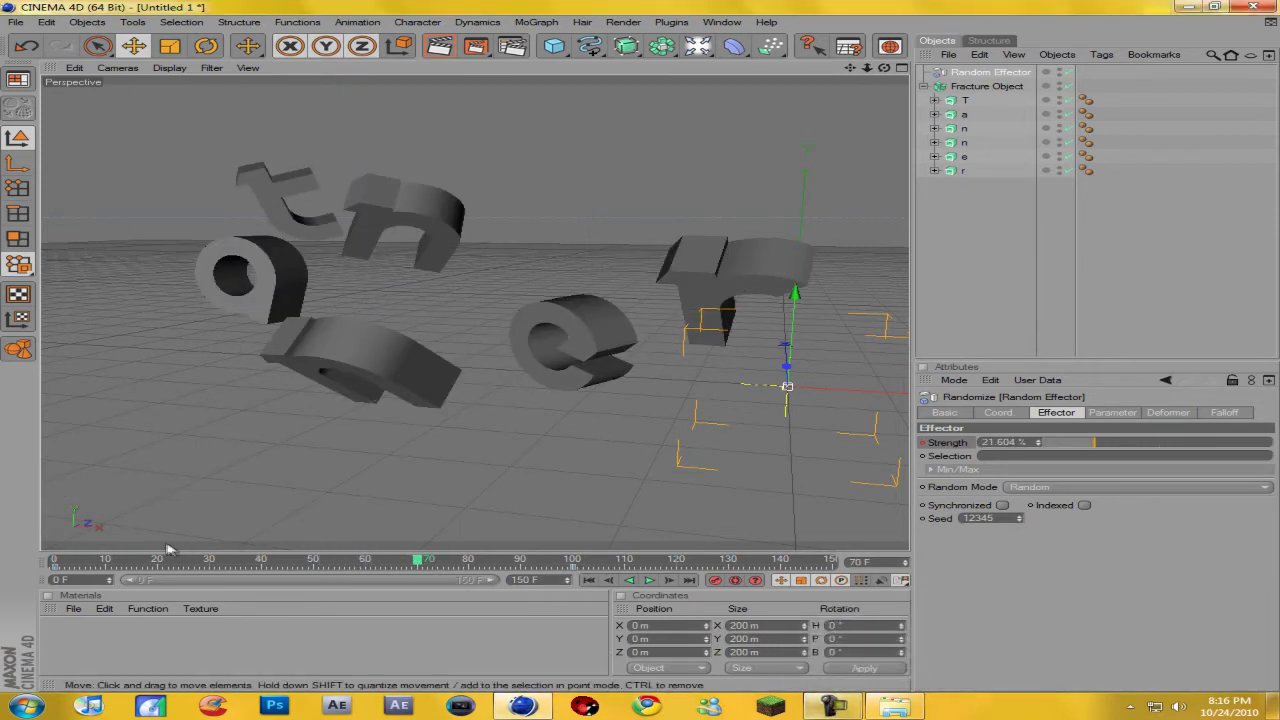
left_click_drag(420, 560, 572, 564)
left_click_drag(621, 49, 707, 68)
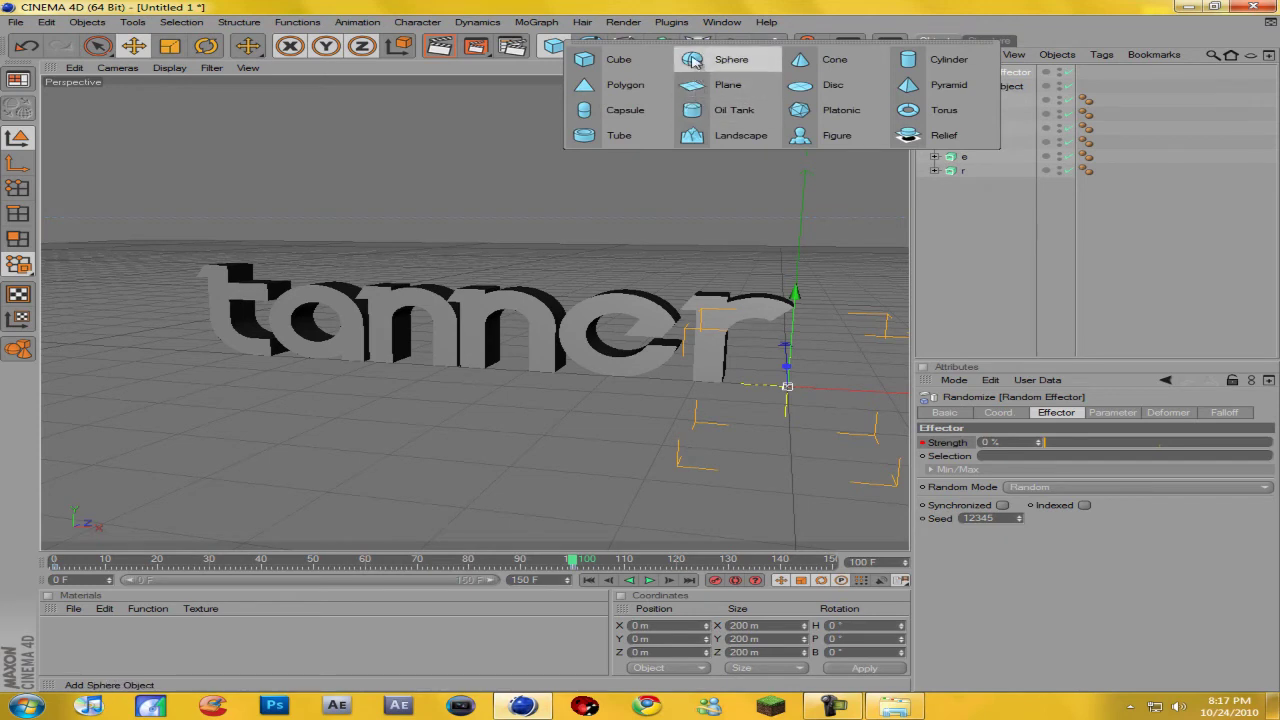
left_click(770, 10)
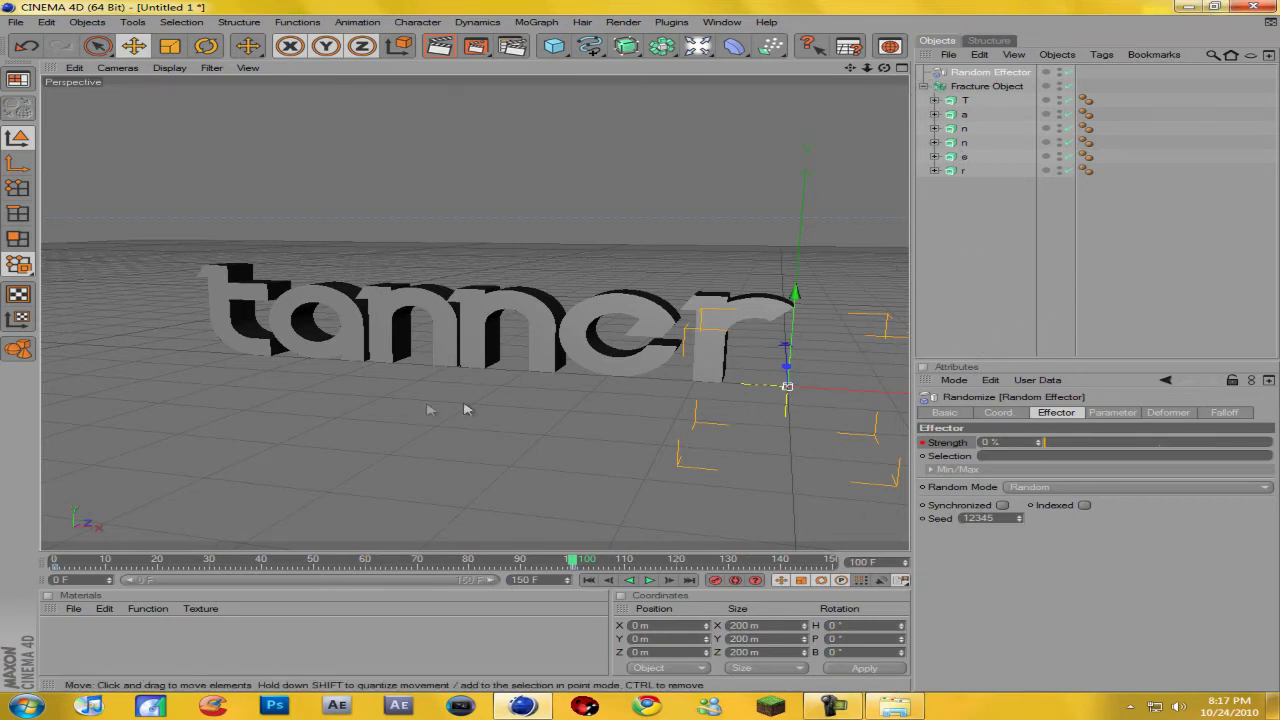
mouse_move(575, 563)
left_mouse_down()
mouse_move(466, 562)
mouse_move(708, 566)
mouse_move(100, 563)
mouse_move(20, 538)
mouse_move(631, 563)
mouse_move(226, 562)
mouse_move(562, 567)
left_mouse_up()
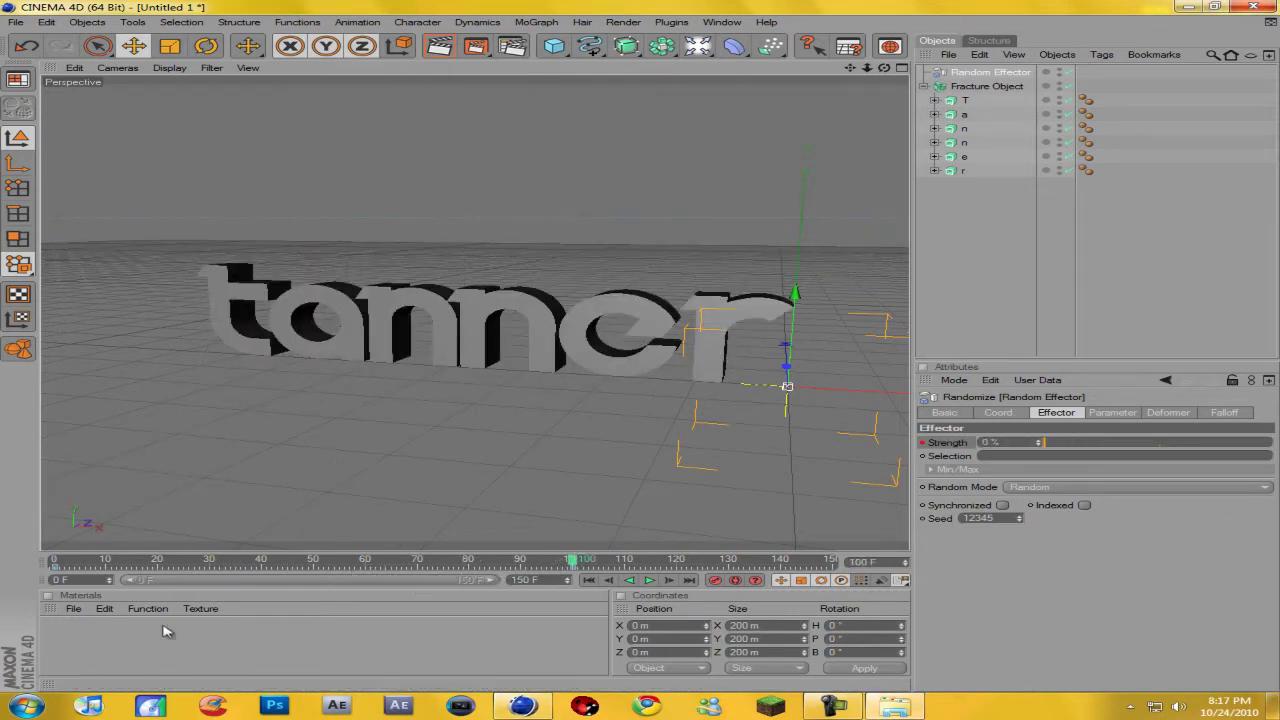
- Create a new material and set its color brightness to 100%
double_click(72, 654)
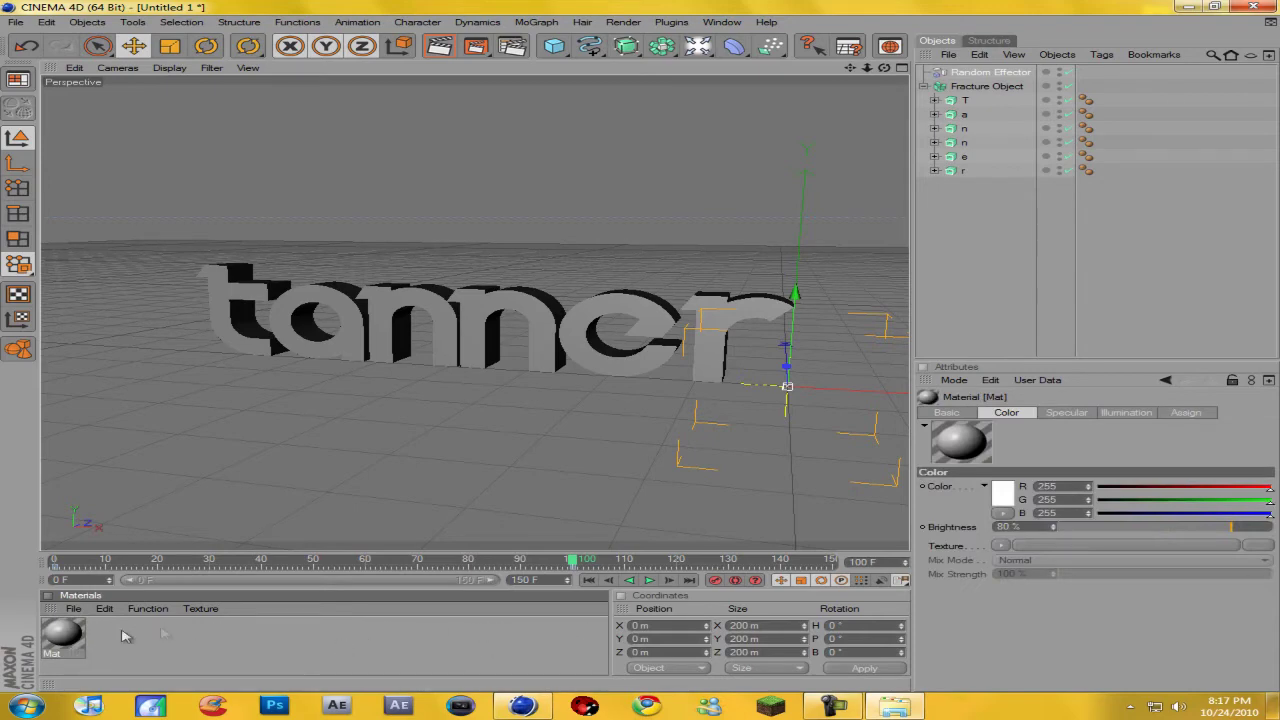
double_click(59, 634)
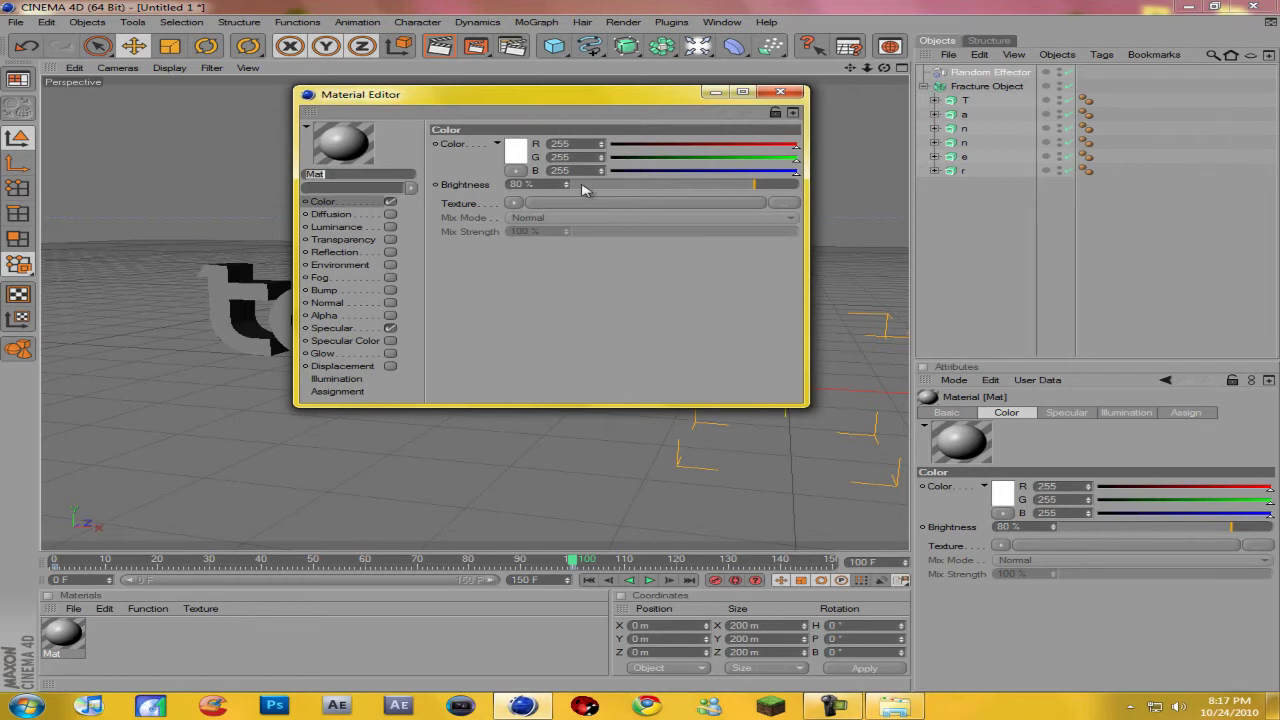
left_click_drag(577, 186, 830, 190)
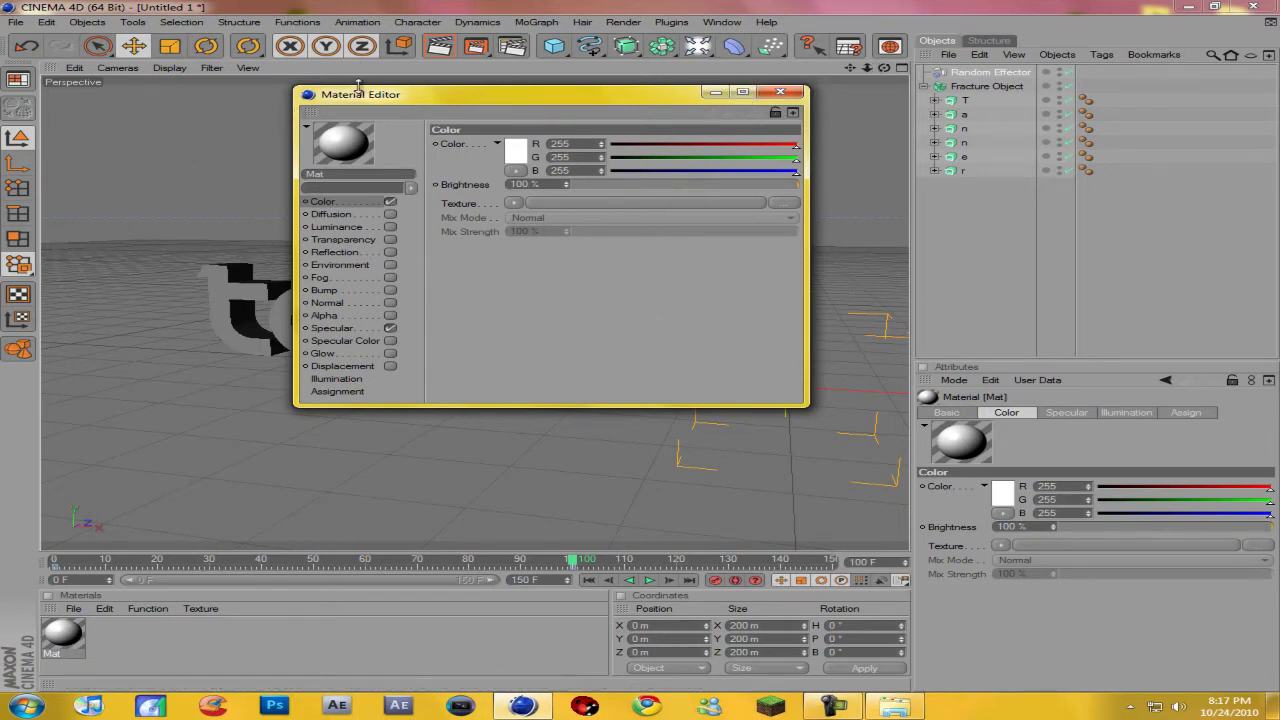
- Set the new material's color to pink-violet with RGB values 239, 94, 242
left_click_drag(360, 95, 300, 89)
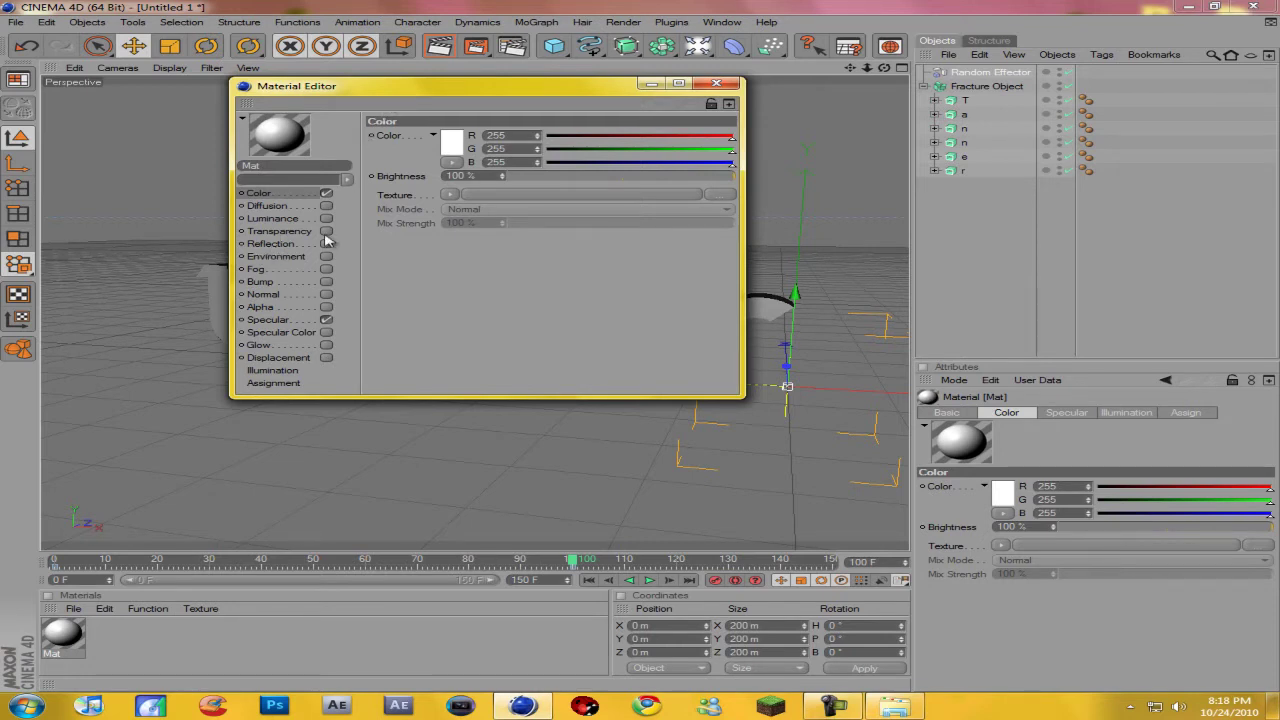
left_click_drag(666, 137, 738, 138)
left_click(452, 148)
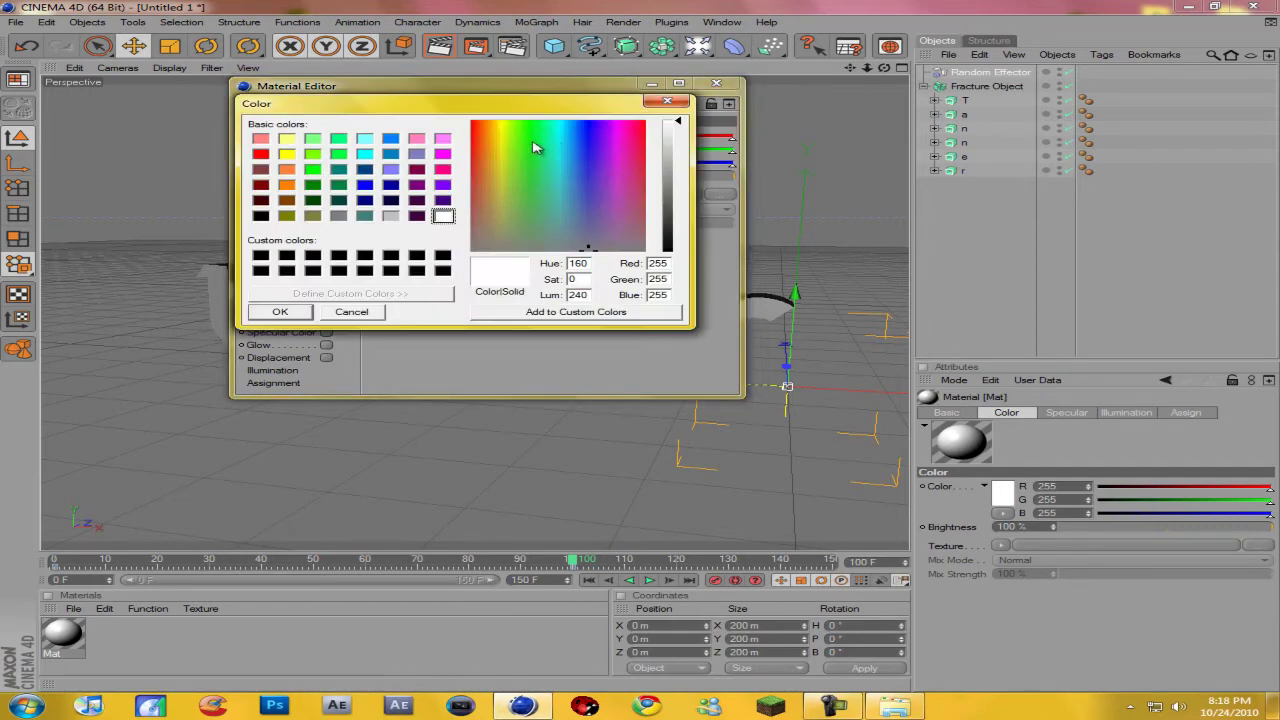
left_click_drag(674, 150, 676, 170)
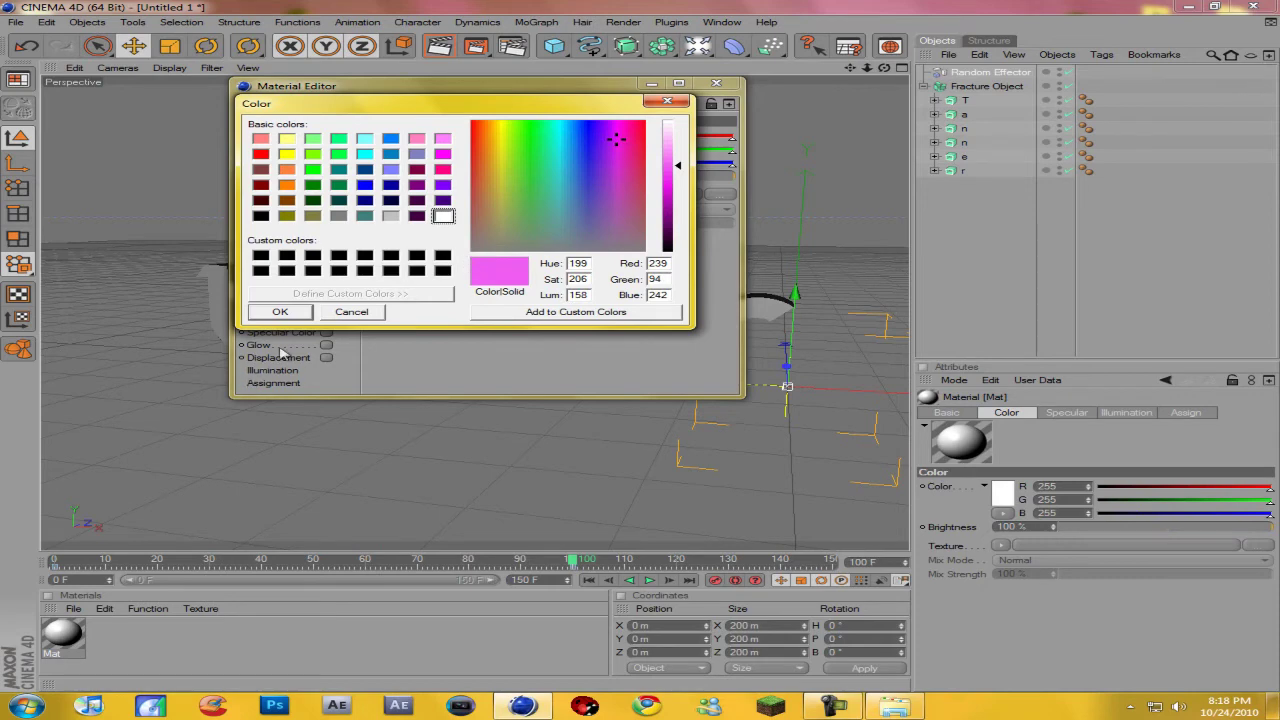
left_click(281, 311)
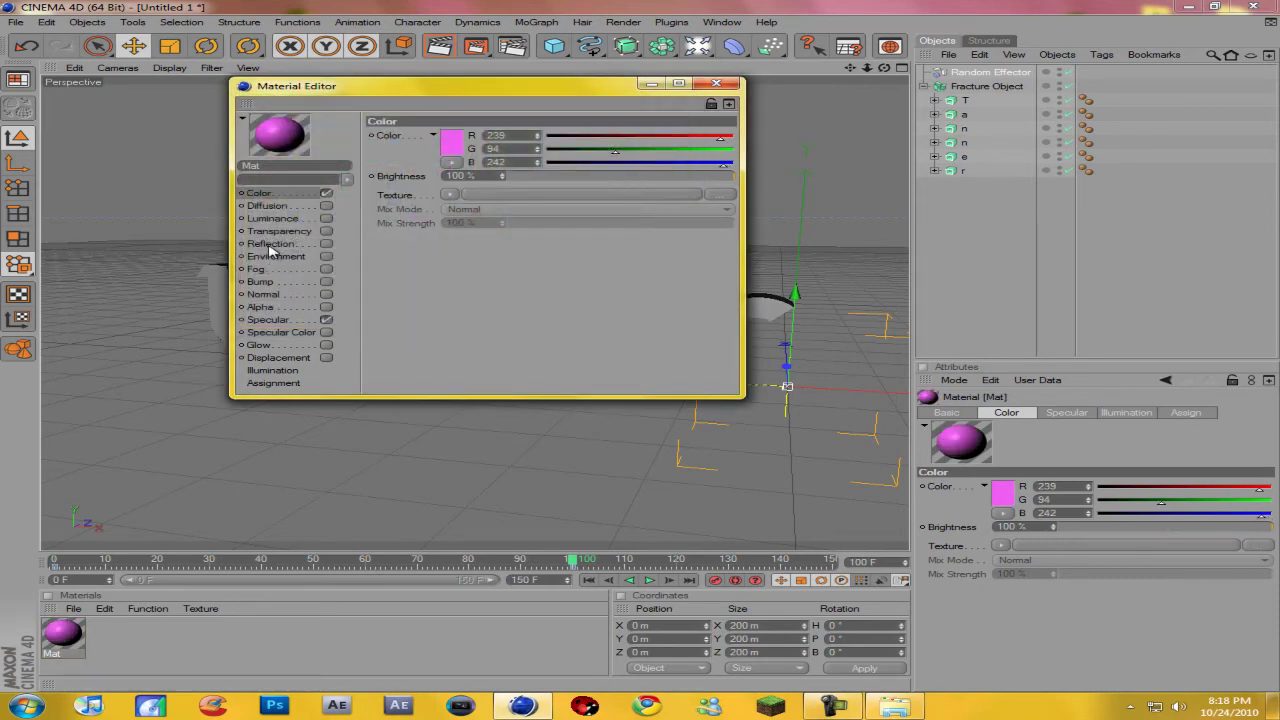
- Enable reflection on the pink material, load a Fresnel shader as the reflection texture, and close the material editor
left_click(269, 244)
left_click(327, 245)
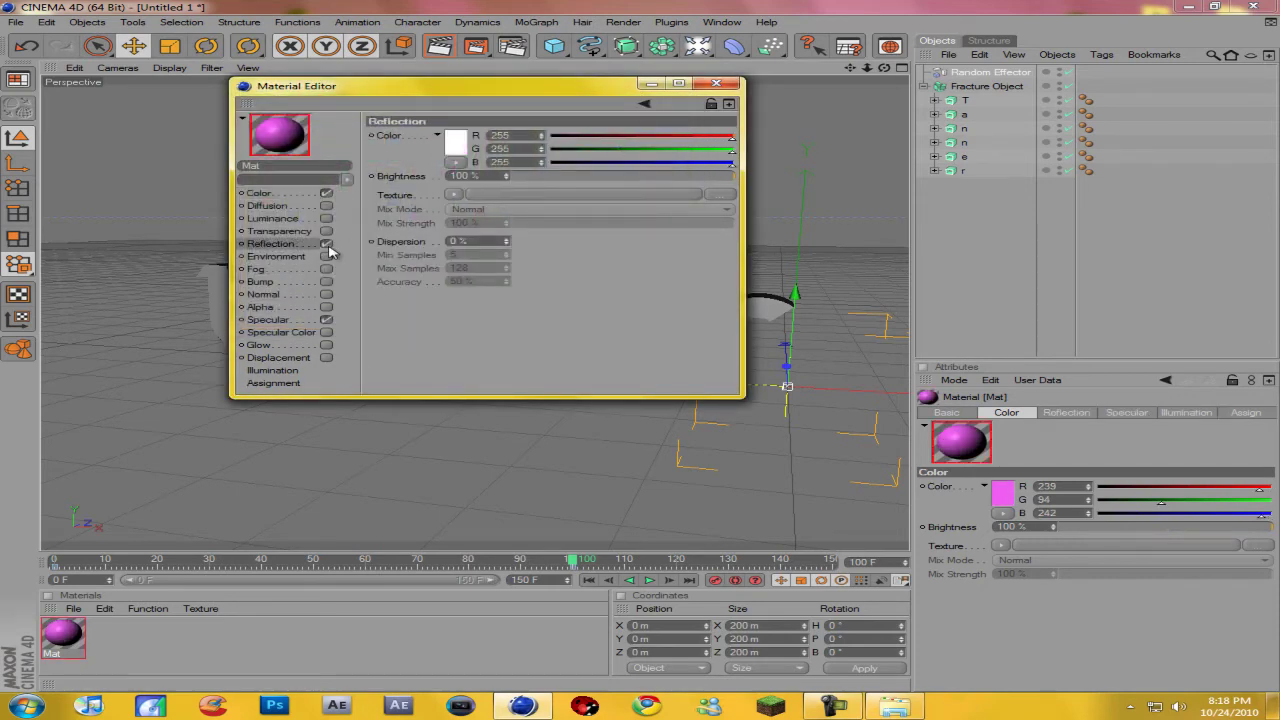
left_click(454, 195)
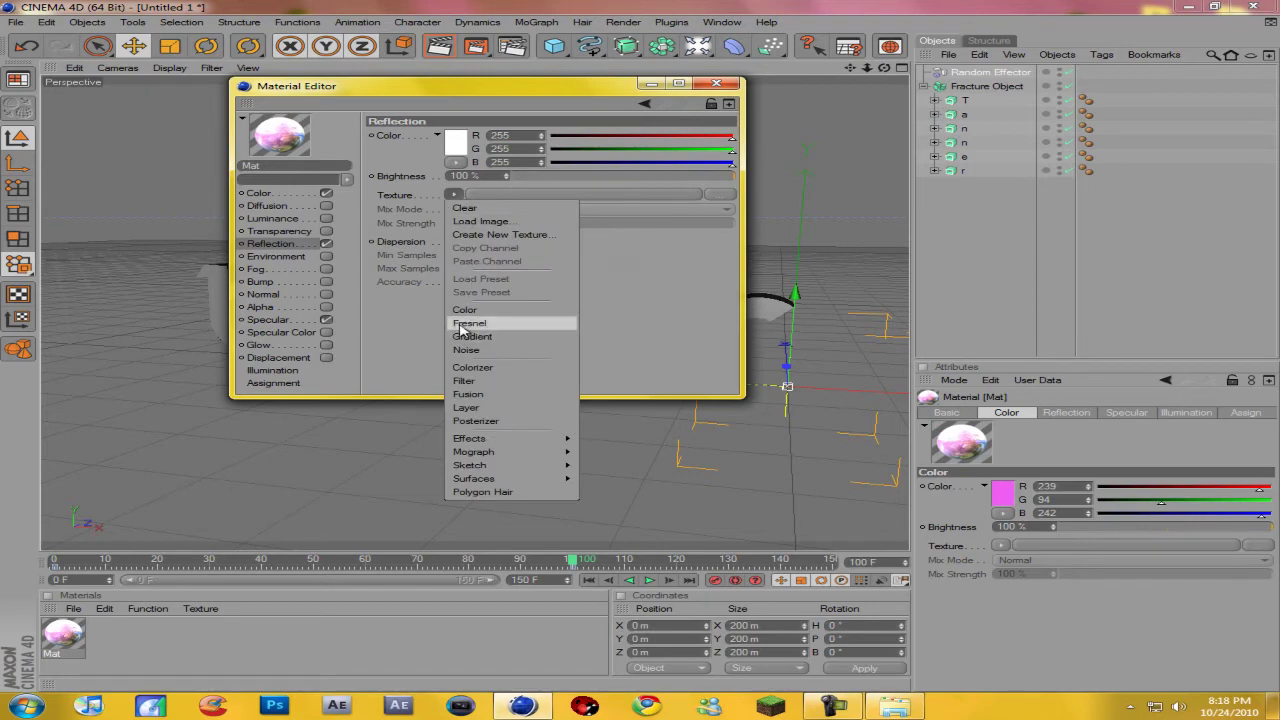
left_click(465, 330)
left_click(716, 85)
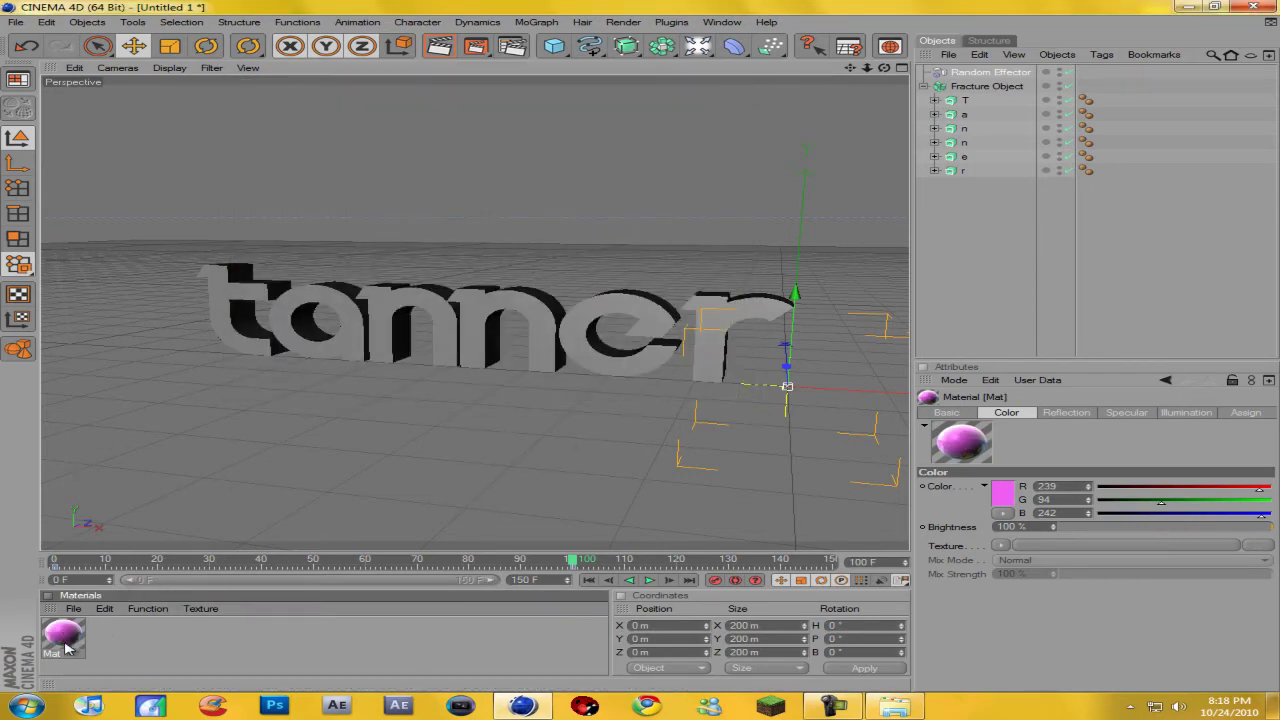
- Apply the pink material to the Fracture Object and test-render the text from two viewing angles
left_click_drag(397, 308, 397, 308)
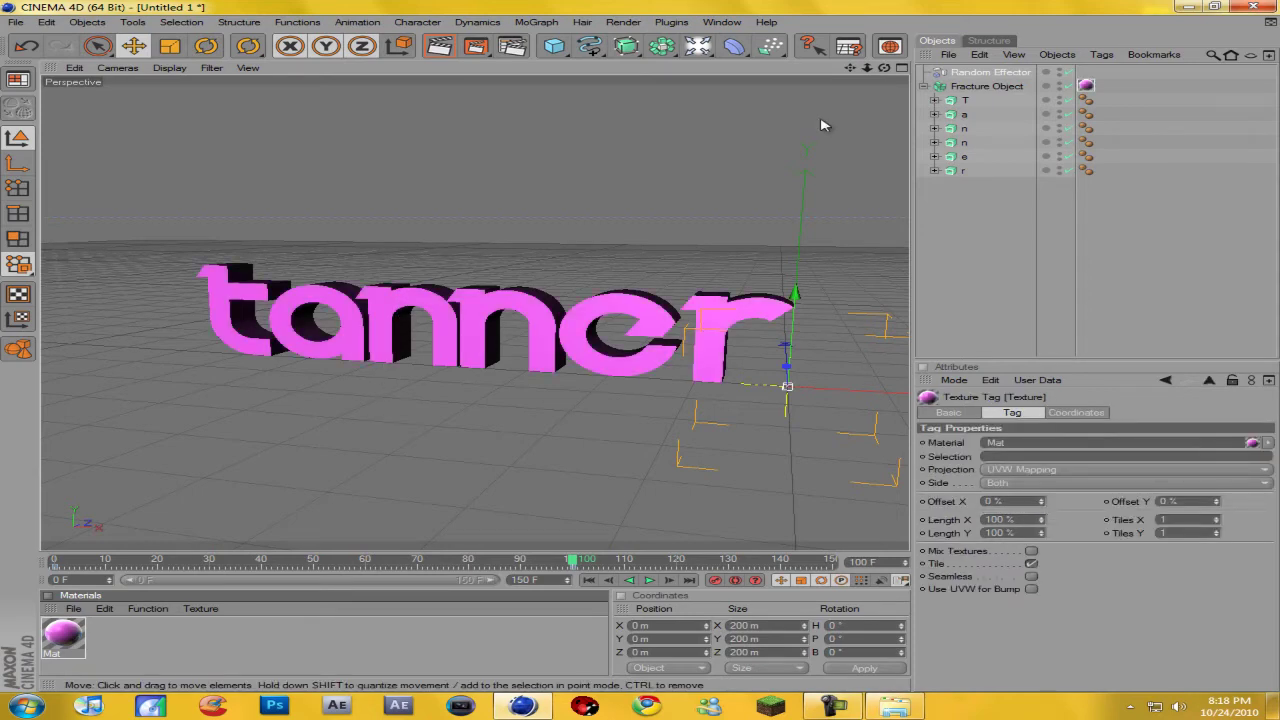
left_click(439, 46)
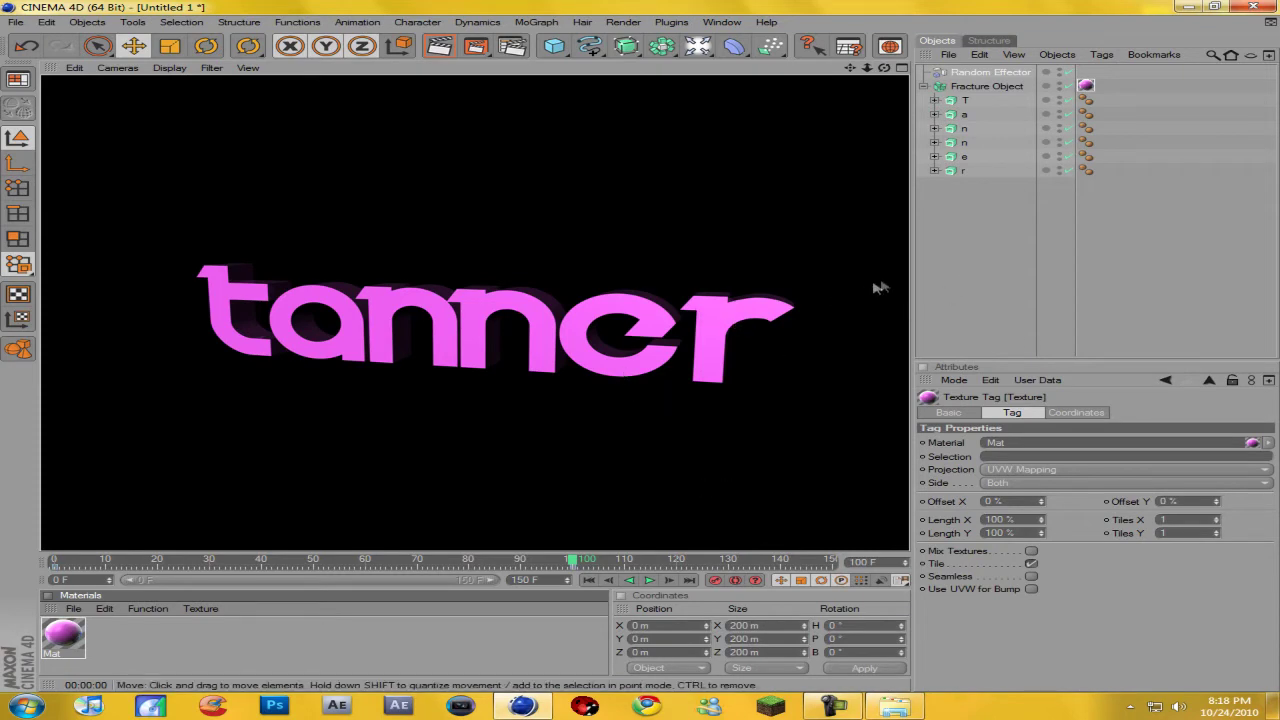
left_click(975, 270)
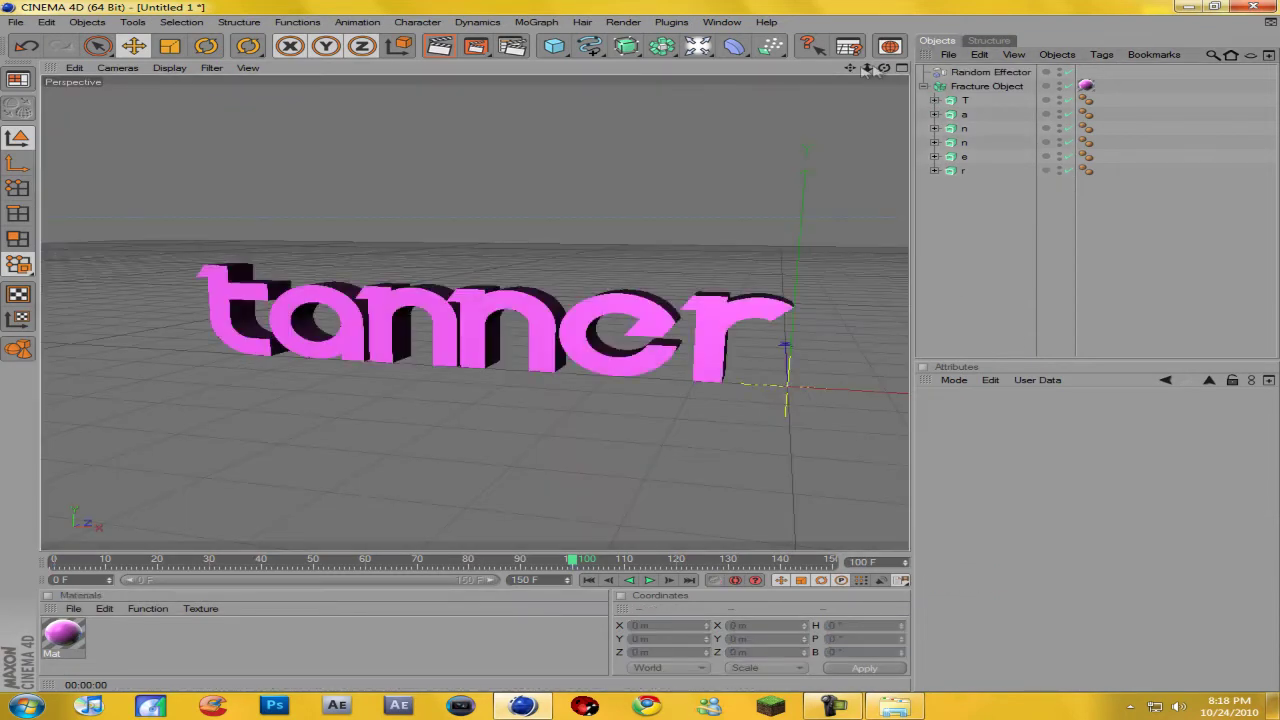
left_click_drag(885, 69, 643, 350)
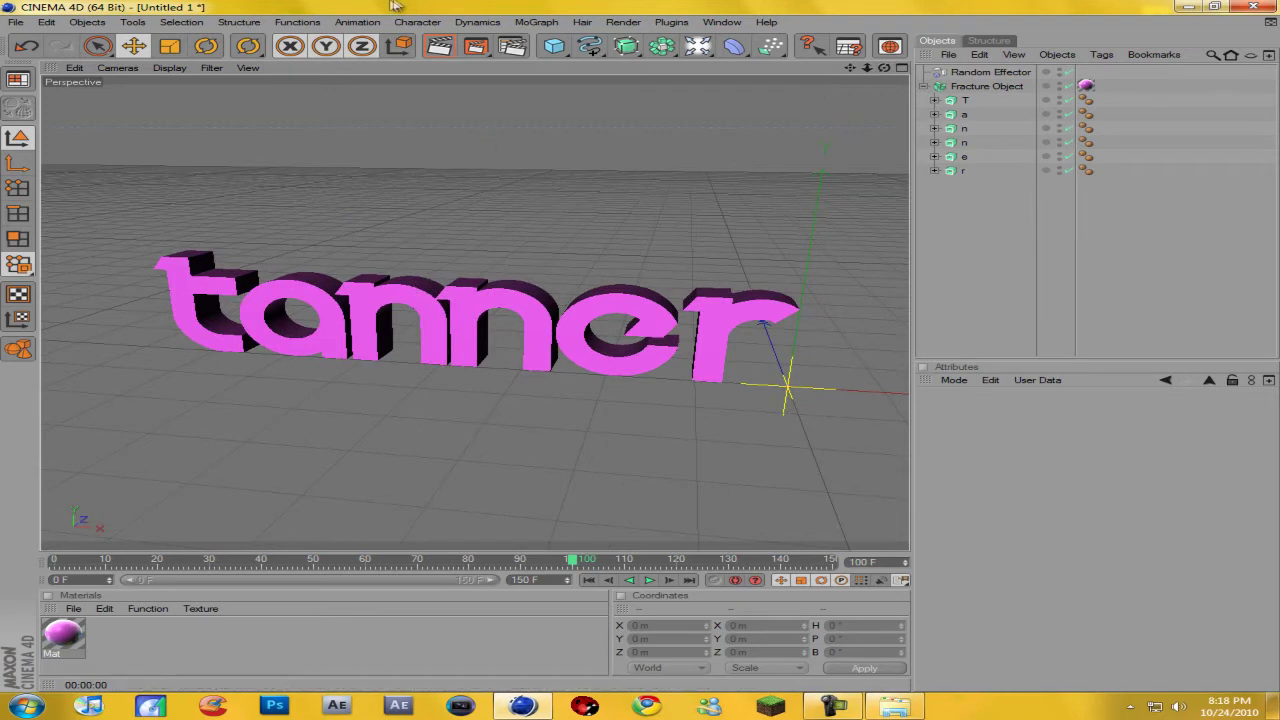
left_click(440, 46)
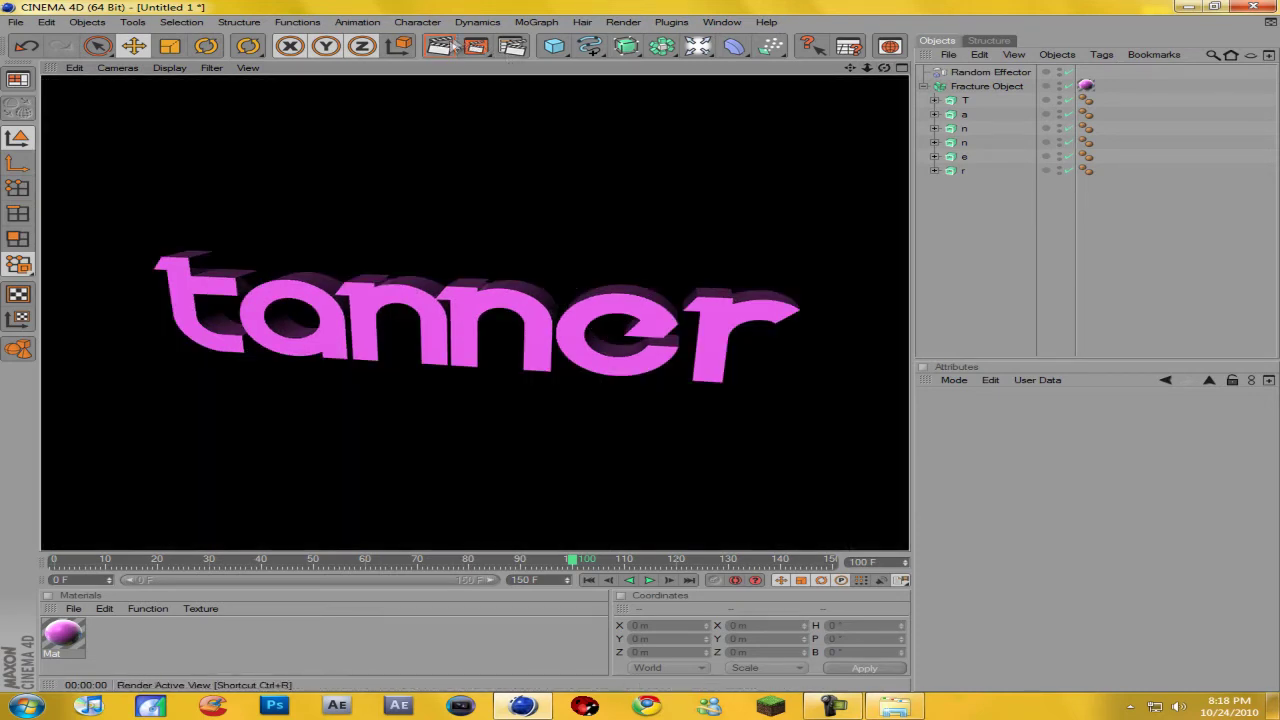
left_click(849, 710)
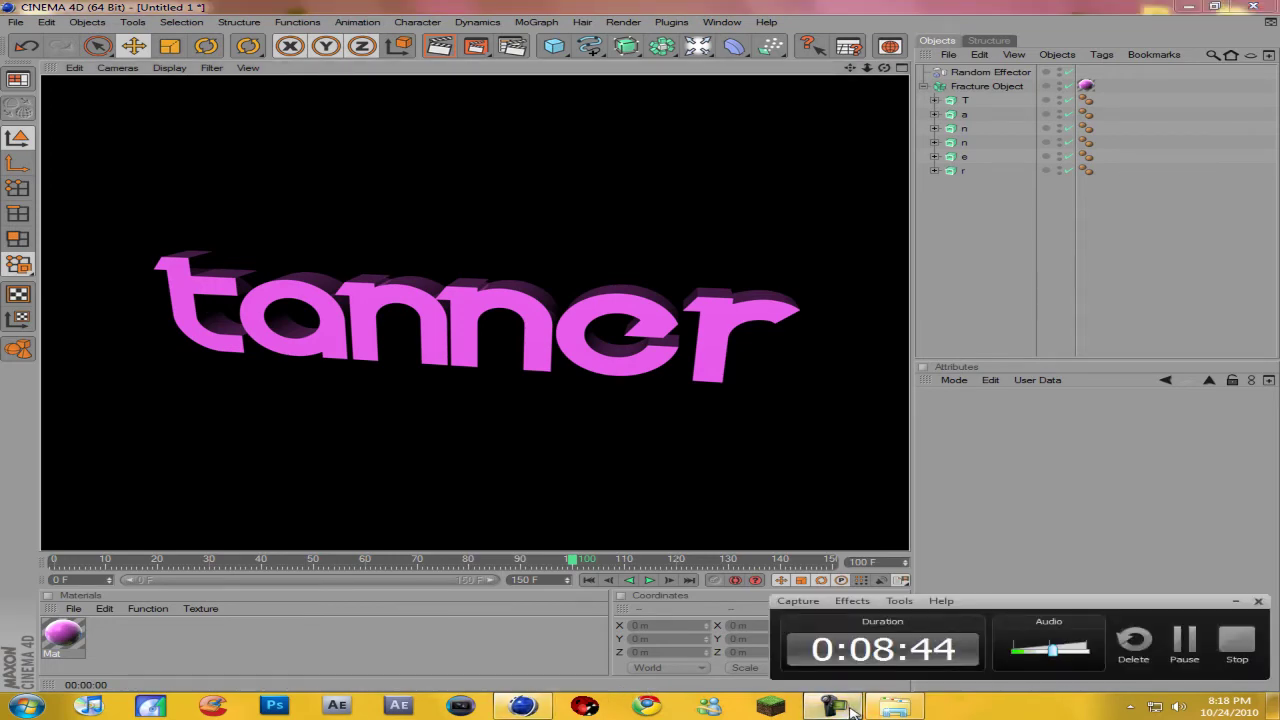
left_click(849, 710)
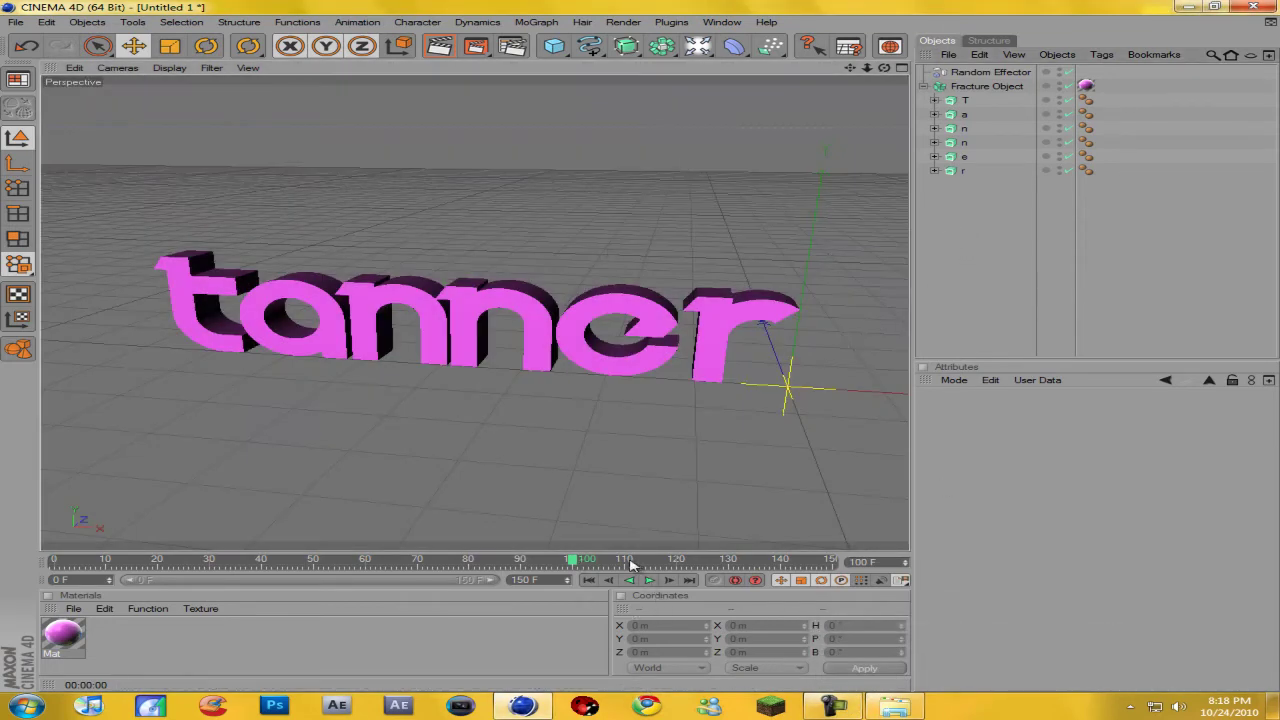
- Go to frame 95, add a light, and move it above the first letter at about X -599, Y 263, Z -236 m
left_click_drag(573, 562, 547, 558)
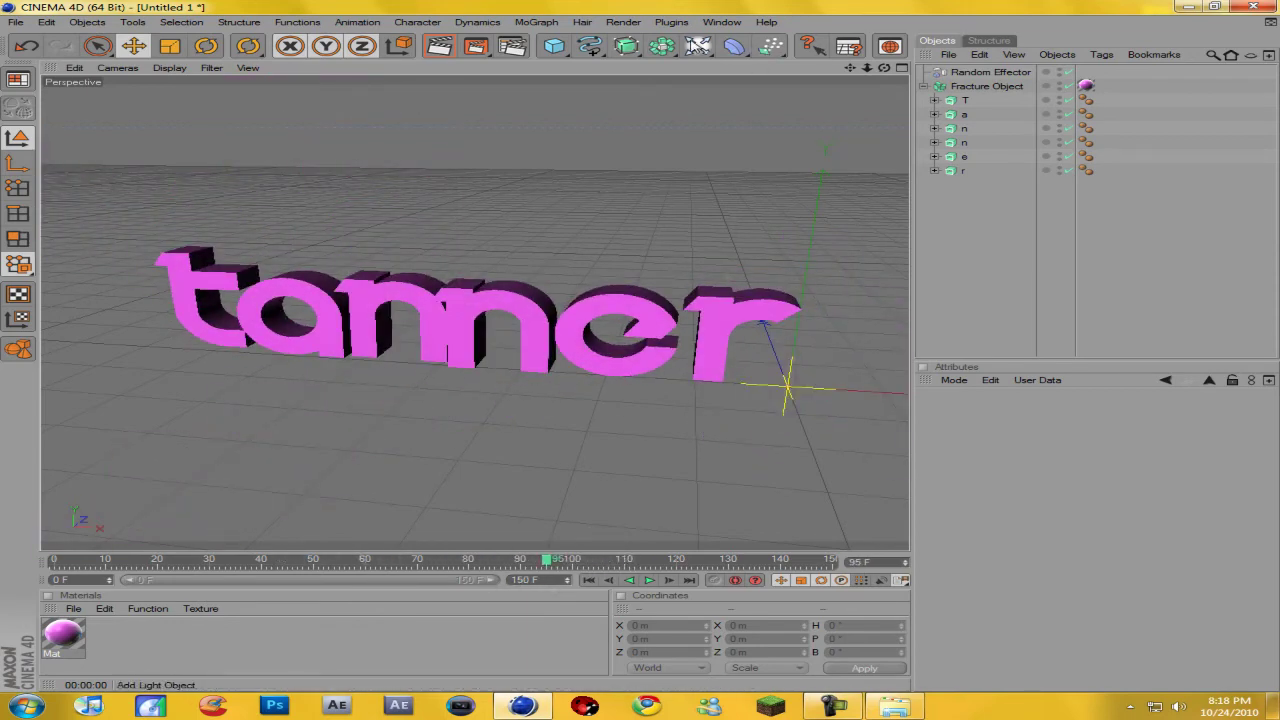
left_click(697, 45)
left_click(697, 45)
left_click(697, 45)
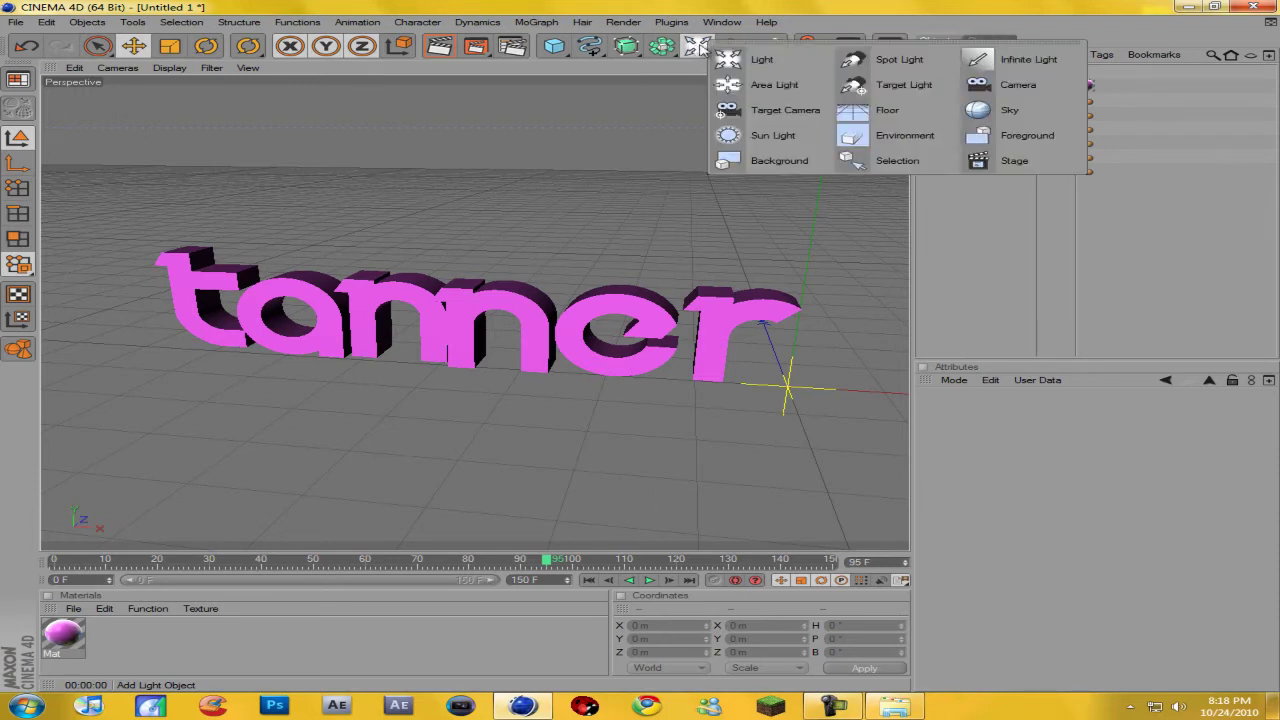
left_click(741, 62)
left_click_drag(803, 299, 829, 124)
left_click_drag(800, 211, 640, 347)
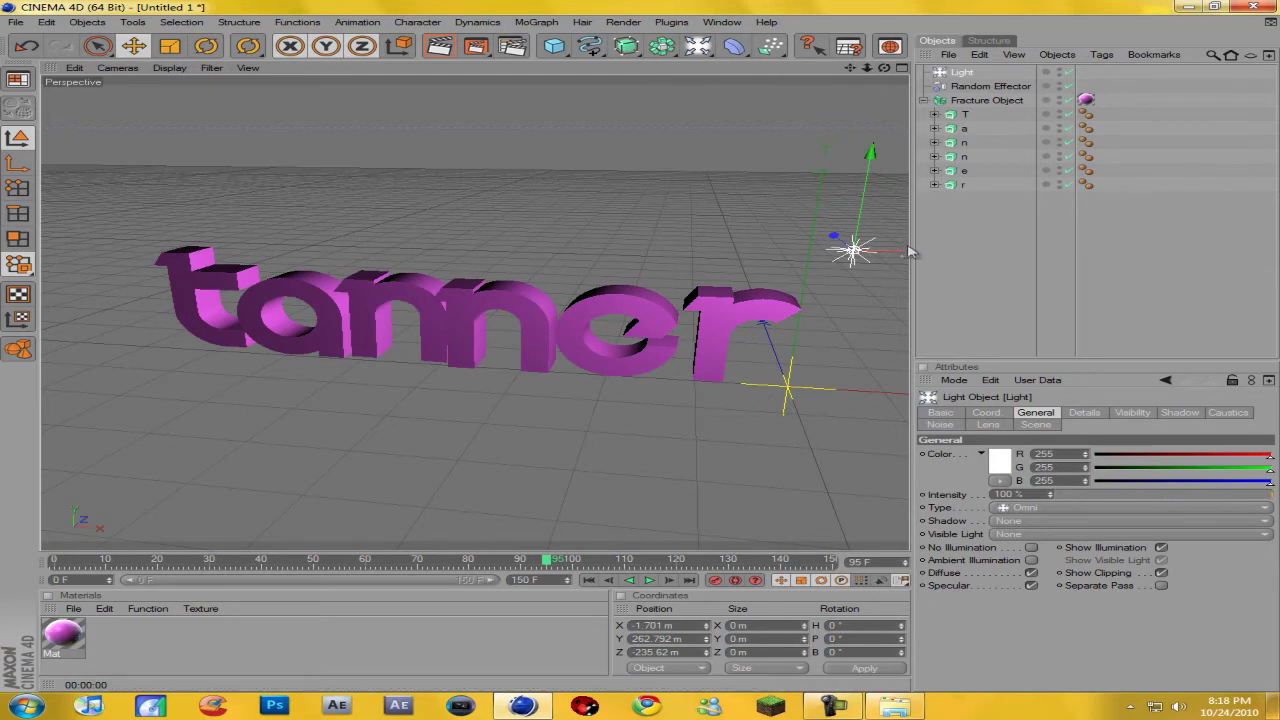
left_click_drag(895, 254, 283, 233)
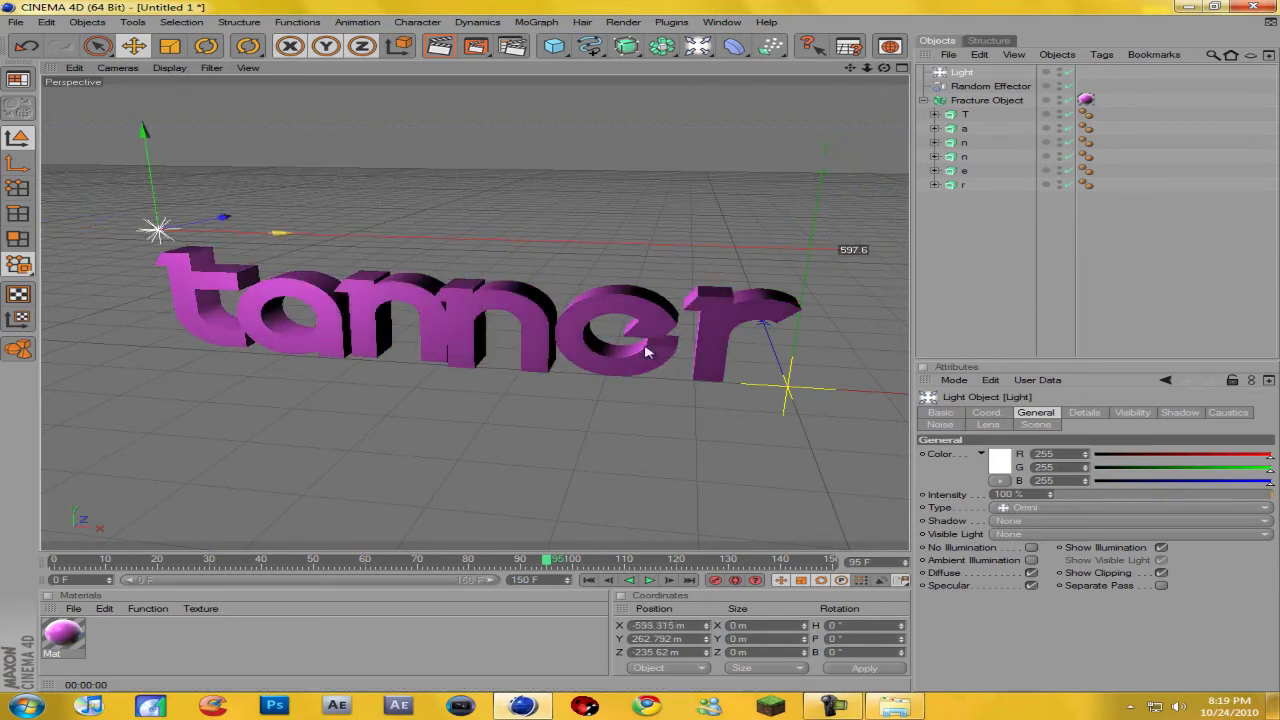
- Try the Yellow-Green 2 and Candle lens glows on the light and test-render the Candle glow
left_click(986, 425)
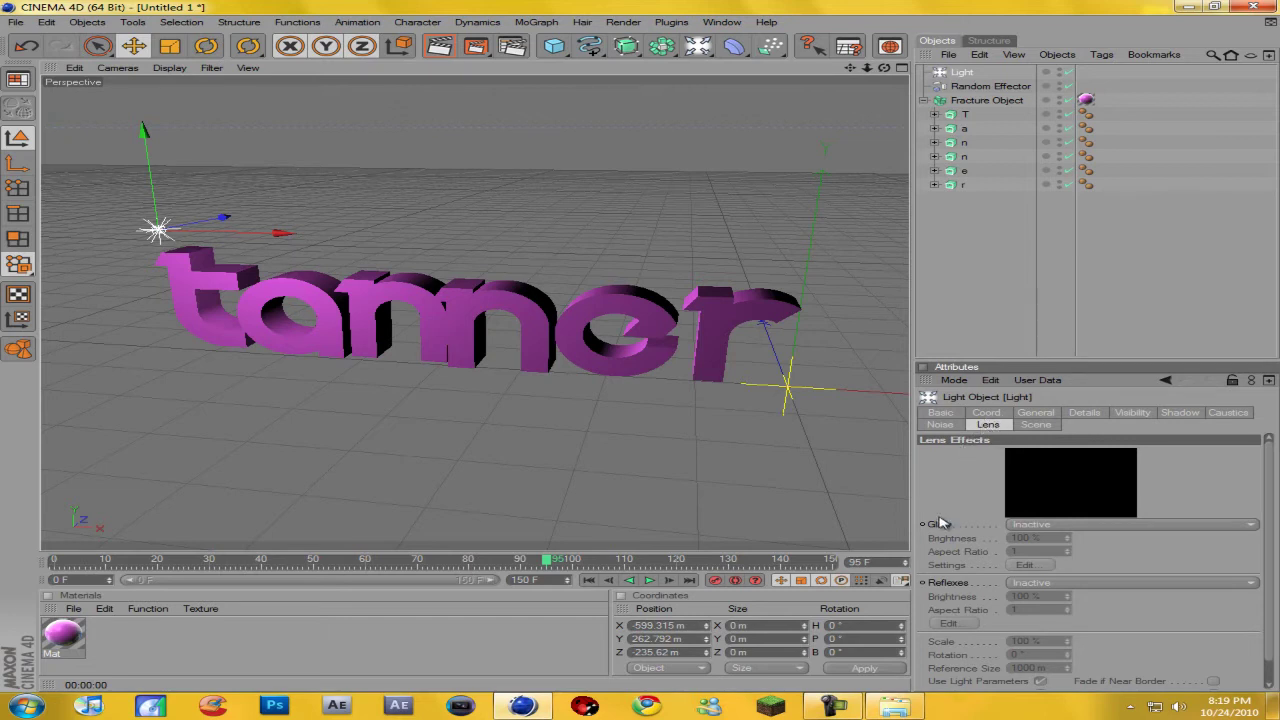
left_click(1043, 526)
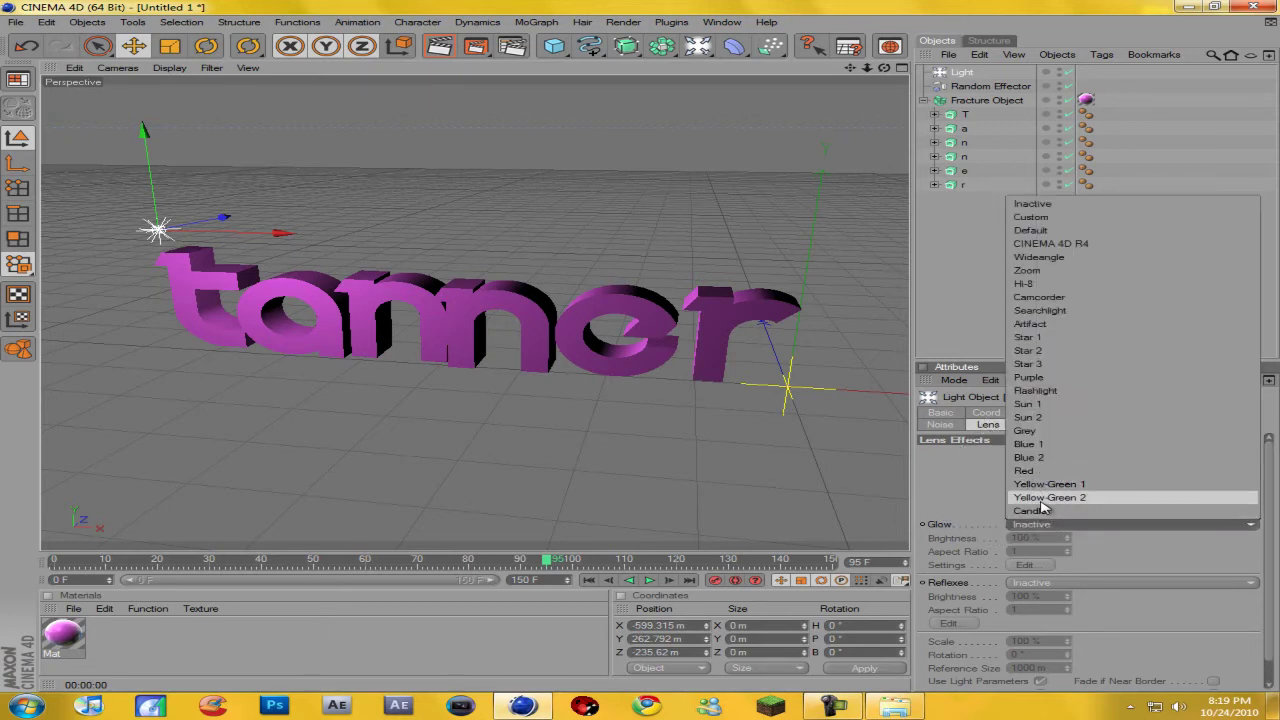
left_click(1042, 498)
left_click(1045, 525)
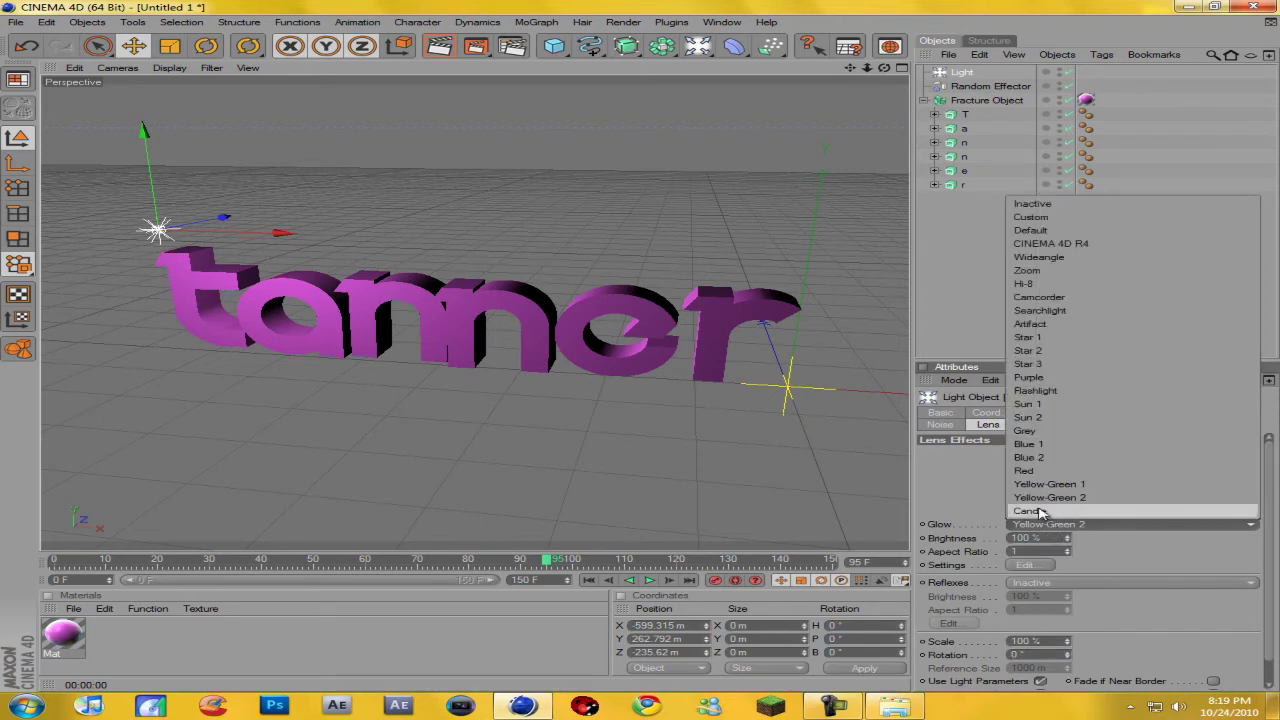
left_click(1040, 511)
left_click(439, 46)
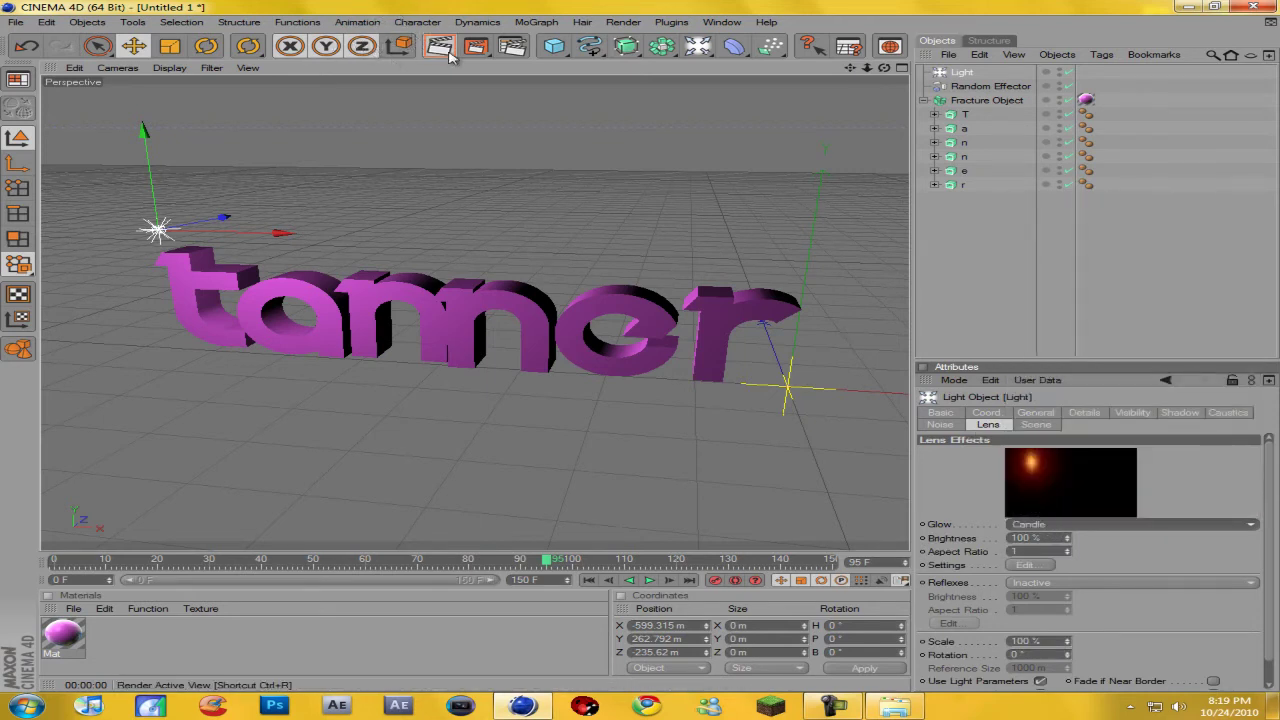
left_click(166, 236)
scroll(1066, 537, "down", 1)
scroll(1060, 535, "up", 1)
- Set the light's lens glow to Hi-8 and test-render the view
left_click(1055, 528)
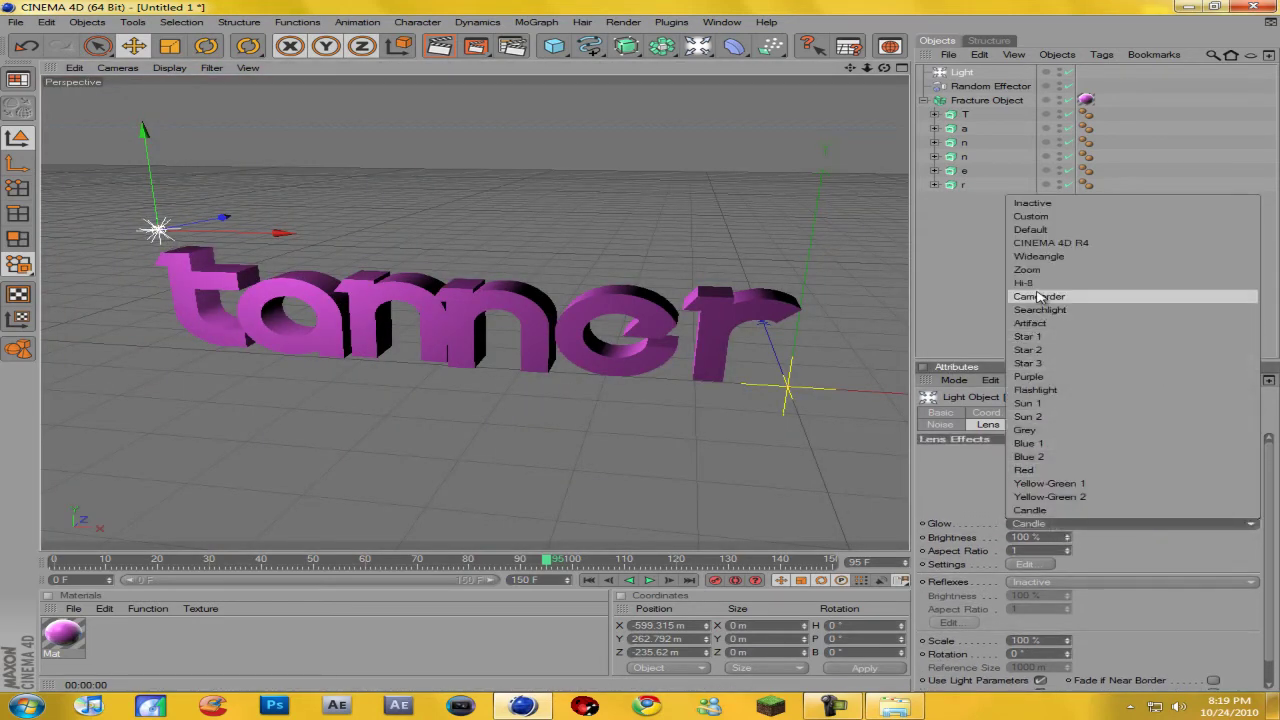
left_click(1040, 283)
left_click(440, 46)
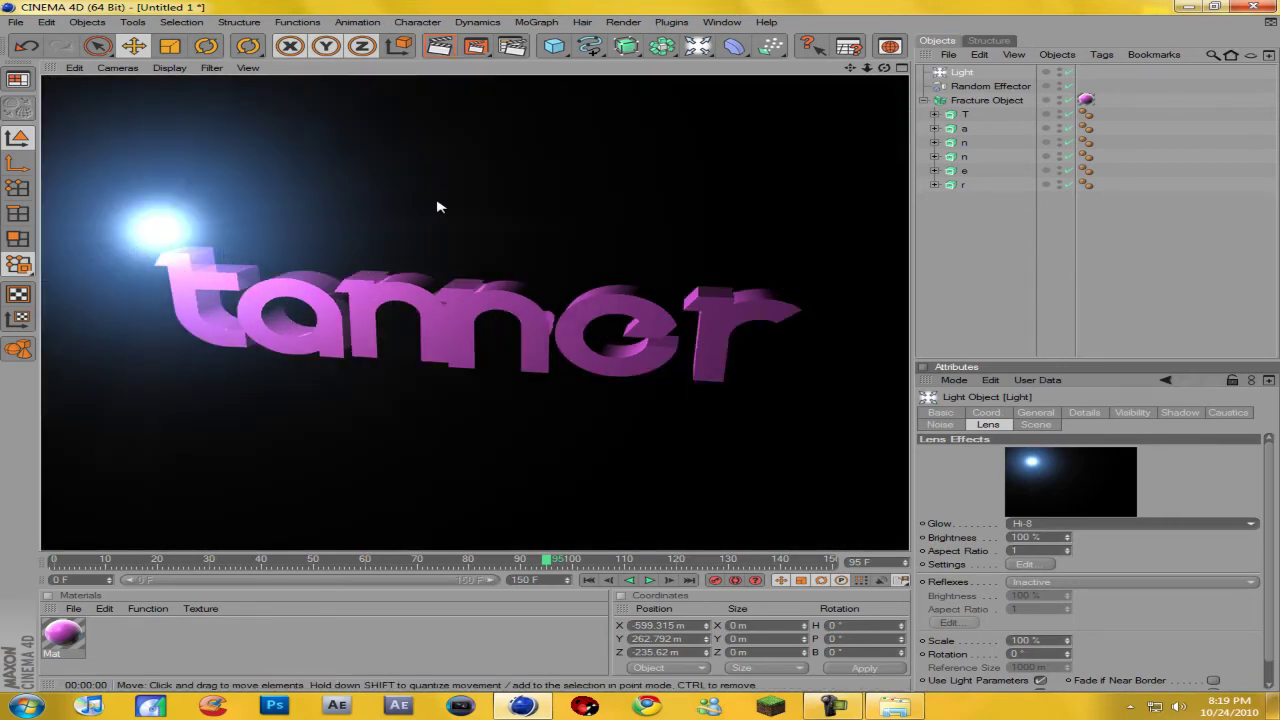
left_click(136, 224)
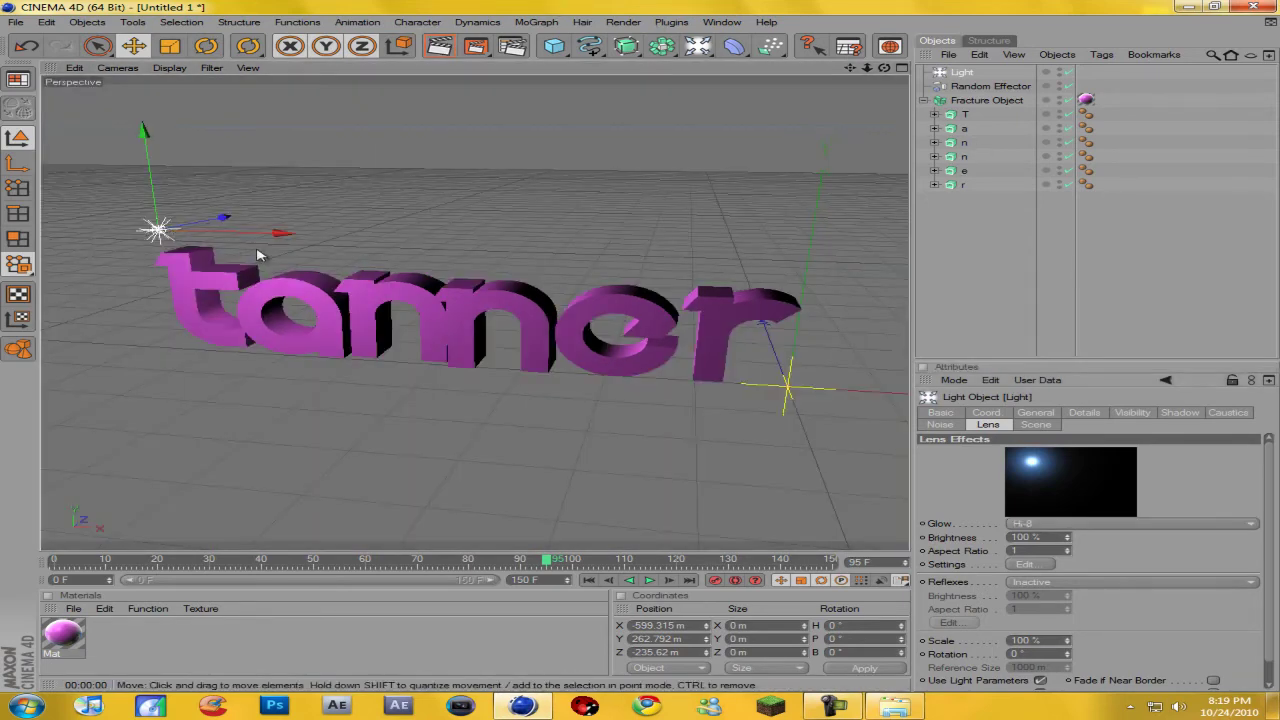
- Move the light in front of the first letter to about X -417, Z -548 m, test-rendering between moves
left_click_drag(277, 239, 534, 242)
left_click_drag(443, 220, 131, 350)
left_click(439, 46)
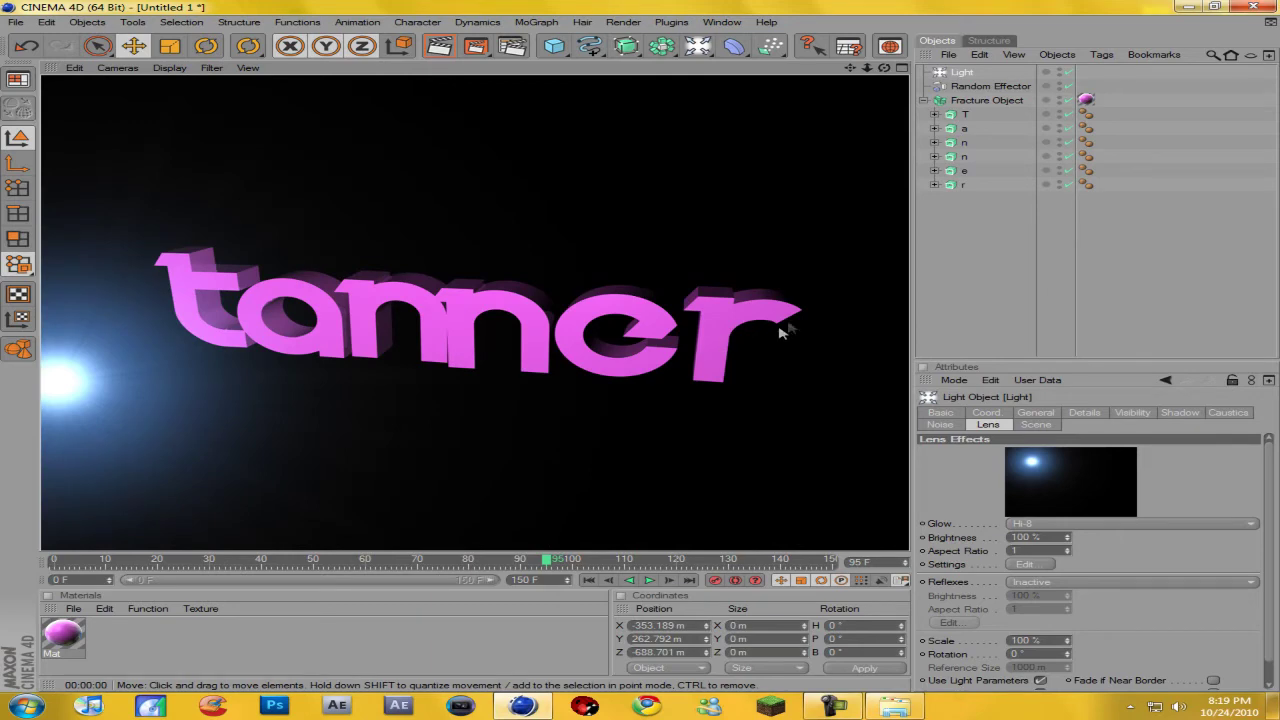
left_click(64, 378)
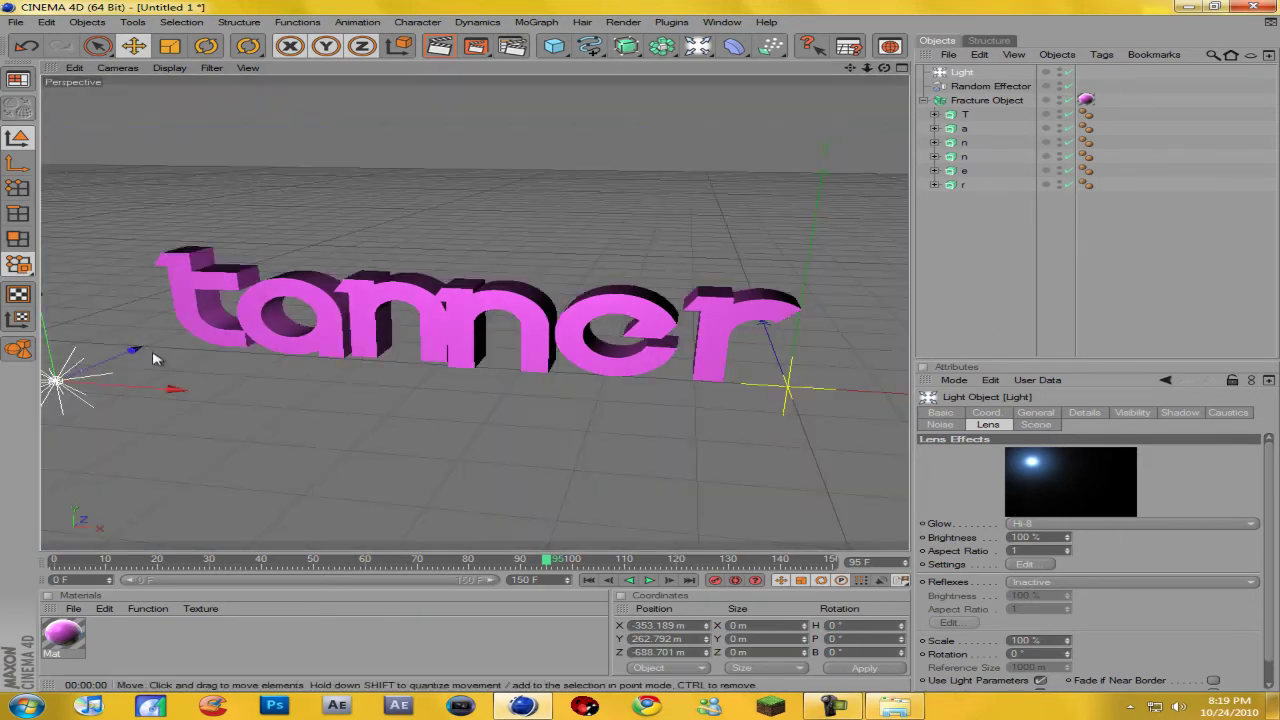
left_click_drag(150, 360, 241, 310)
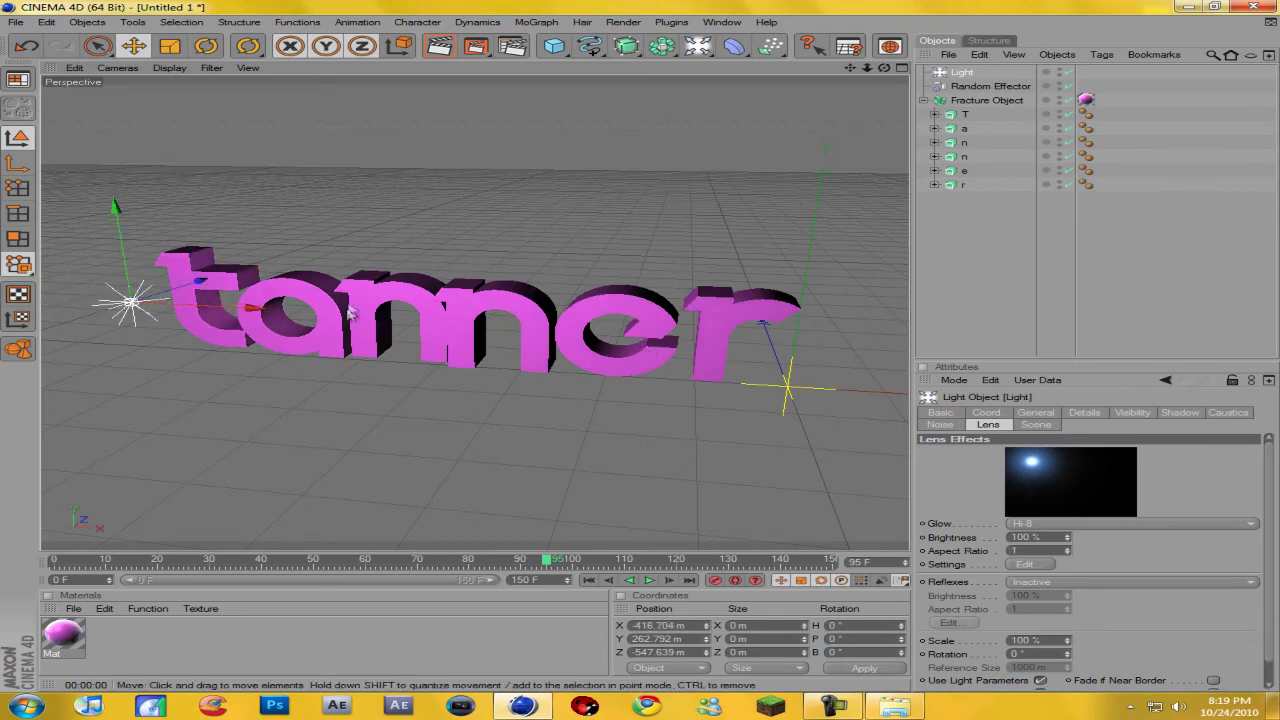
- Go to frame 101, add a camera, and look through it as the active scene camera
left_click_drag(549, 563, 577, 563)
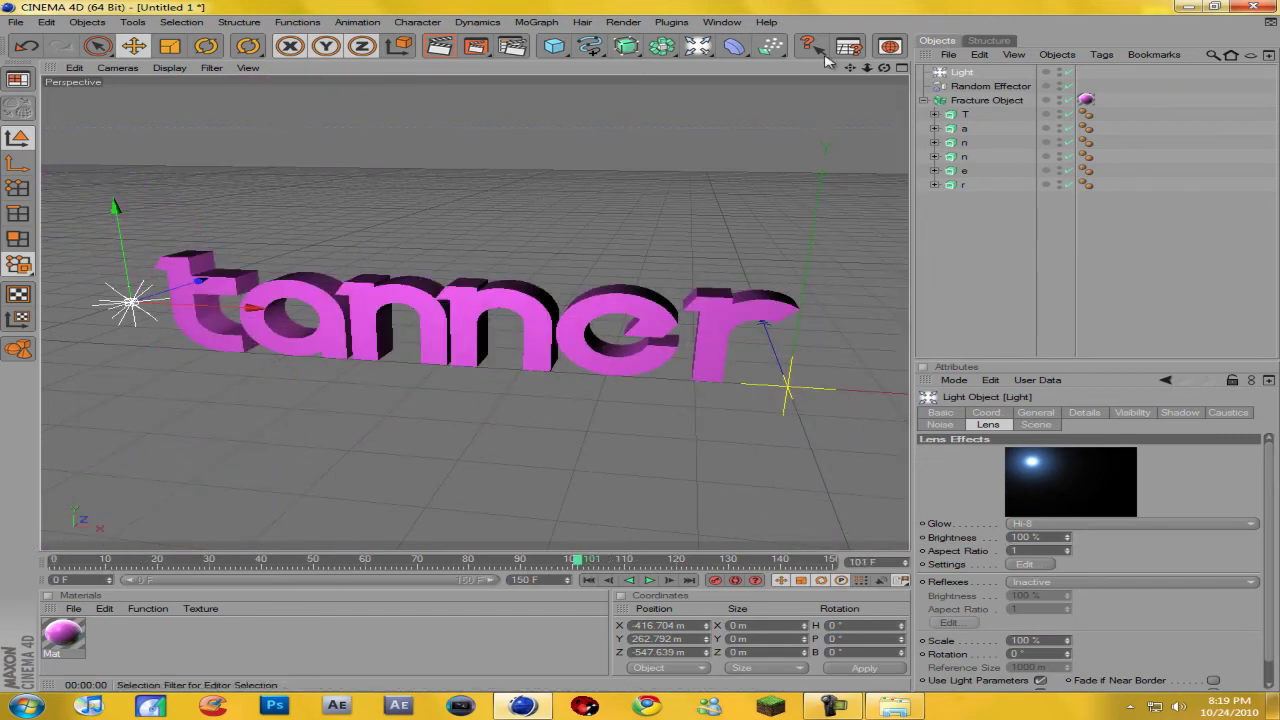
left_click(703, 52)
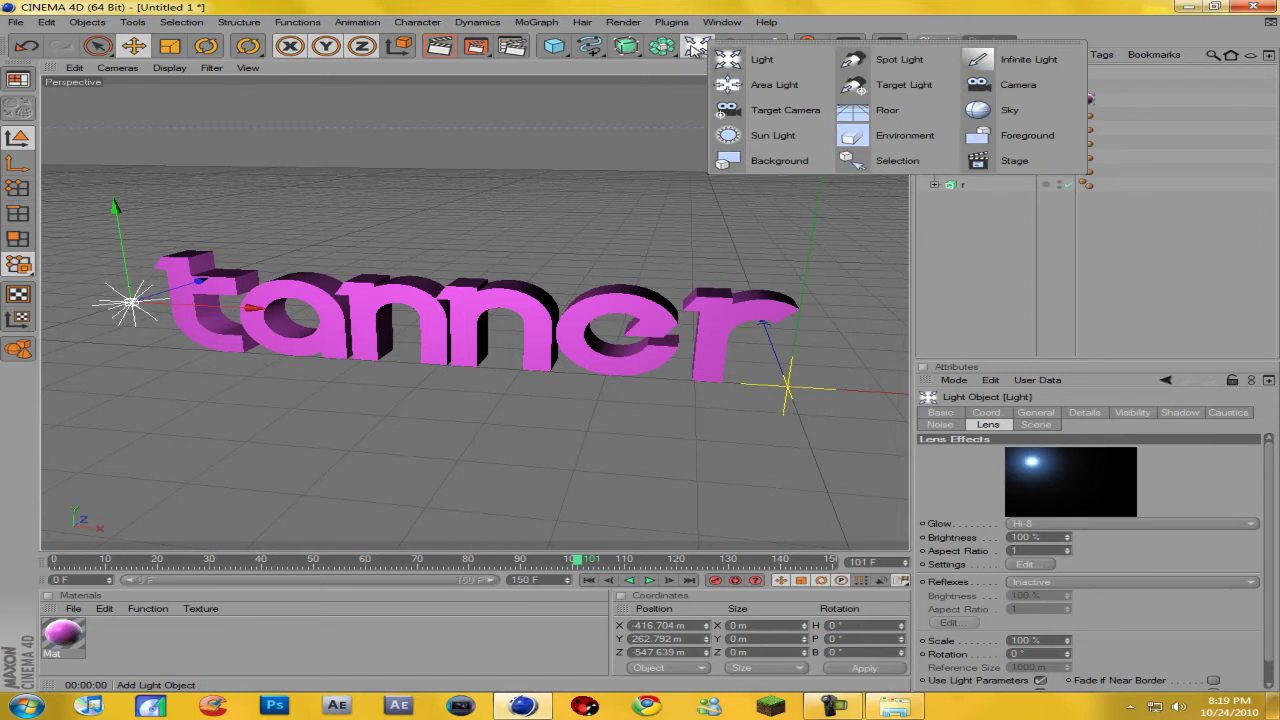
left_click(1020, 86)
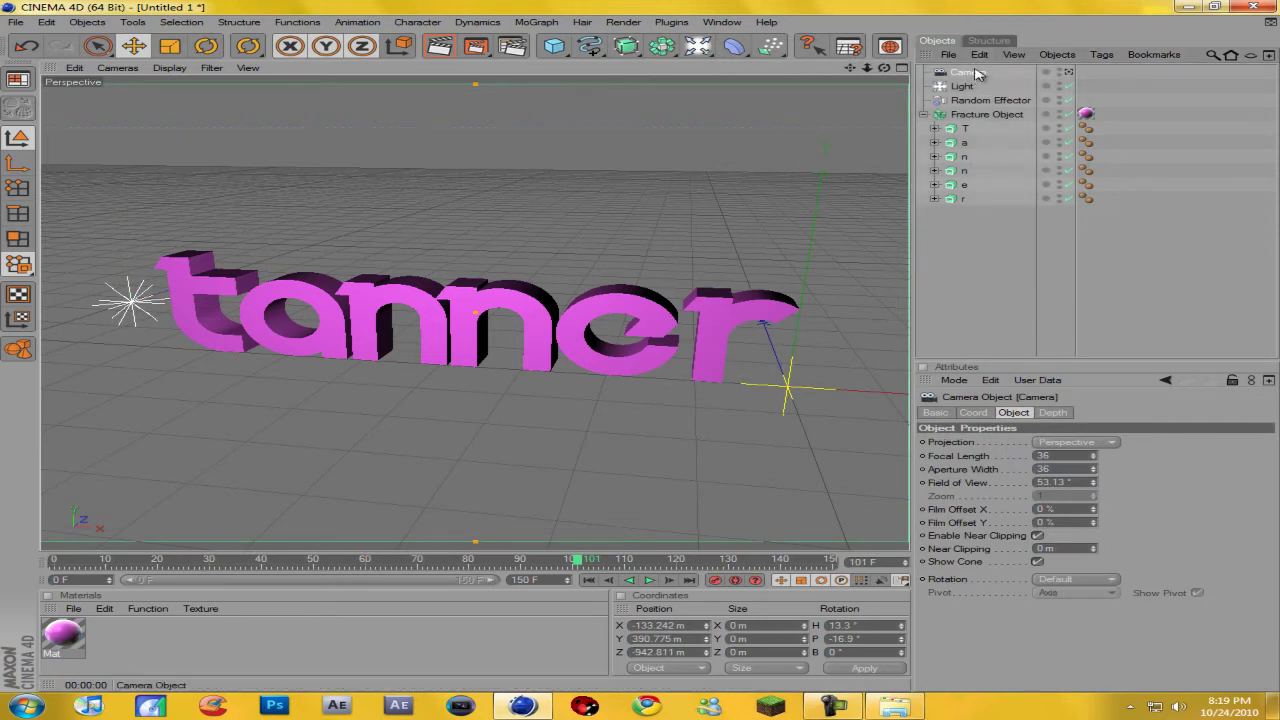
left_click(117, 67)
mouse_move(135, 90)
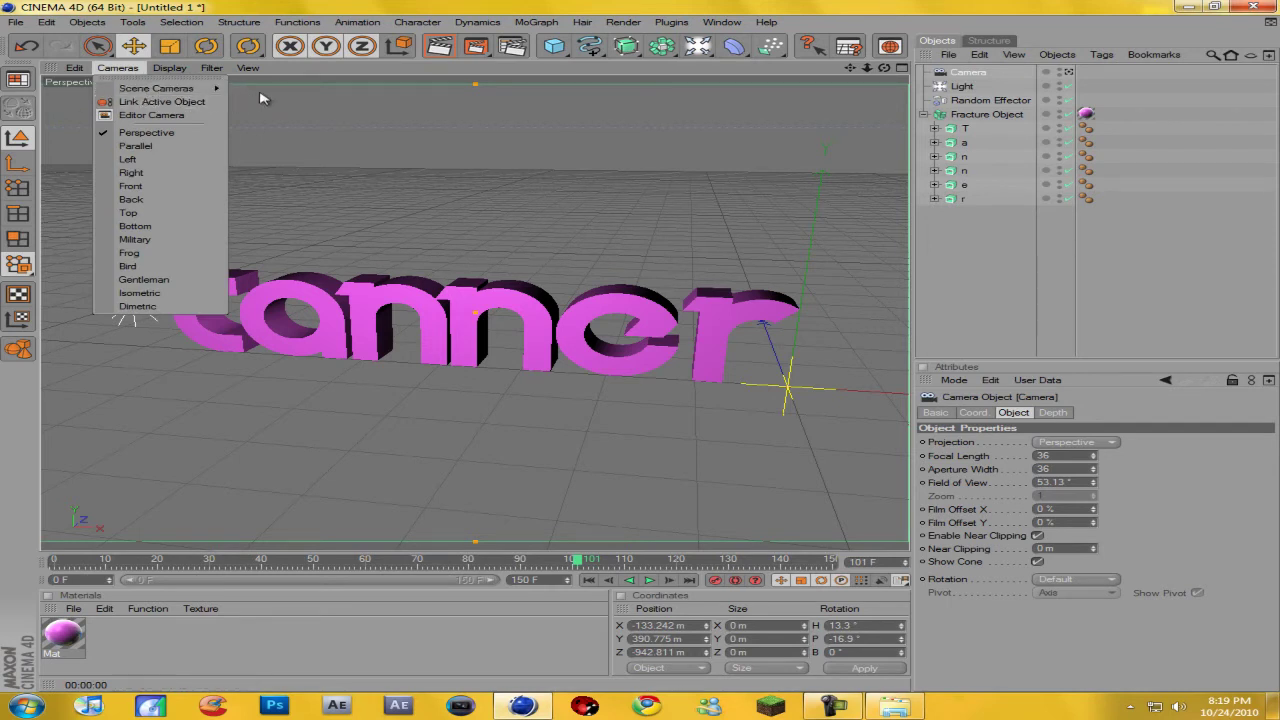
left_click(248, 89)
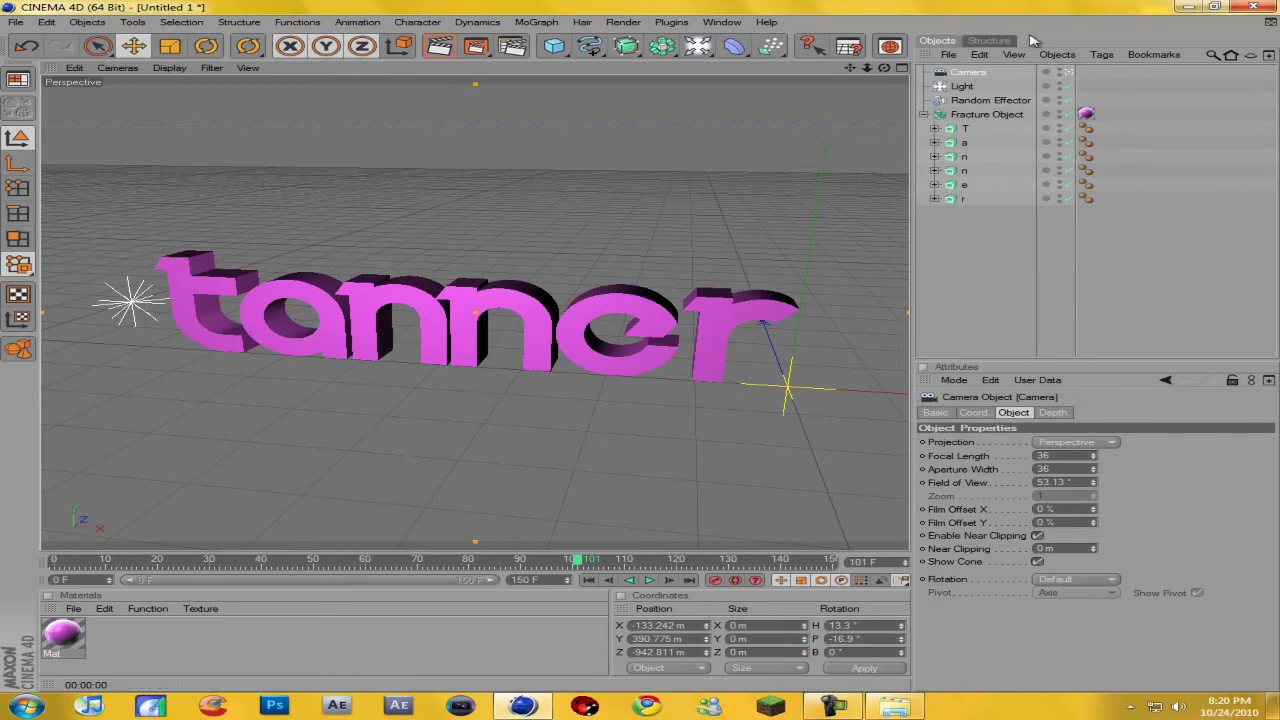
- Reposition the camera to about X -1028, Y 307, Z -1015 m with heading -28.1° and pitch -15.8°
left_click_drag(641, 347, 641, 347)
left_click_drag(855, 70, 648, 352)
left_click_drag(886, 69, 644, 355)
scroll(718, 120, "down", 2)
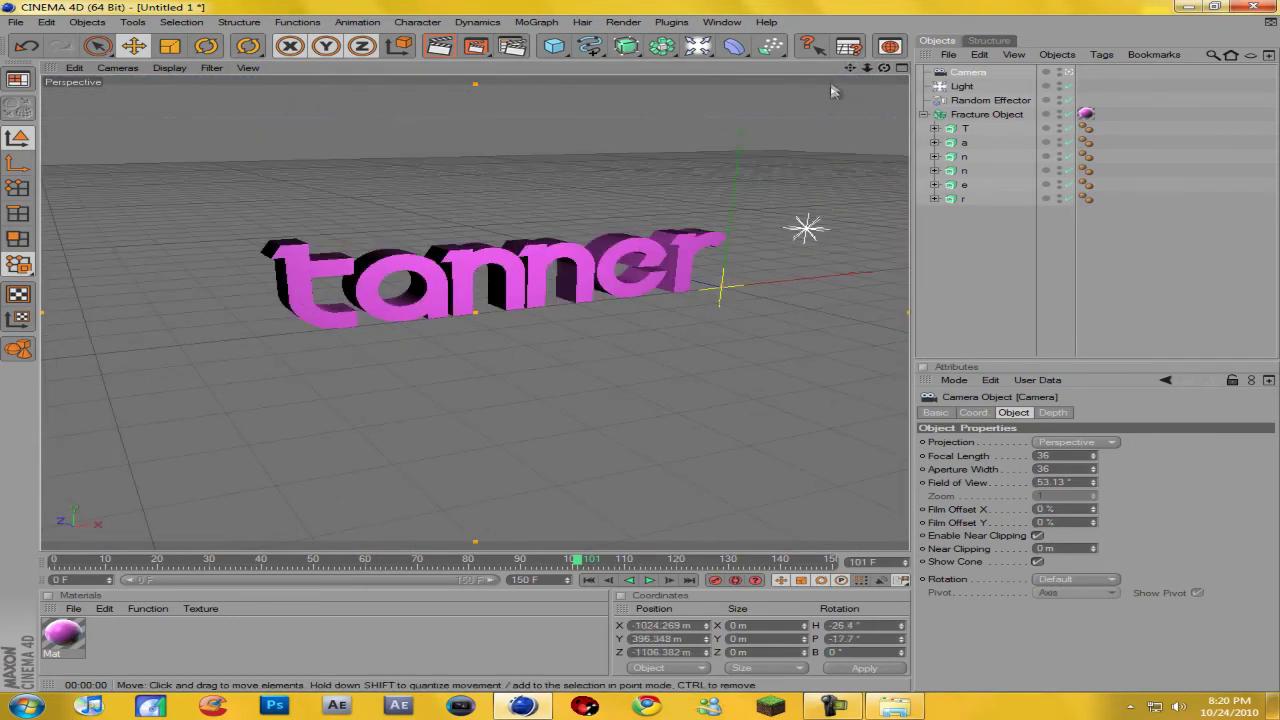
scroll(834, 96, "up", 1)
left_click_drag(849, 70, 641, 348)
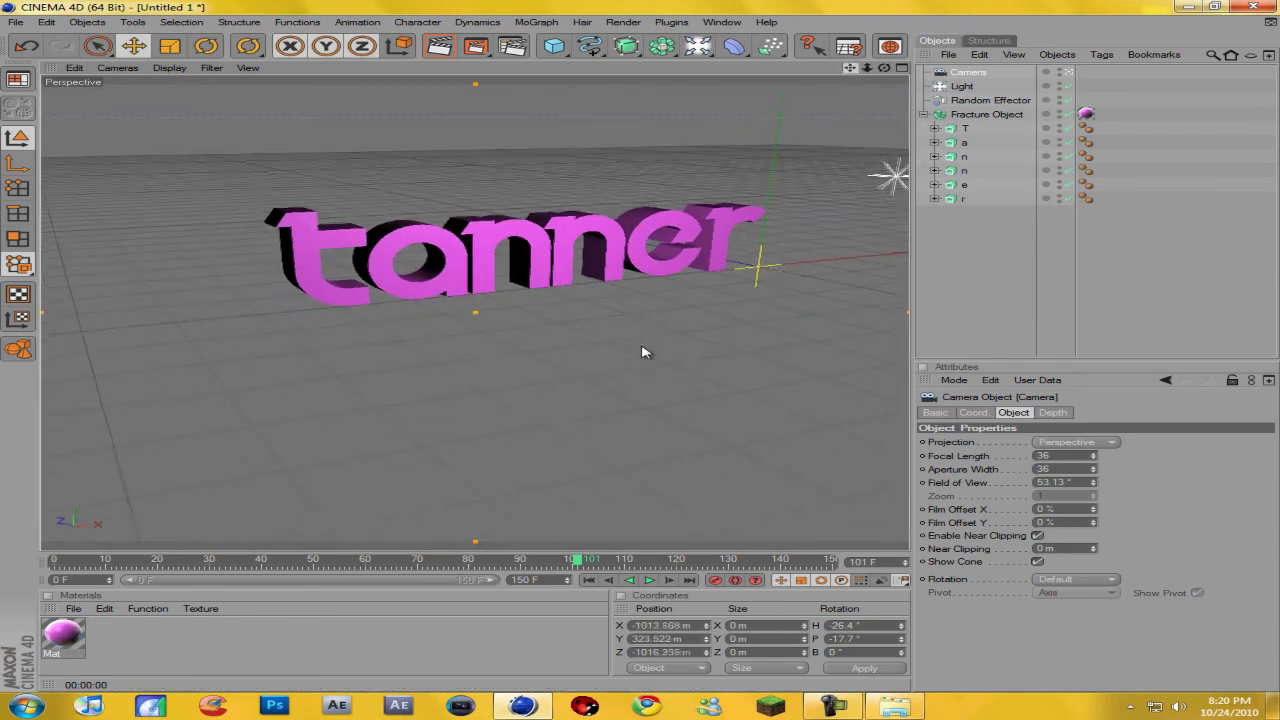
left_click_drag(880, 69, 643, 352)
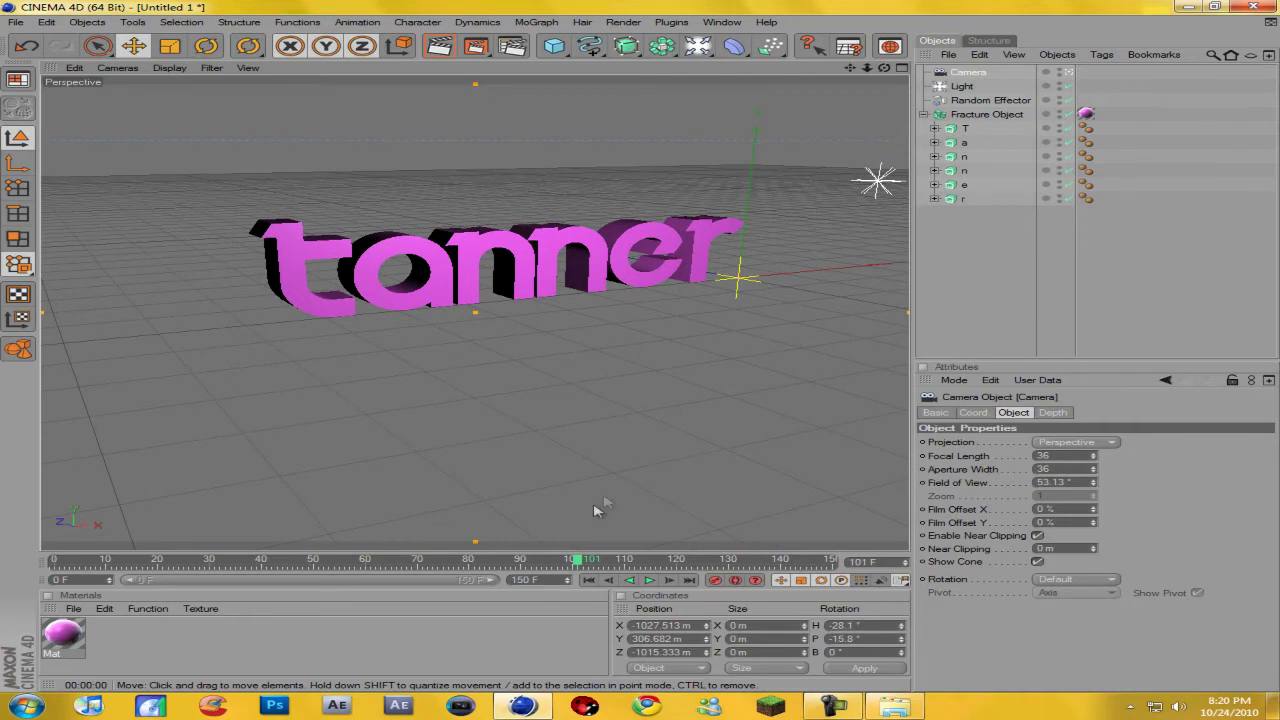
- Scrub the timeline back to frame 0 and forward to frame 100 to preview the letters through the camera
left_click(589, 563)
left_click_drag(572, 562, 8, 580)
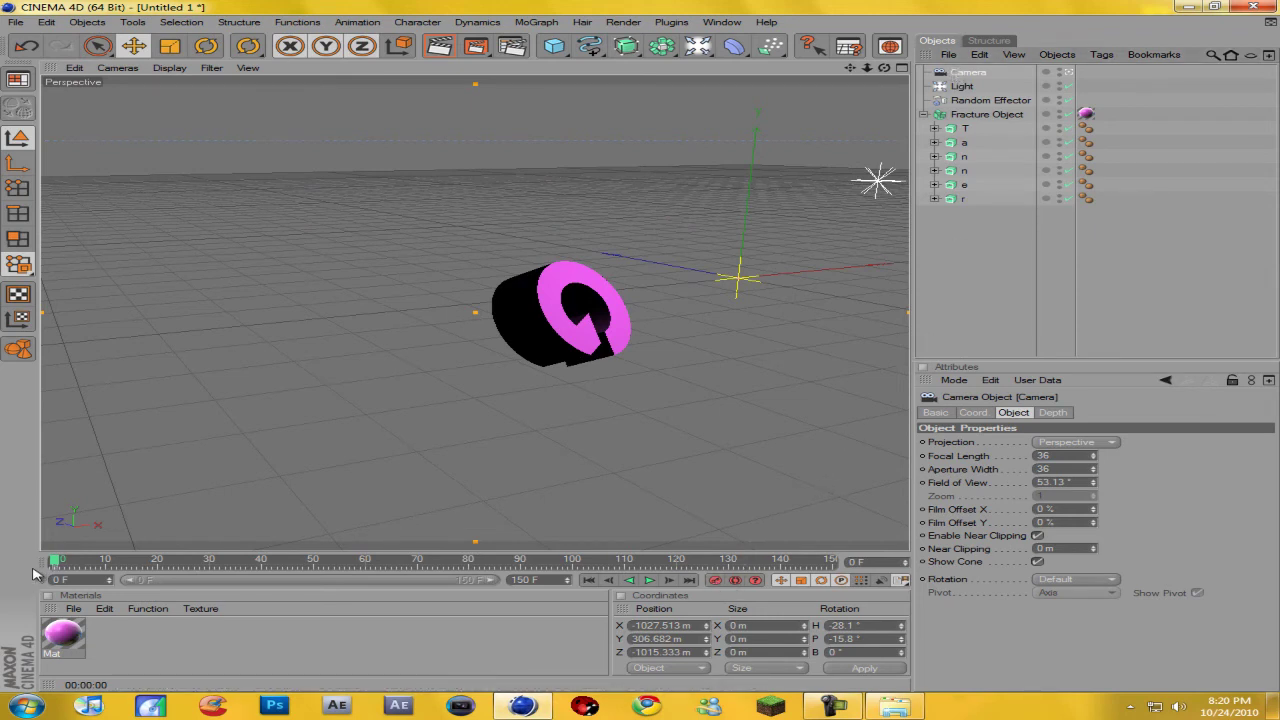
left_click_drag(56, 563, 578, 564)
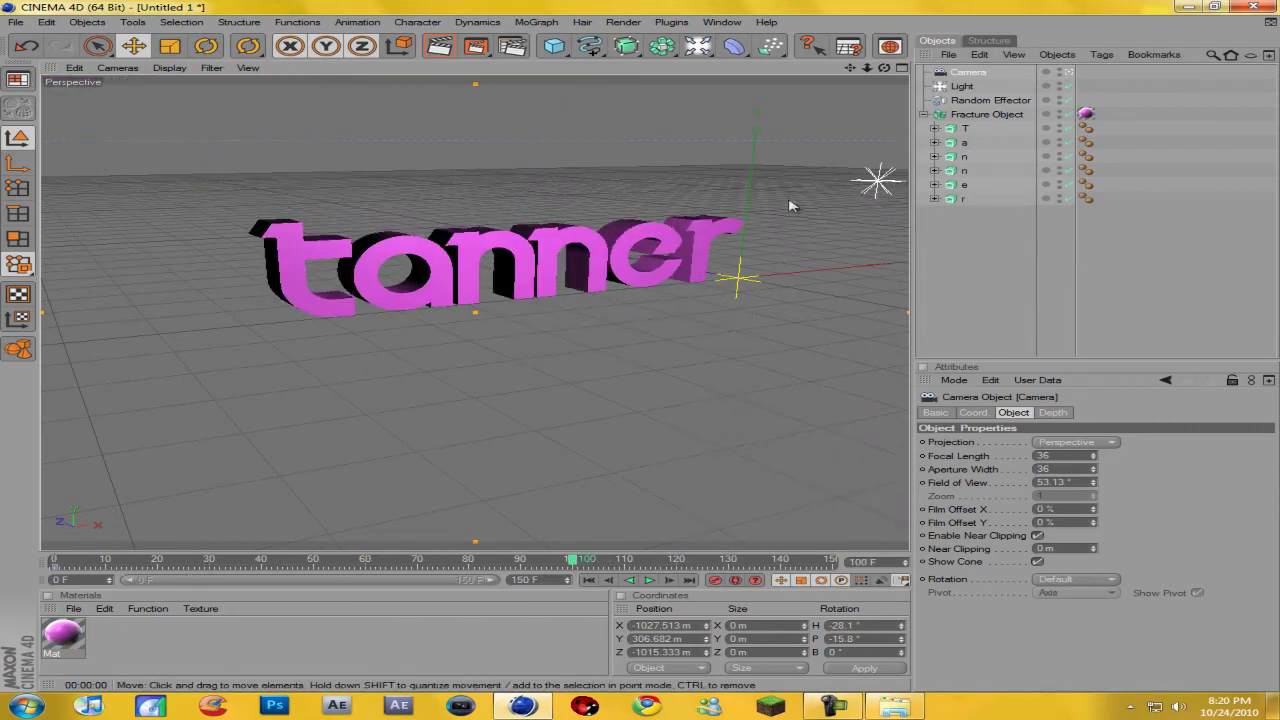
- Reframe the text with the camera at about X -21, Y 397, Z -1178 m, heading 14.9° and pitch -14.2°
left_click_drag(850, 69, 636, 350)
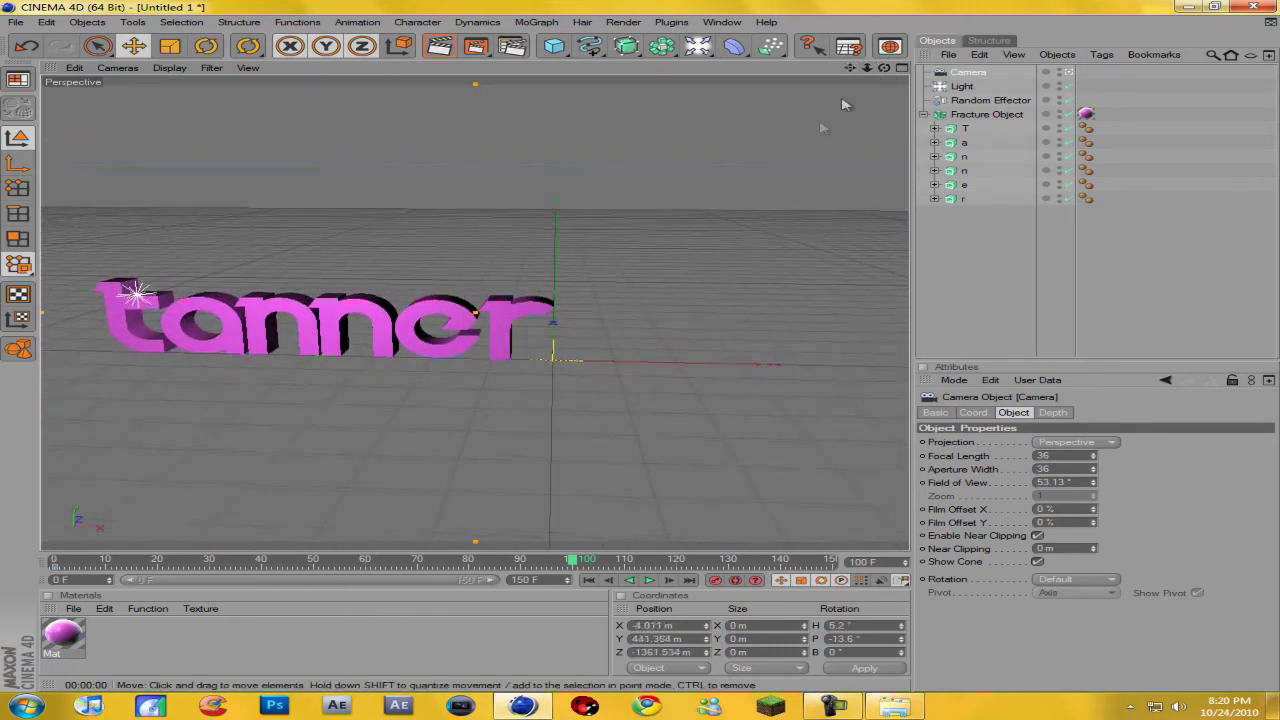
scroll(862, 114, "up", 3)
left_click_drag(884, 67, 643, 352)
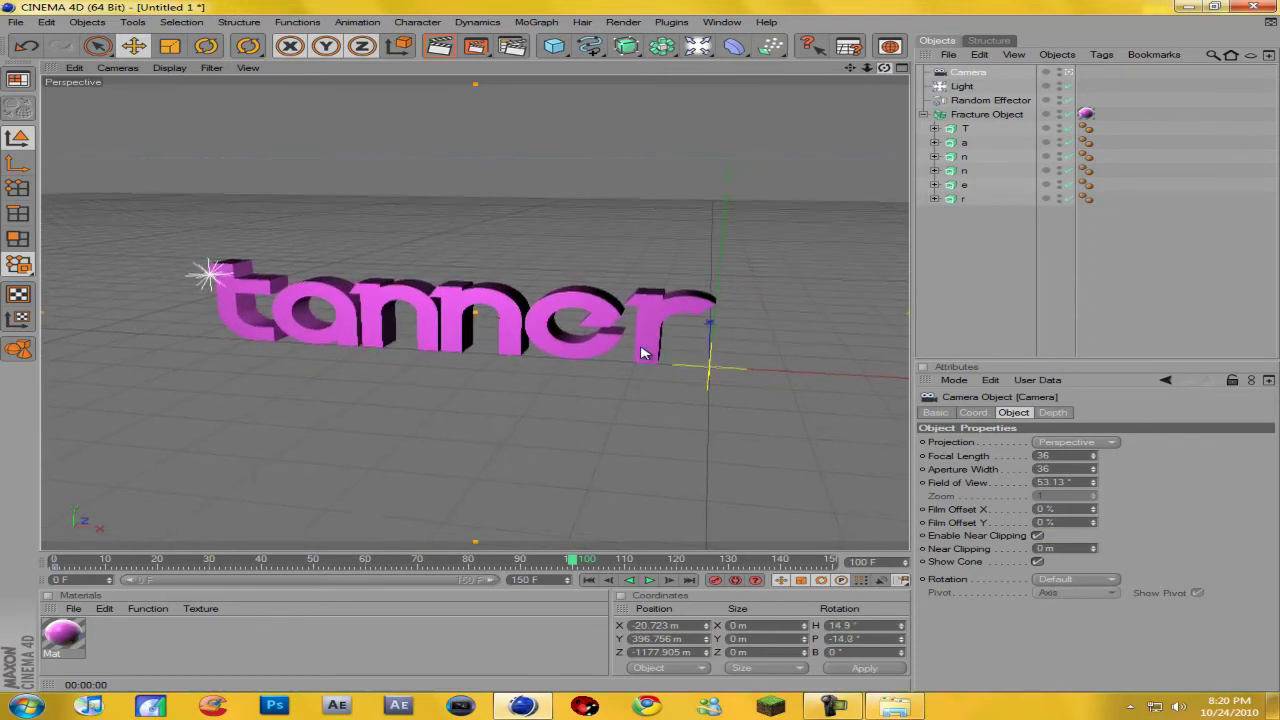
- Record a keyframe for the camera at frame 100, and scrub the timeline to frame 150 and back to frame 99
left_click(717, 585)
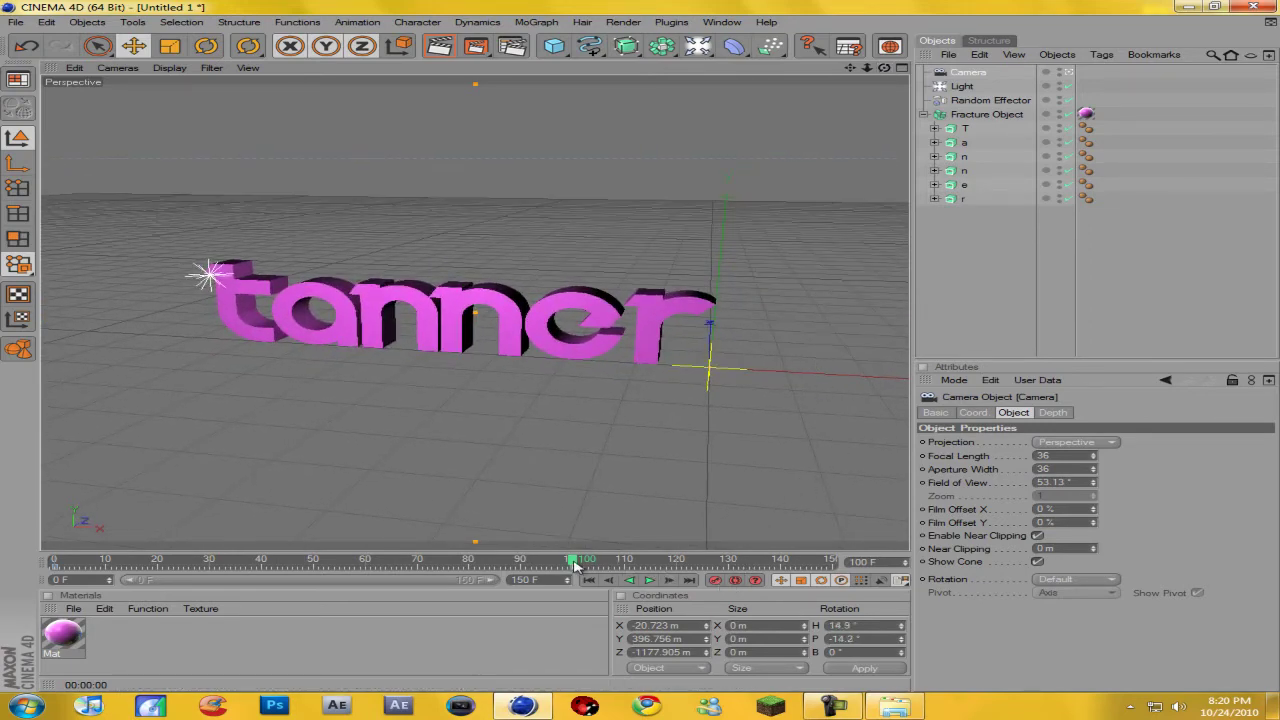
left_click_drag(576, 562, 832, 562)
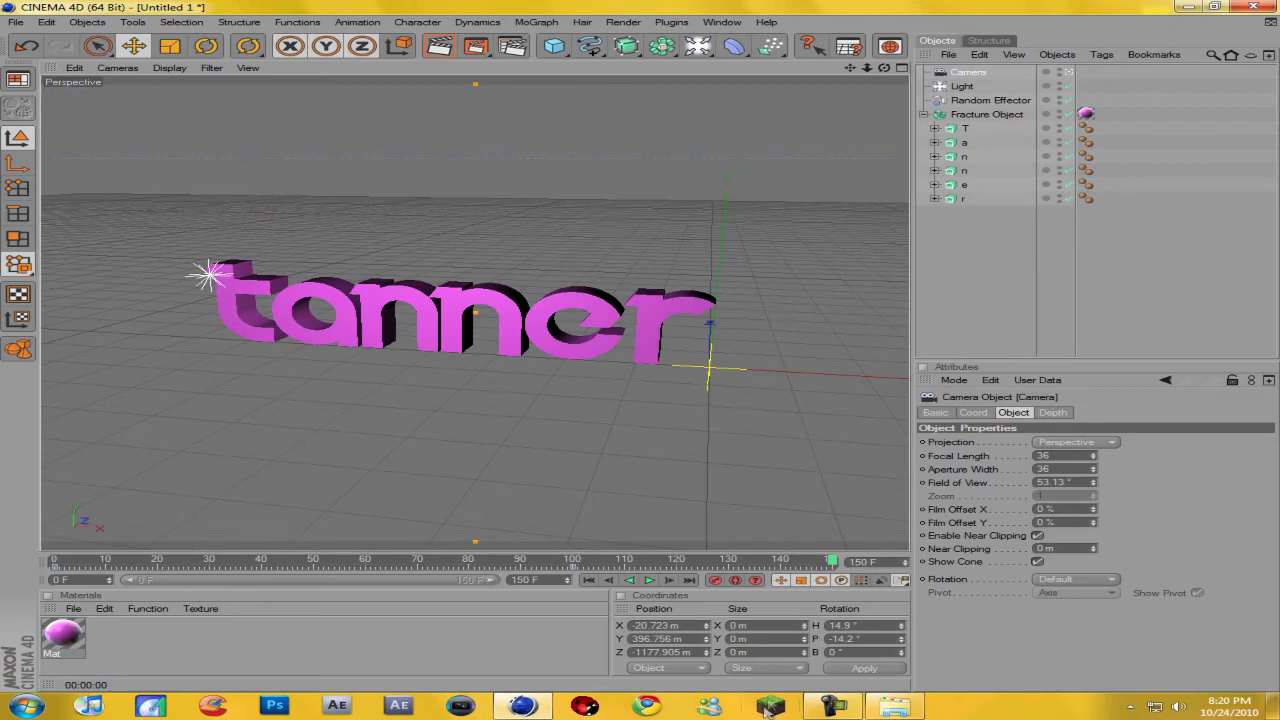
left_click(829, 706)
left_click(829, 706)
left_click_drag(829, 565, 575, 562)
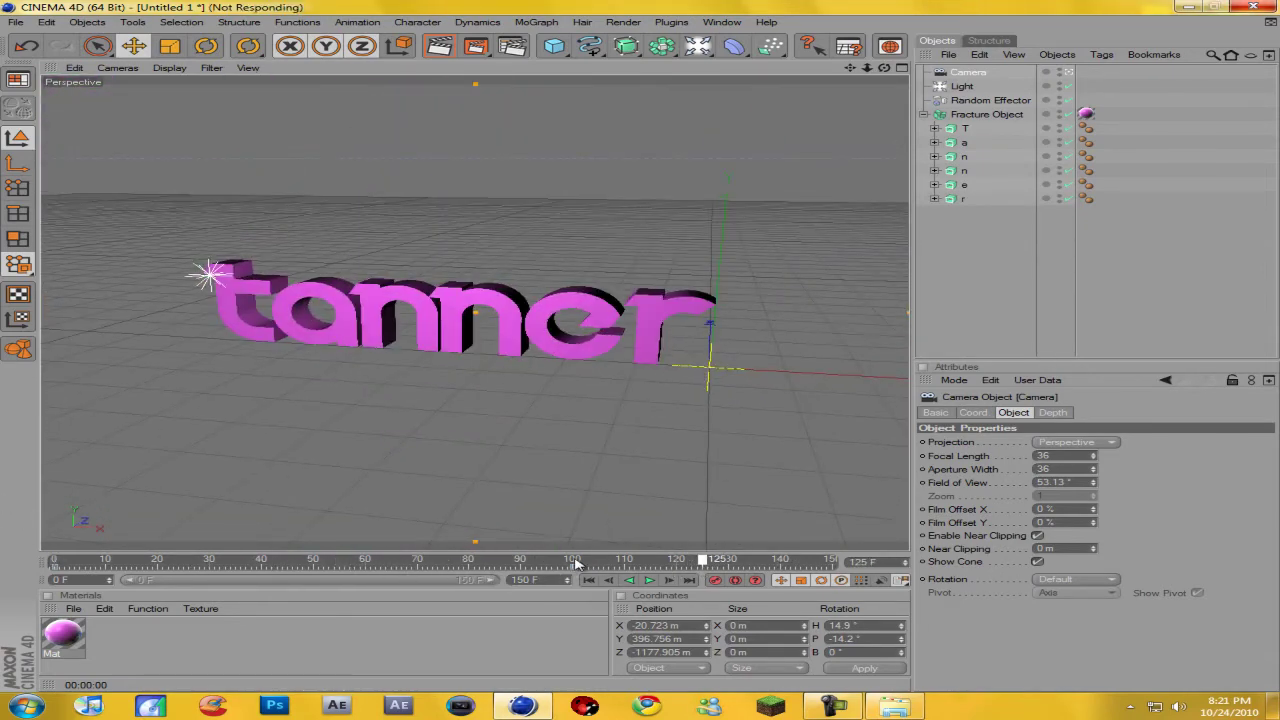
- In the render settings, set antialiasing to Best and the filter to Animation
left_click(513, 47)
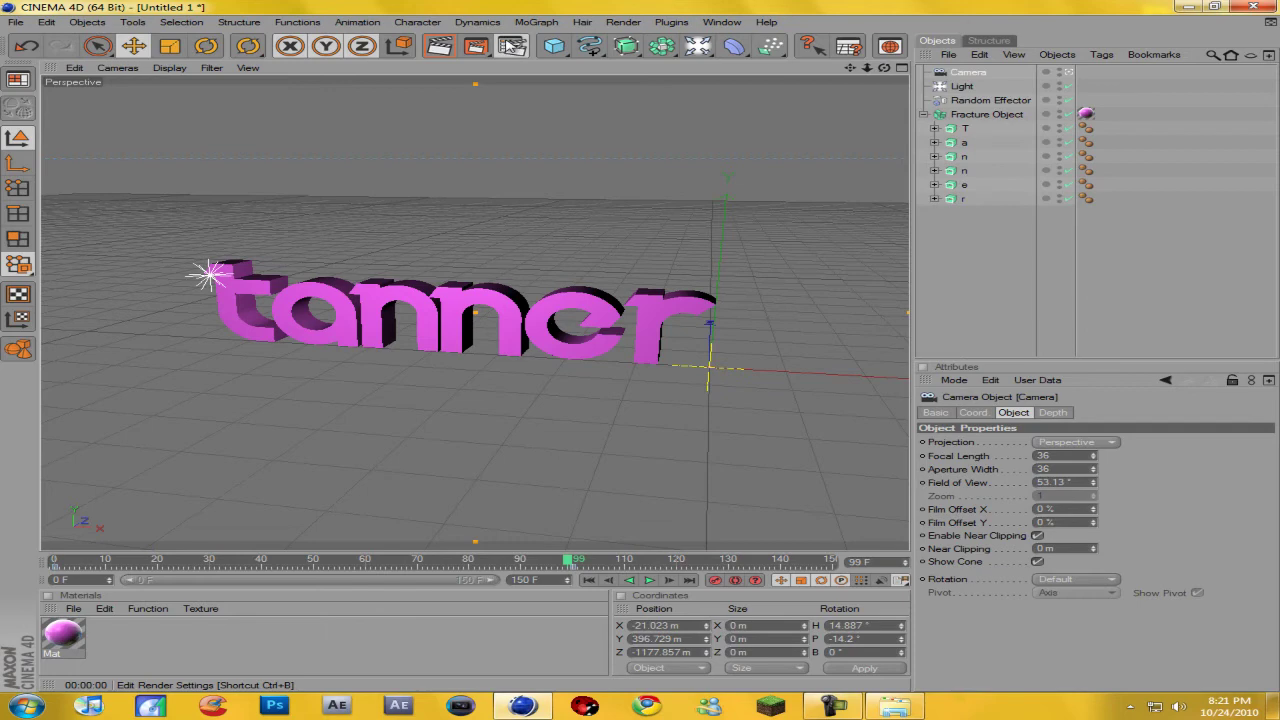
left_click(510, 46)
left_click_drag(491, 18, 480, 139)
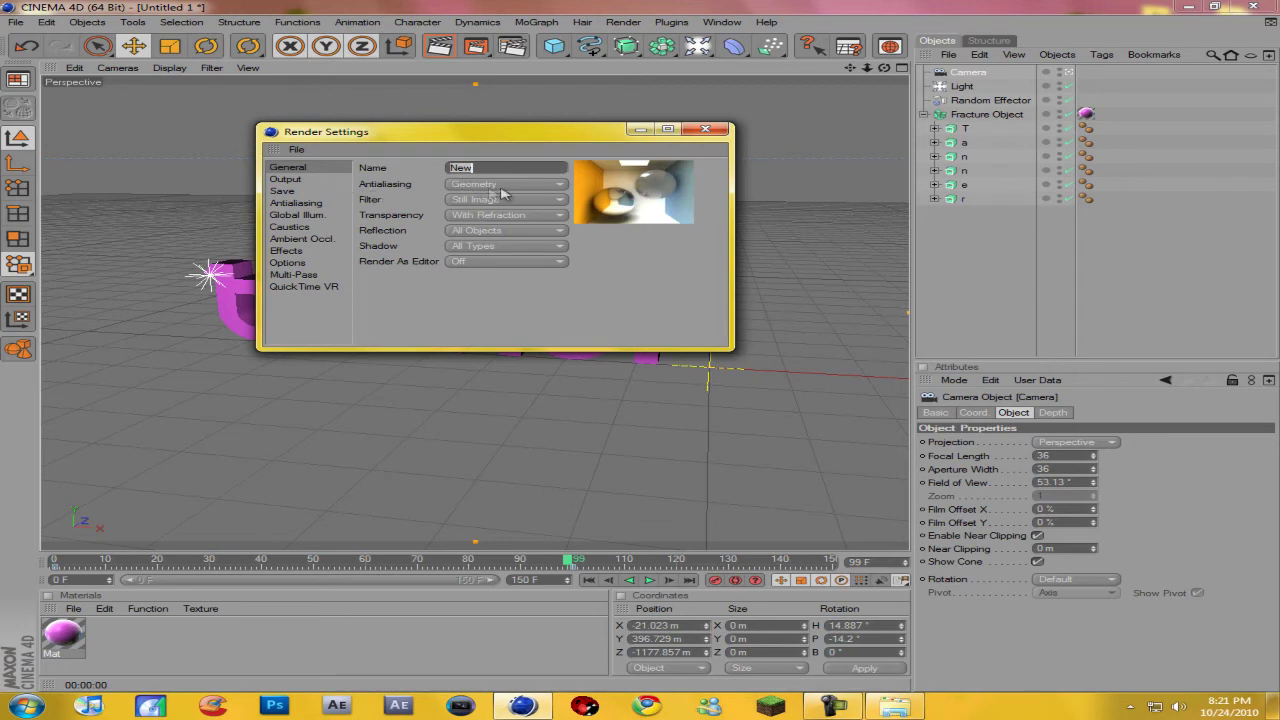
left_click(377, 187)
left_click_drag(356, 136, 427, 152)
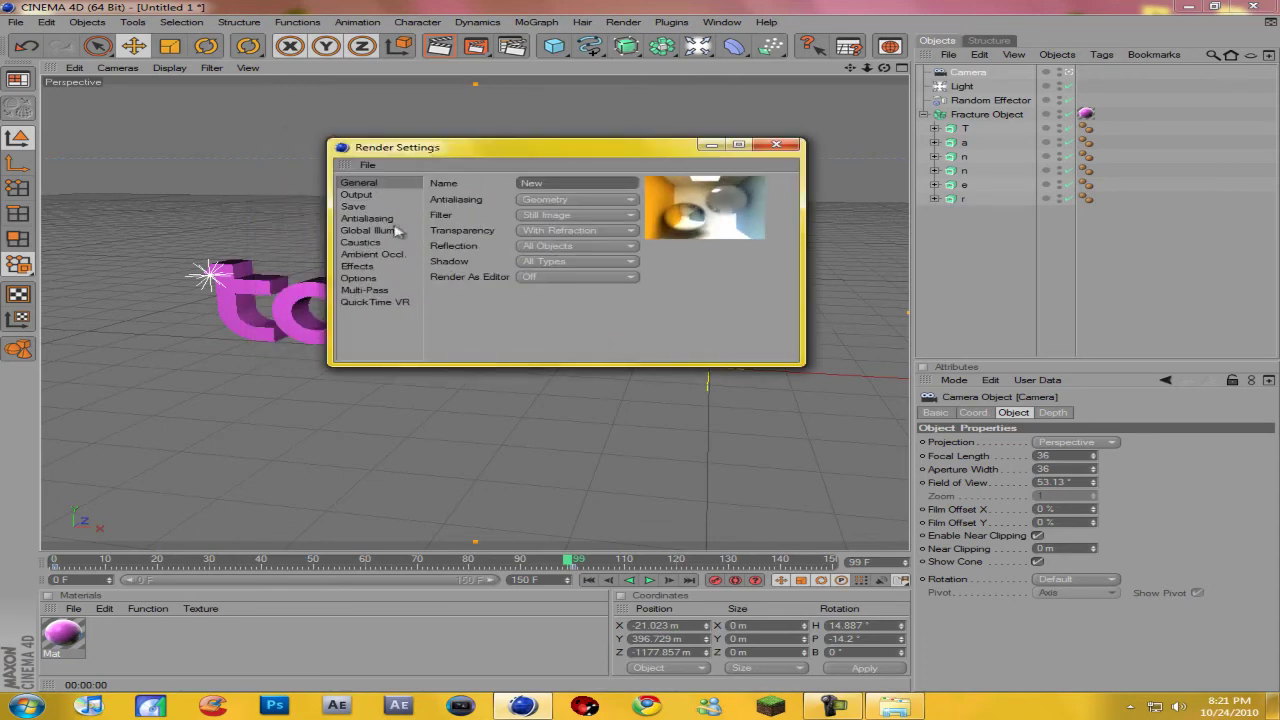
left_click(366, 219)
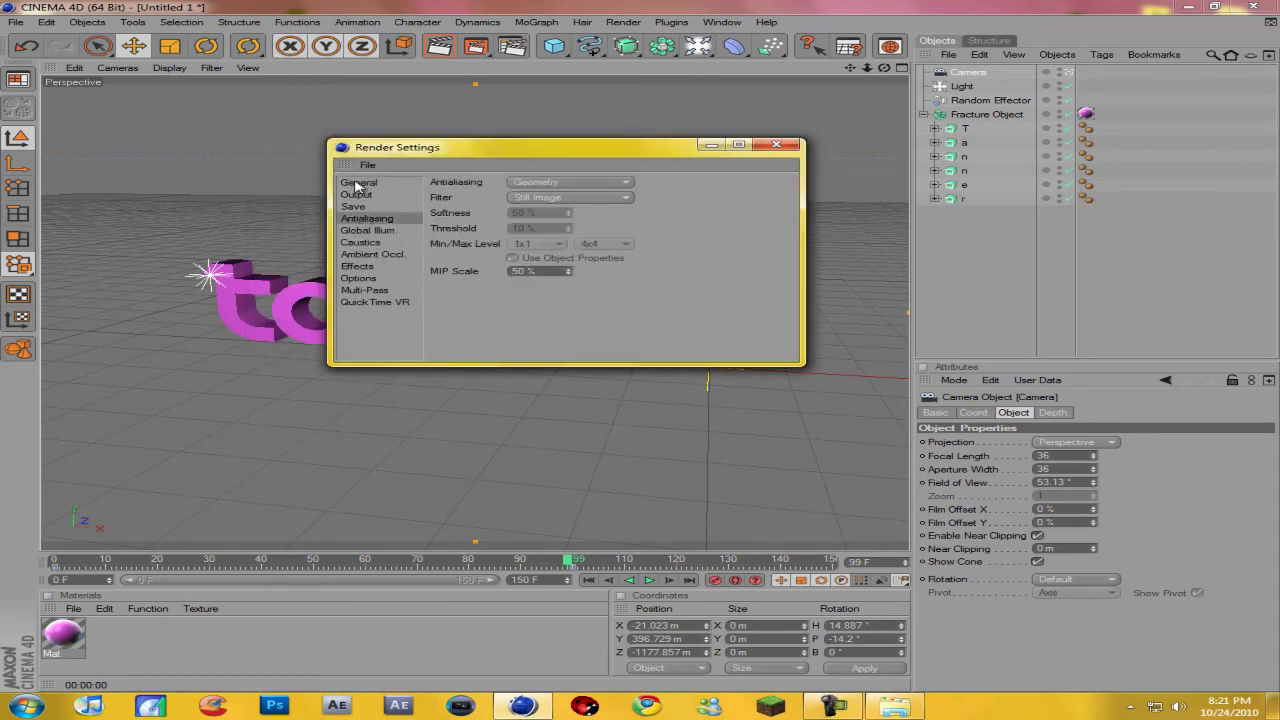
left_click(357, 184)
left_click(548, 200)
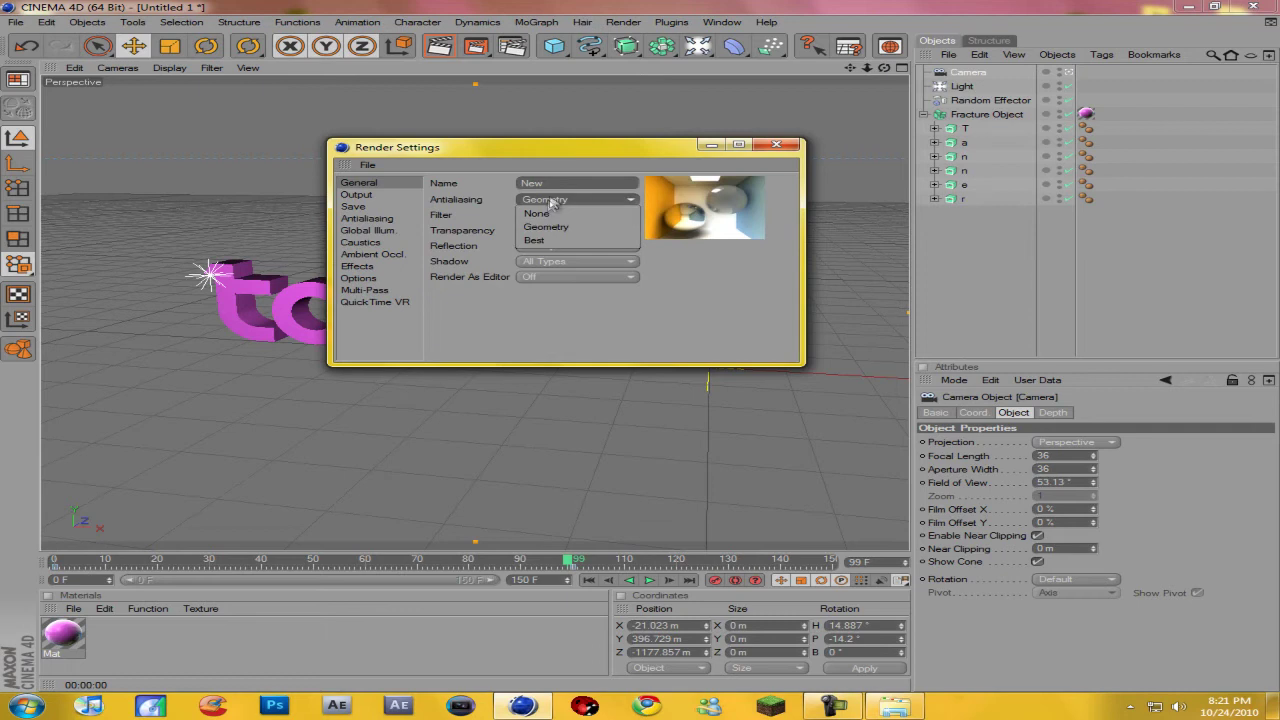
left_click(551, 240)
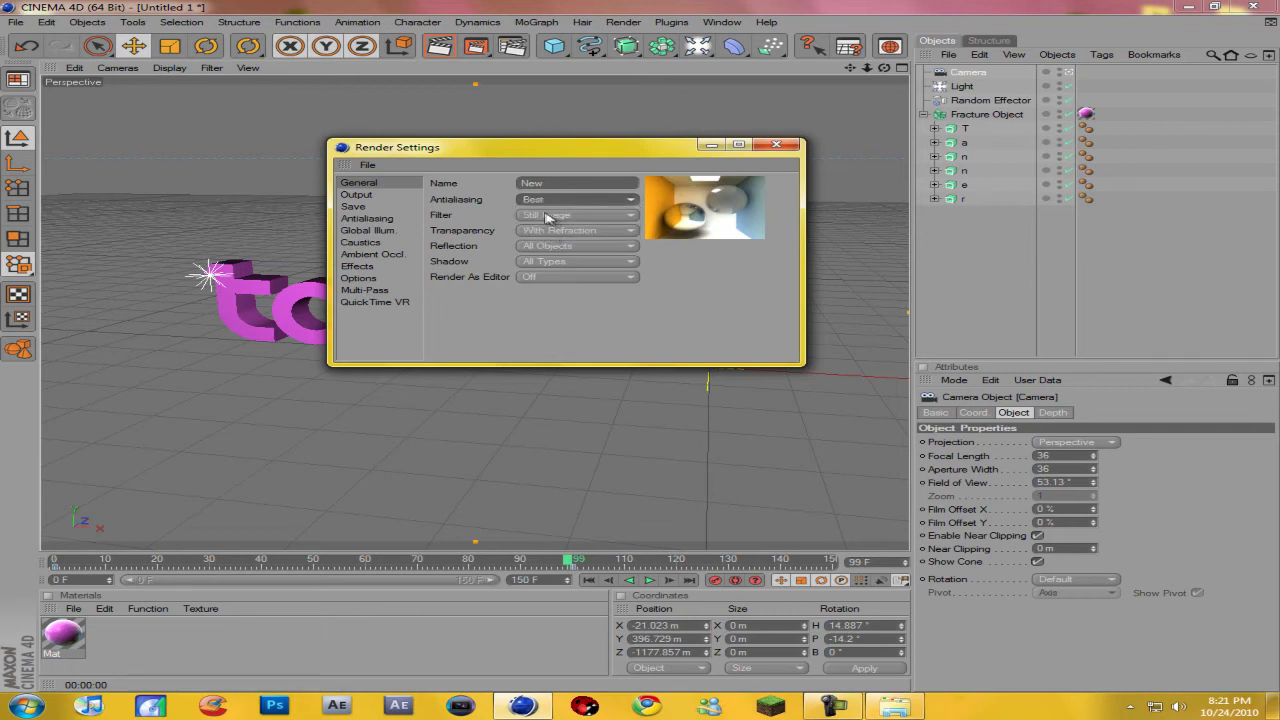
left_click(545, 216)
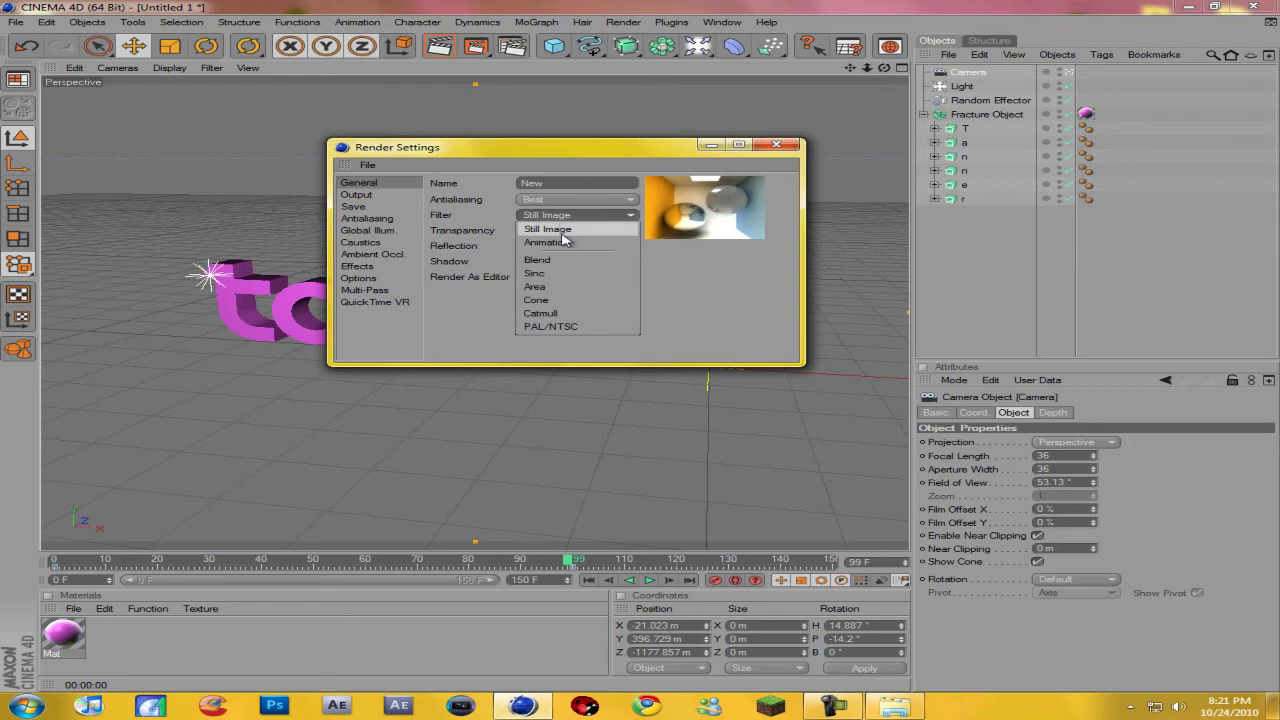
left_click(557, 243)
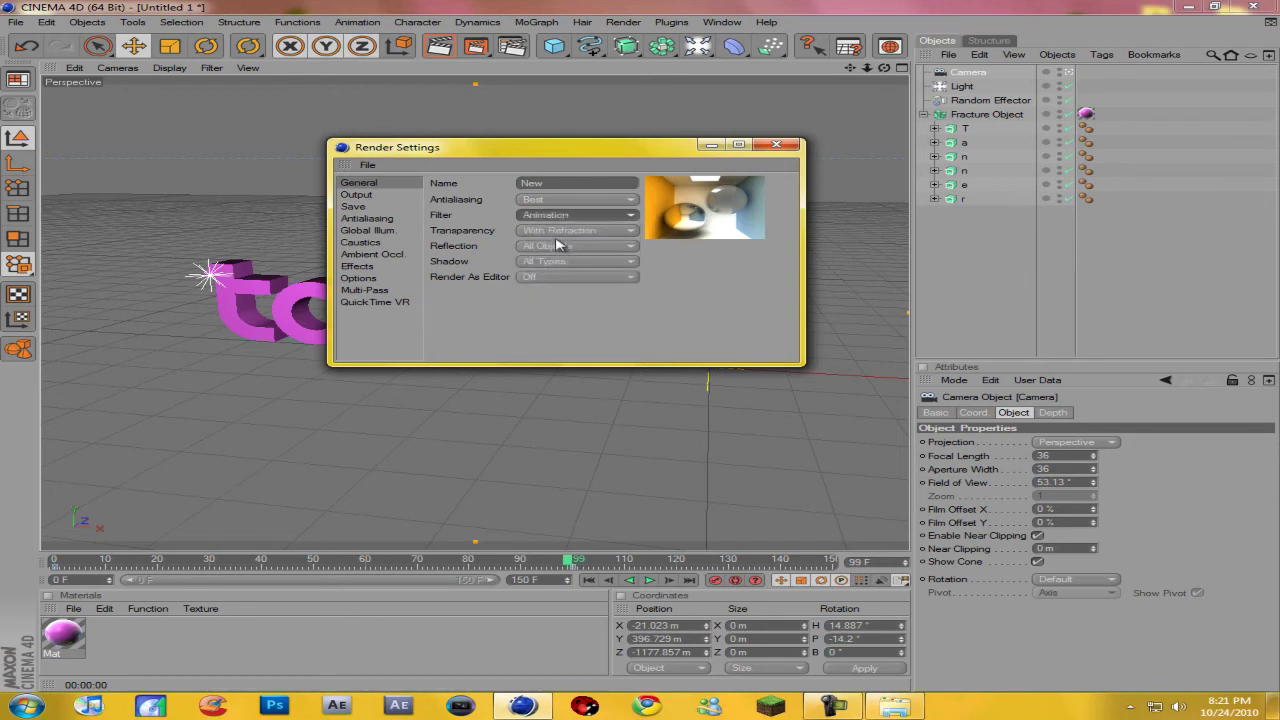
- Set the render output to 1280 x 720 with all frames, and scrub the timeline to frame 142
left_click(356, 195)
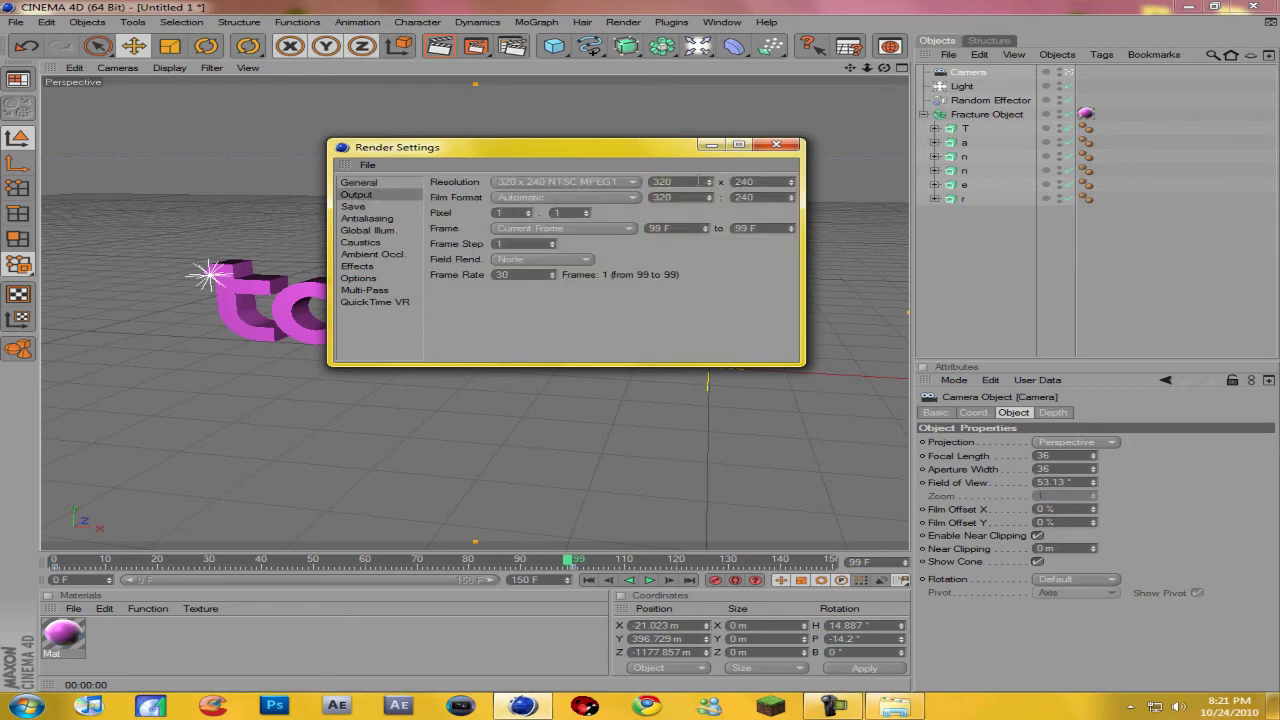
type("1280")
key("Tab")
type("720")
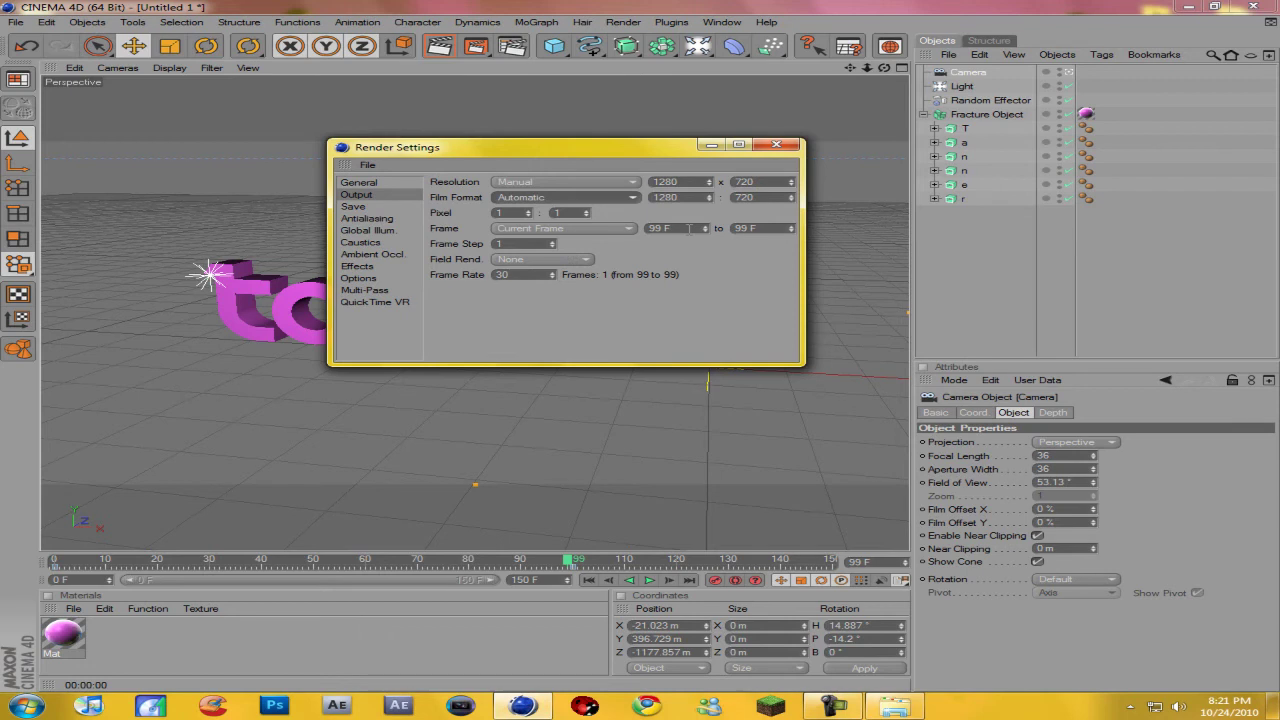
left_click(505, 233)
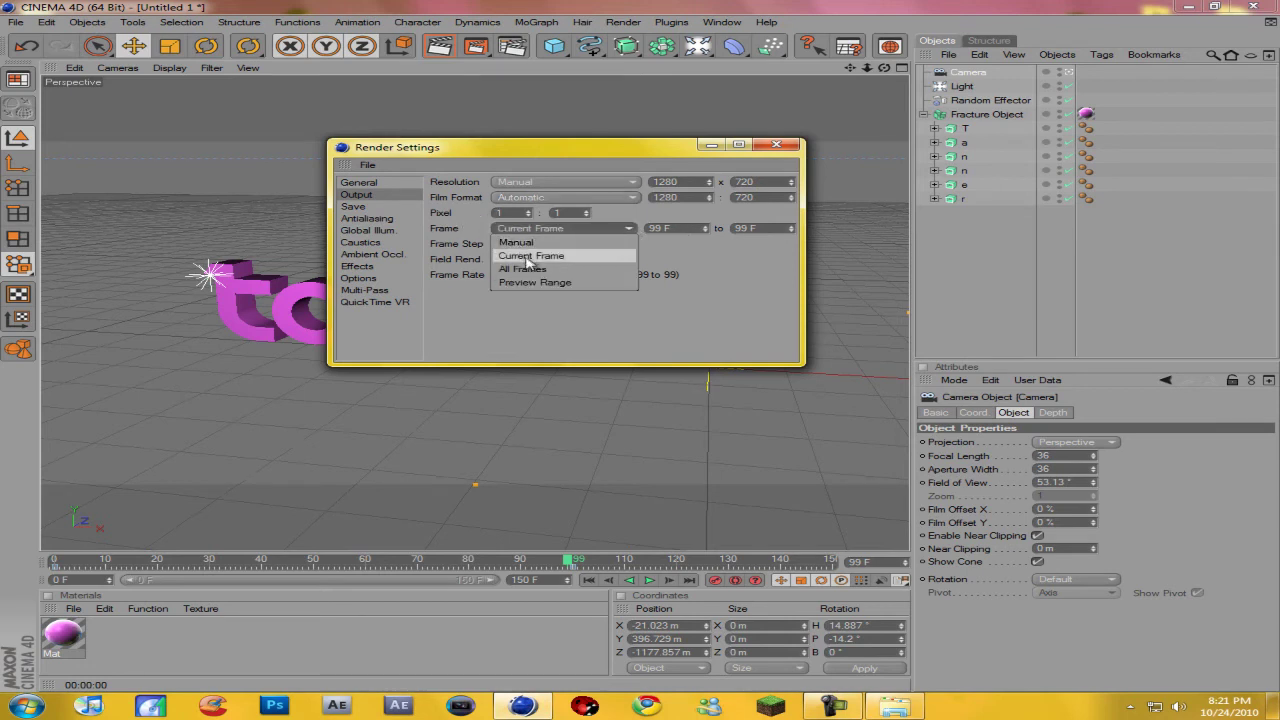
left_click(530, 269)
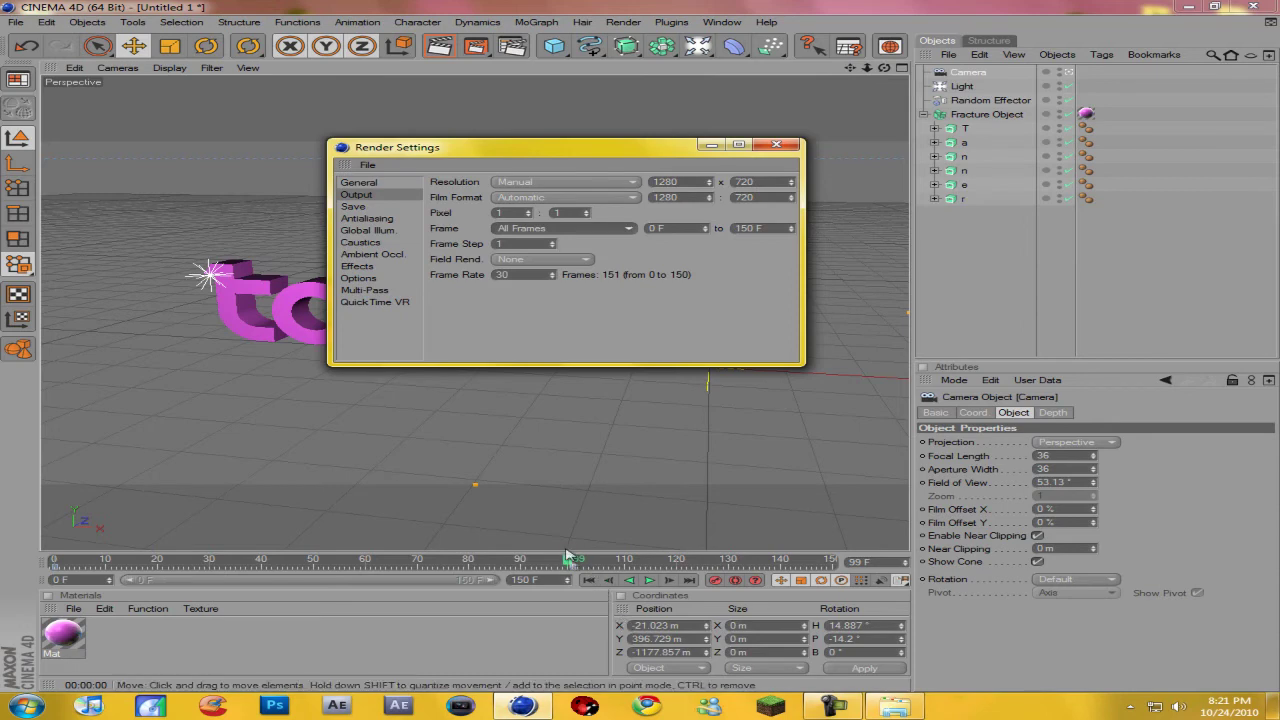
left_click(535, 557)
left_click_drag(535, 557, 802, 583)
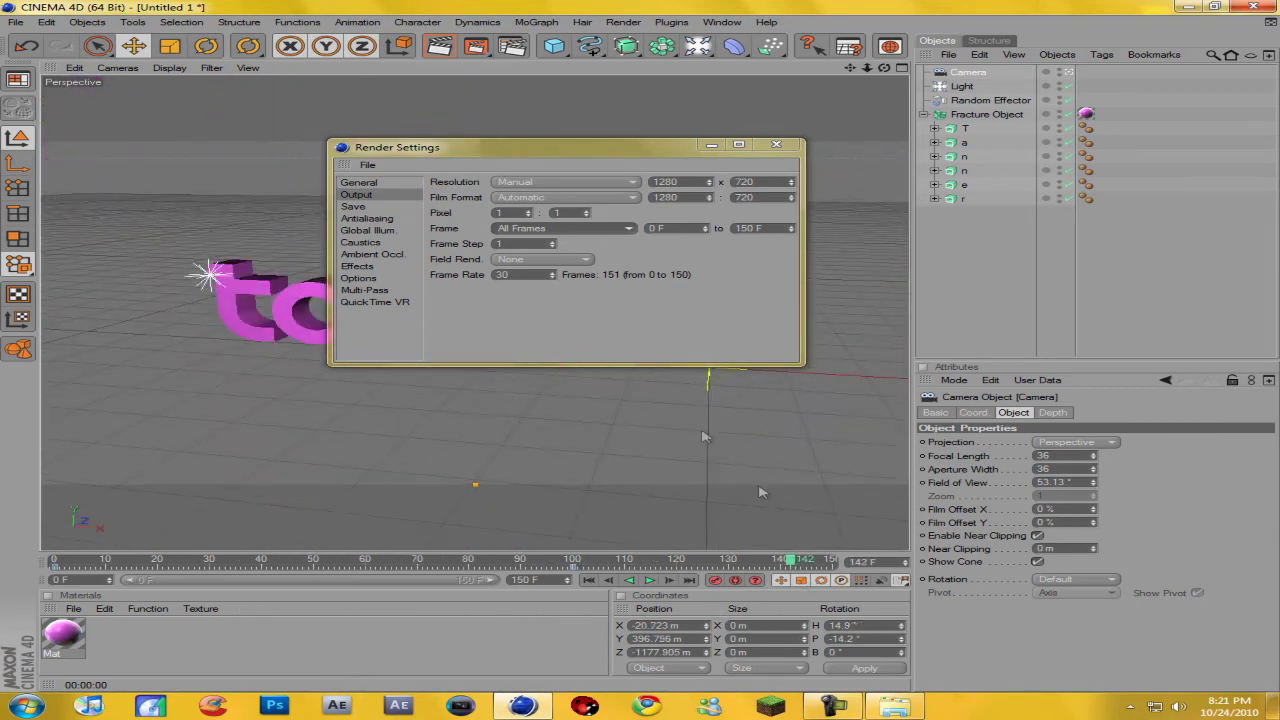
- Set the render's save format to JPEG and enable its alpha channel
left_click(353, 206)
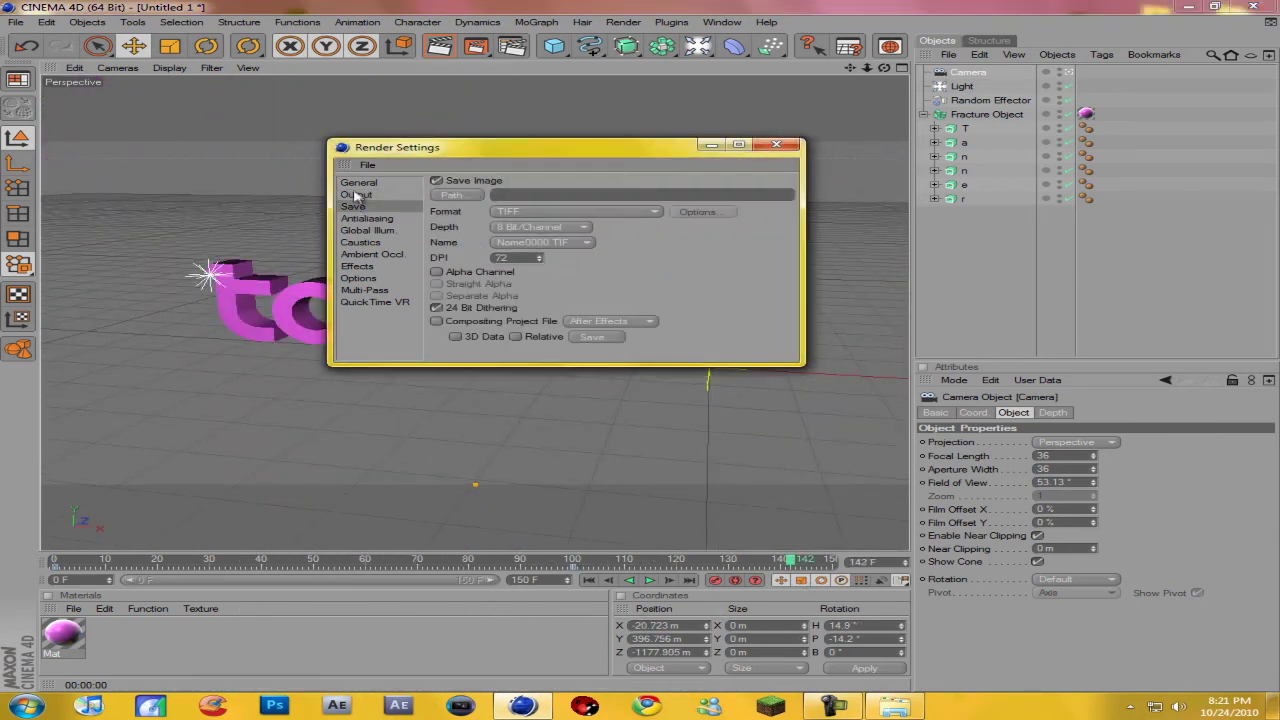
left_click(516, 214)
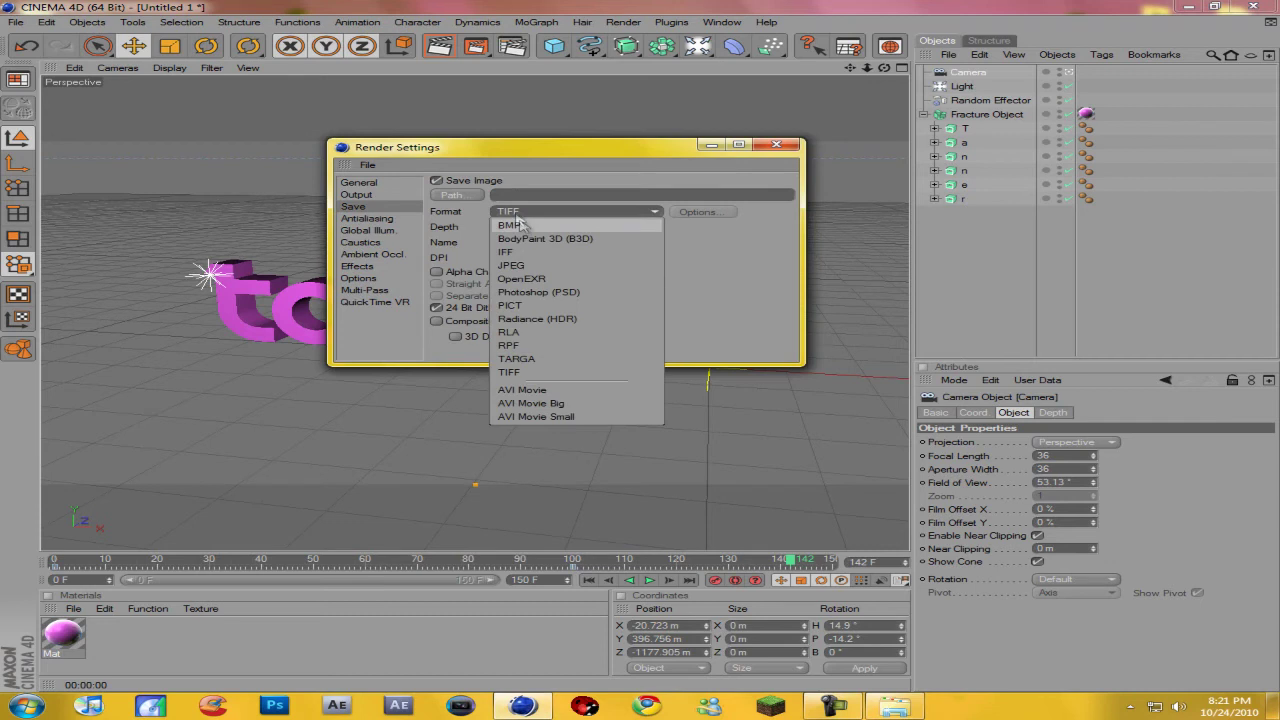
left_click(514, 266)
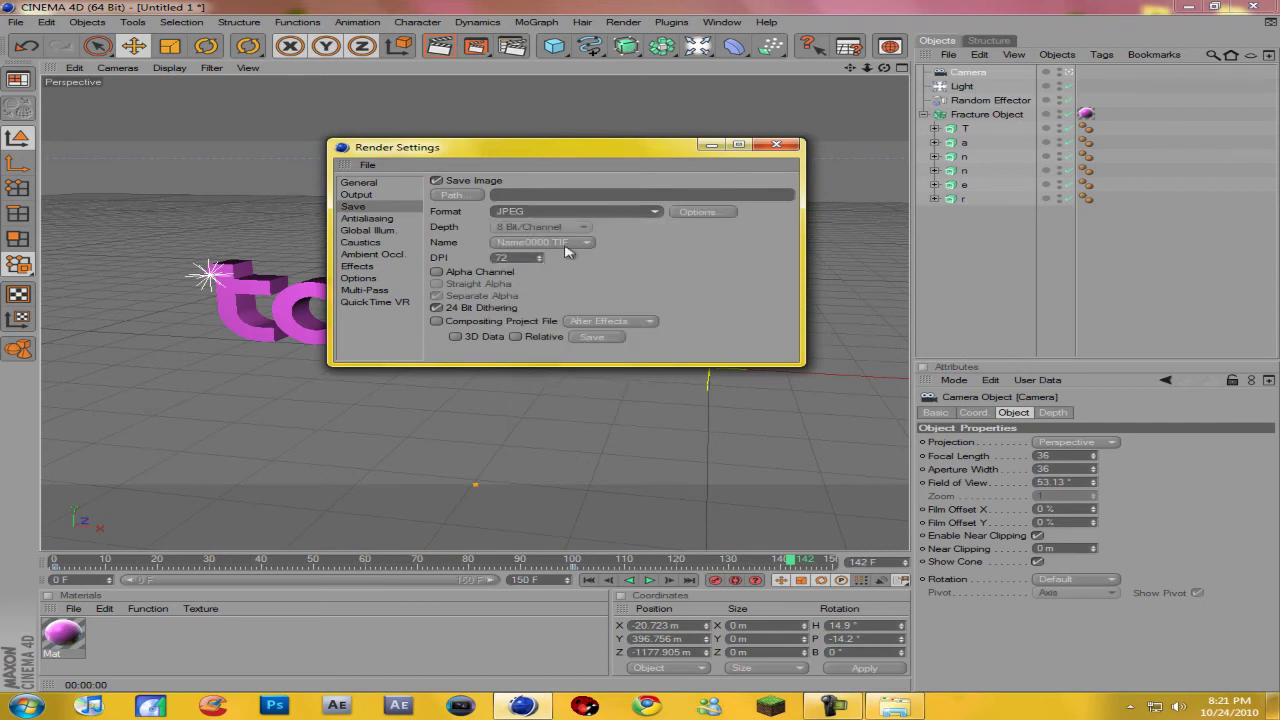
left_click(437, 272)
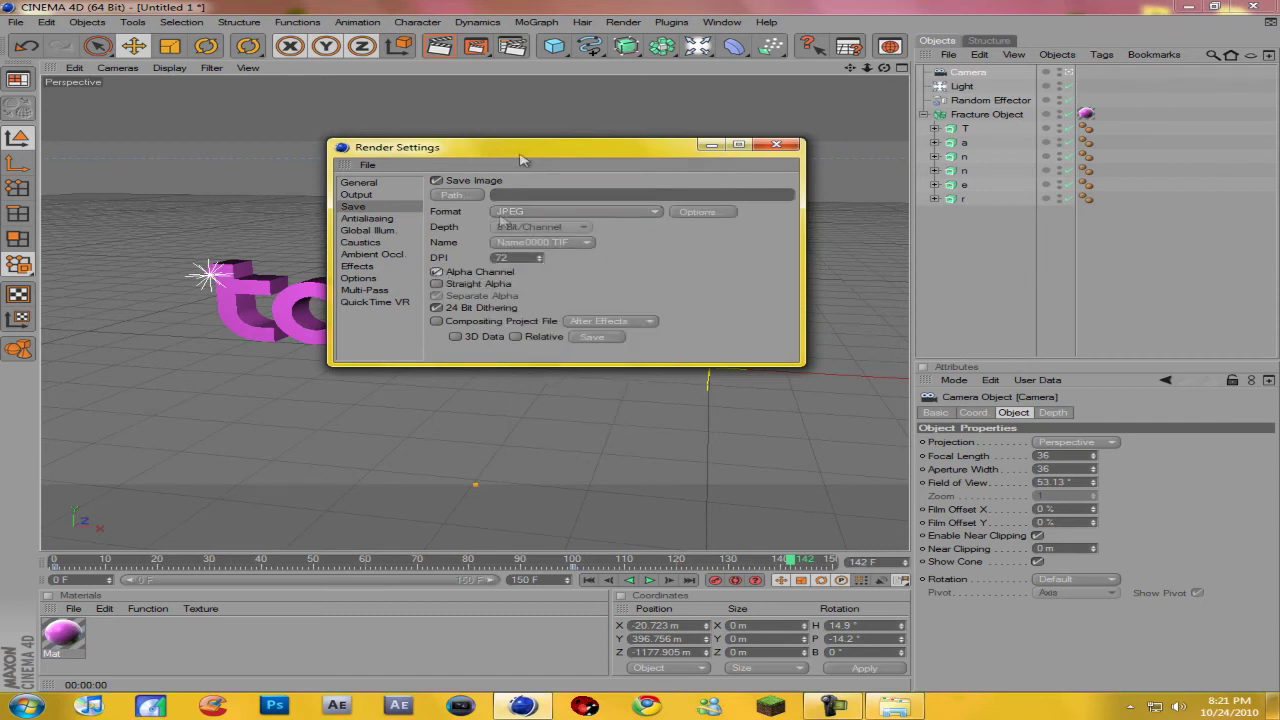
- Set the render save path to a file named Intro in the desktop's Cinema\Animation folder
left_click(472, 196)
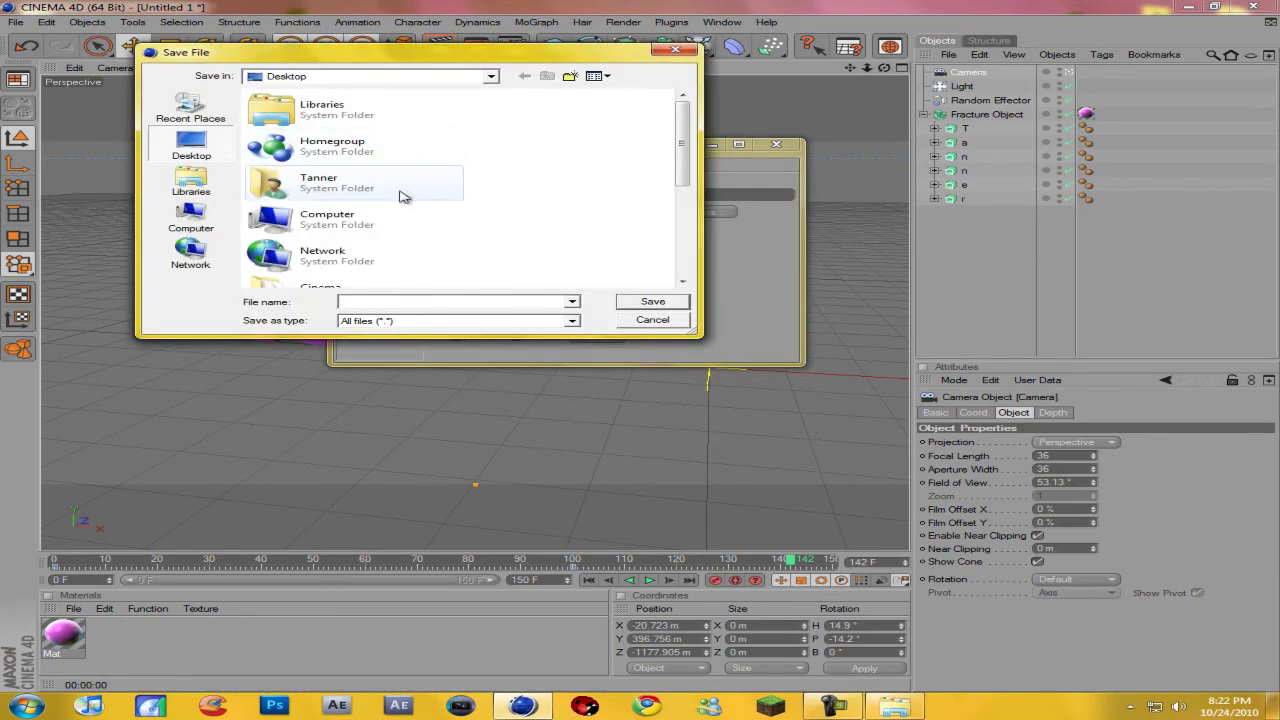
mouse_move(685, 140)
left_mouse_down()
mouse_move(683, 255)
mouse_move(681, 163)
left_mouse_up()
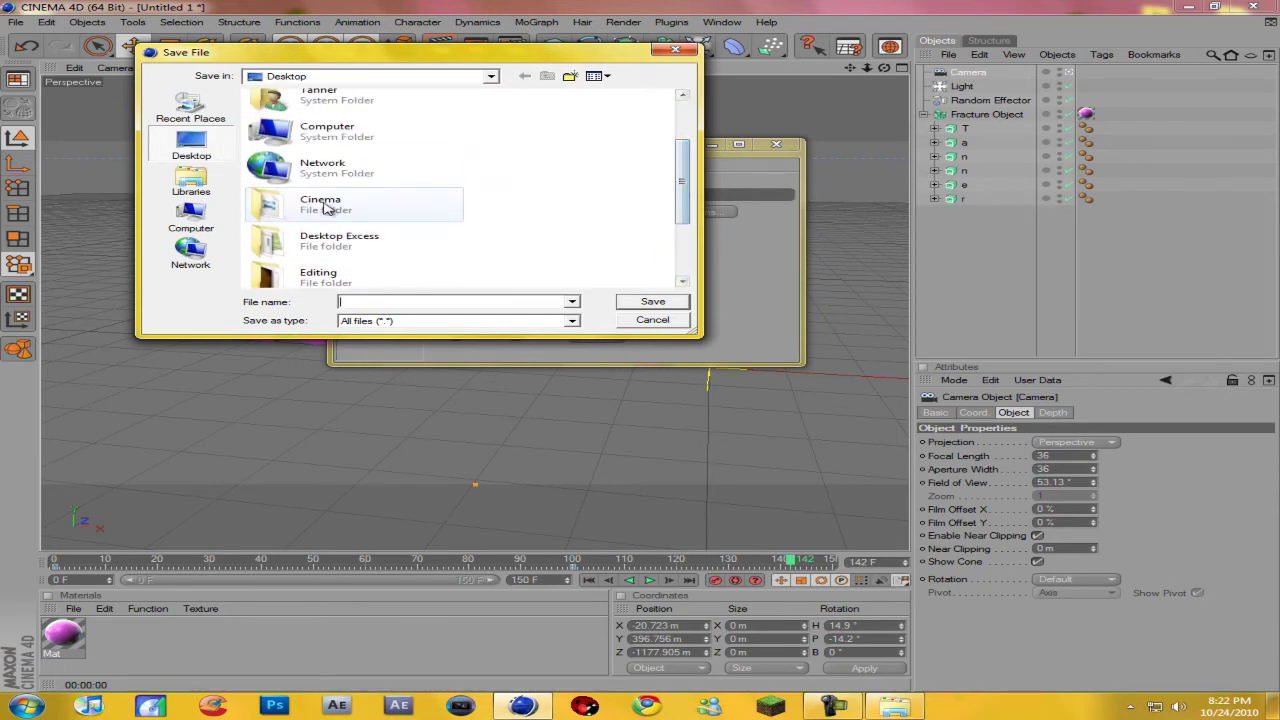
double_click(329, 205)
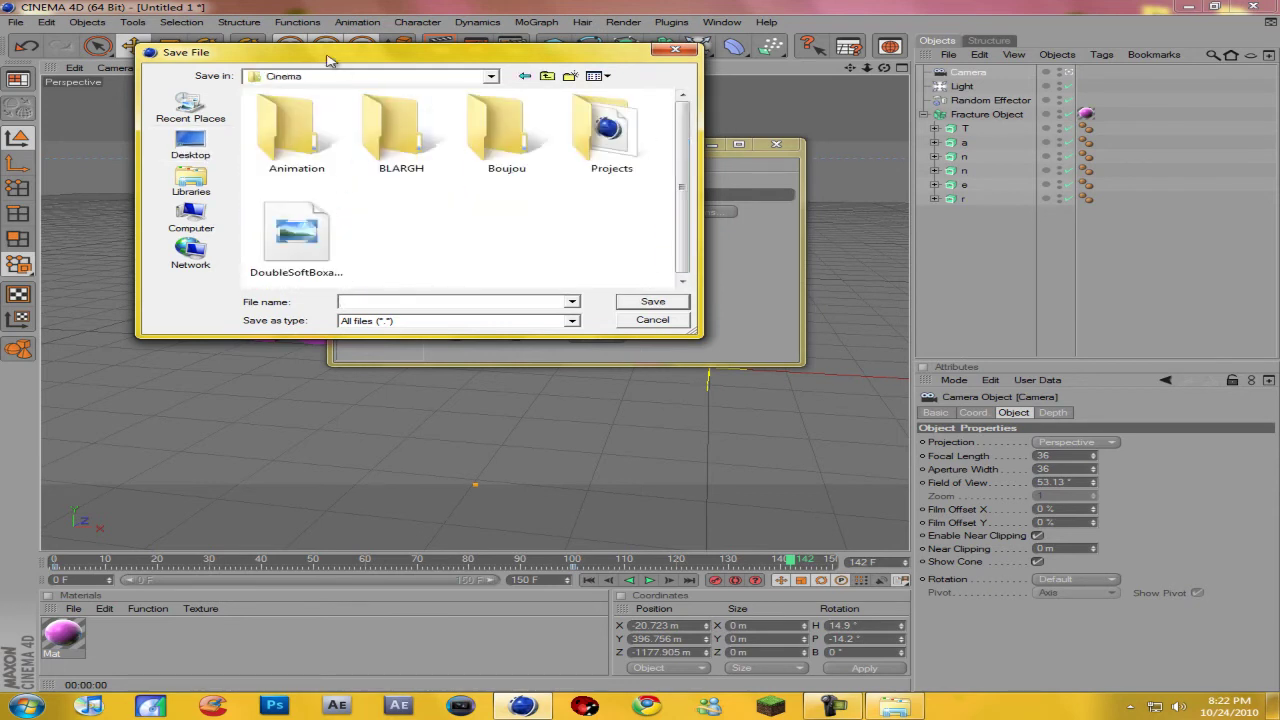
double_click(307, 146)
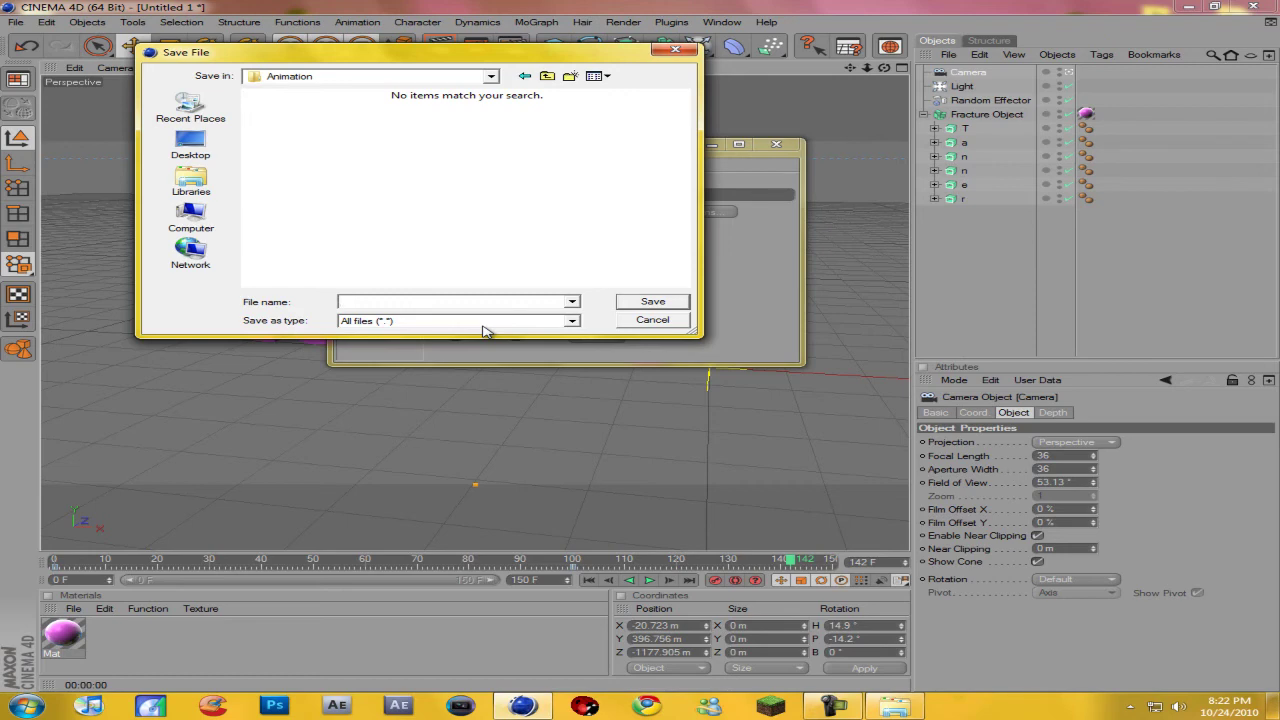
key("Return")
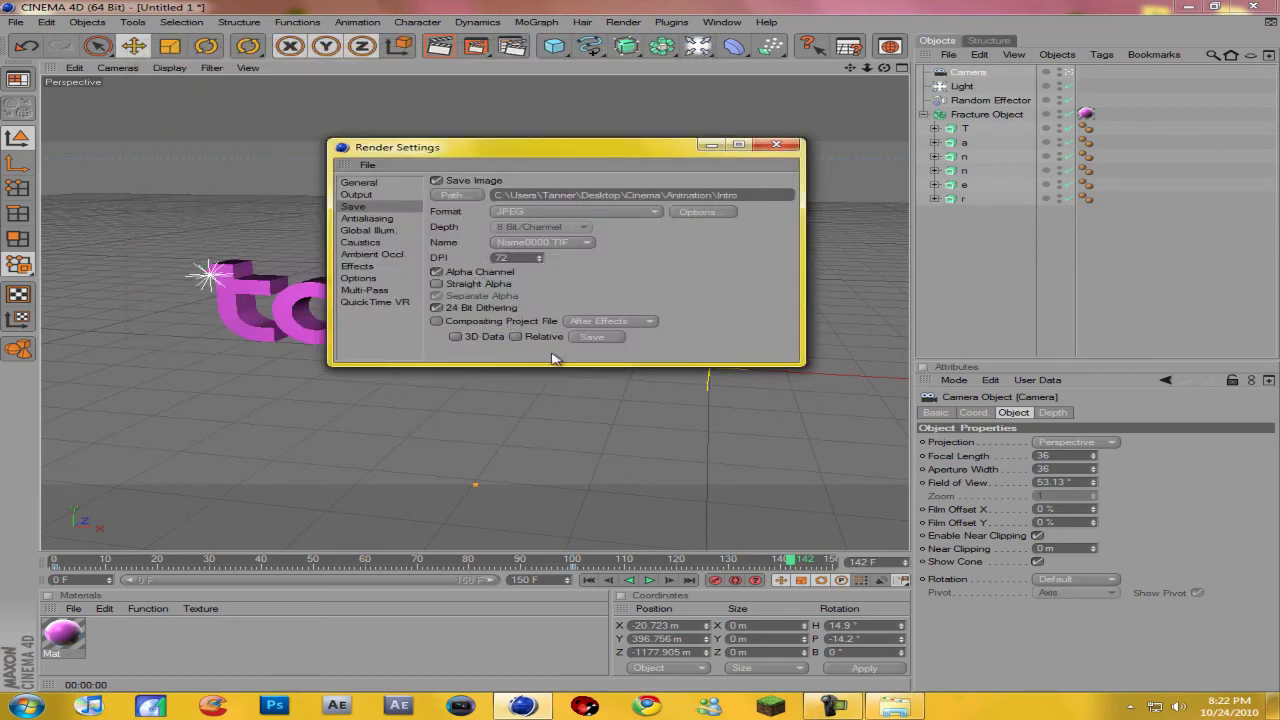
- Review the antialiasing, global illumination, caustics and ambient occlusion render settings, and close the settings window
left_click(366, 218)
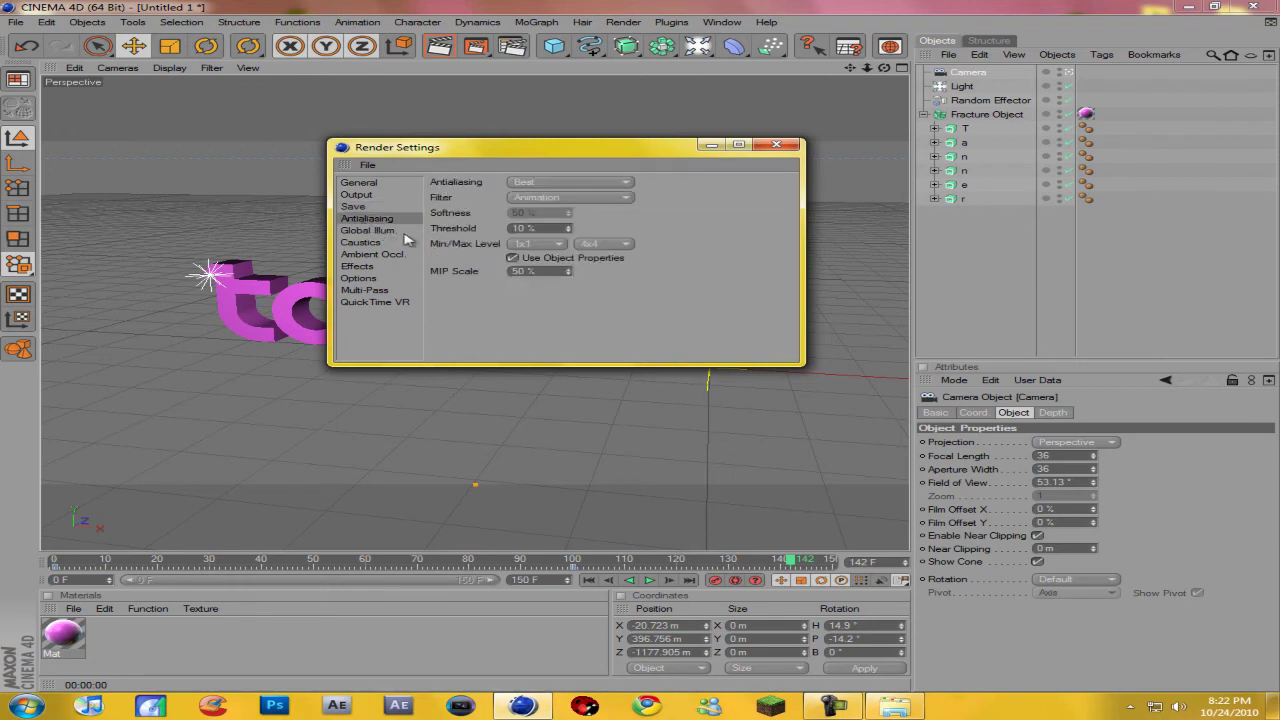
left_click(382, 231)
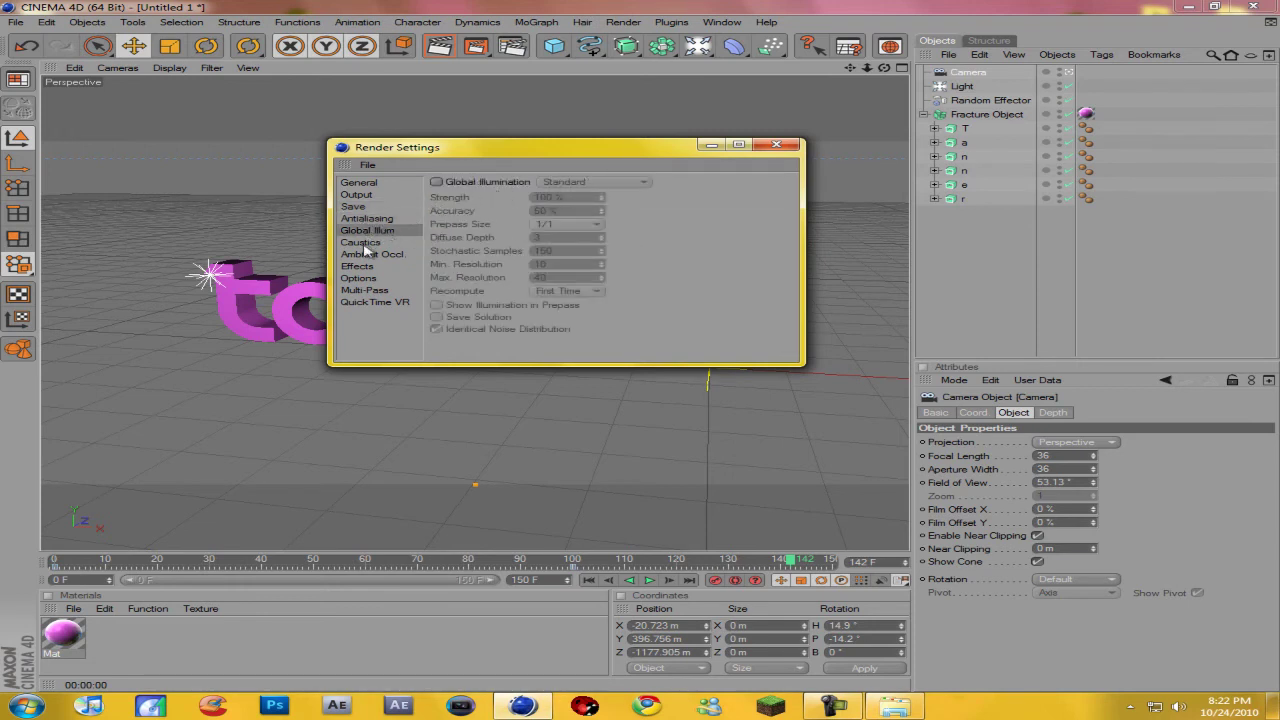
left_click(368, 243)
left_click(377, 256)
left_click(370, 243)
left_click(376, 255)
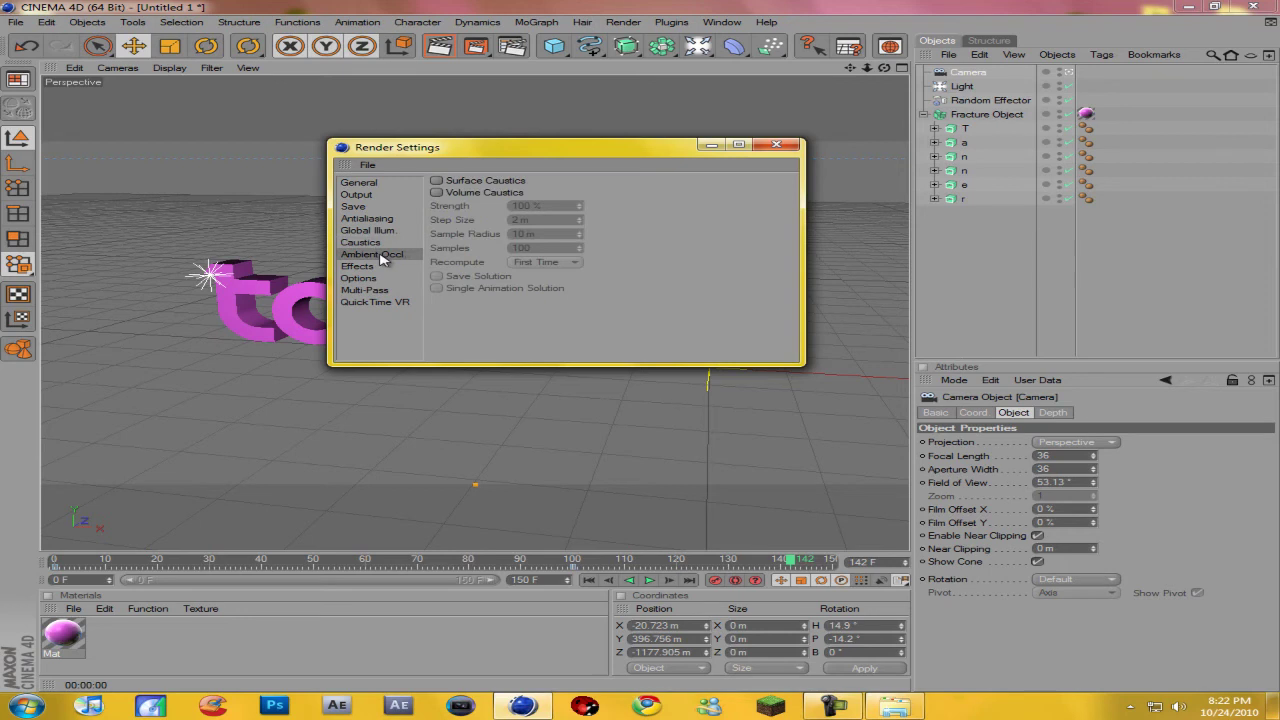
left_click(373, 231)
left_click(378, 257)
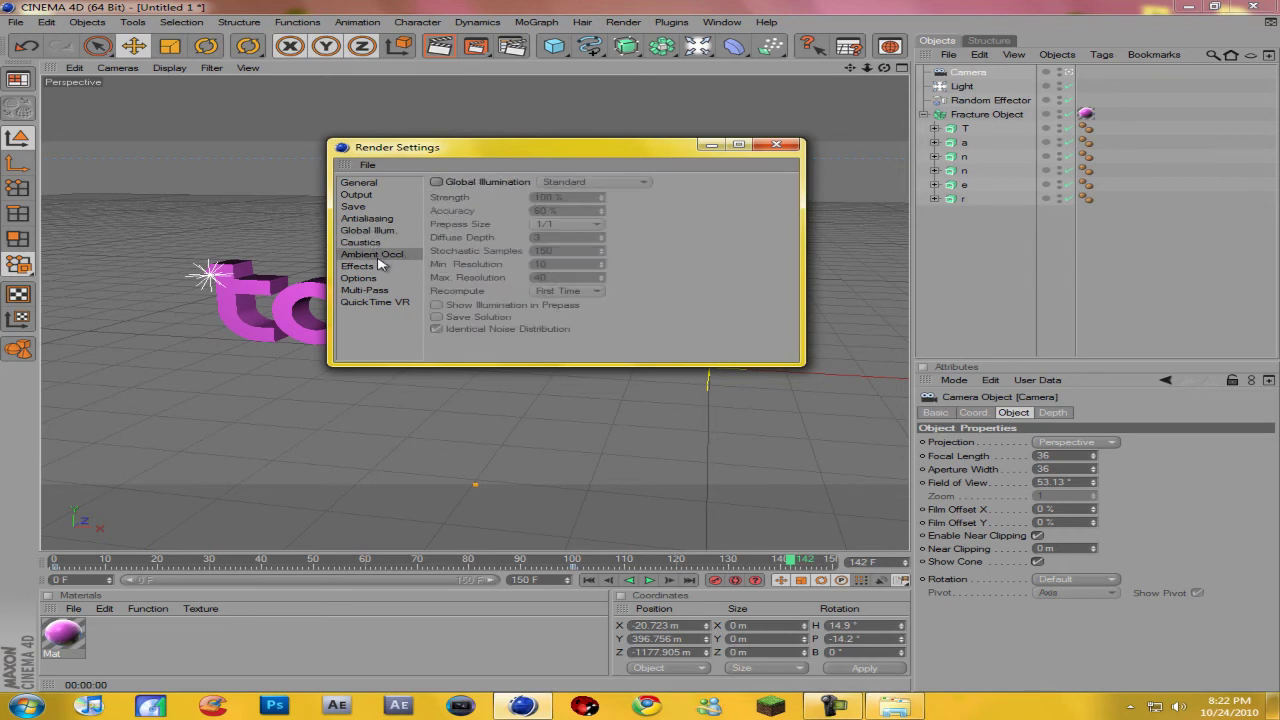
left_click(370, 231)
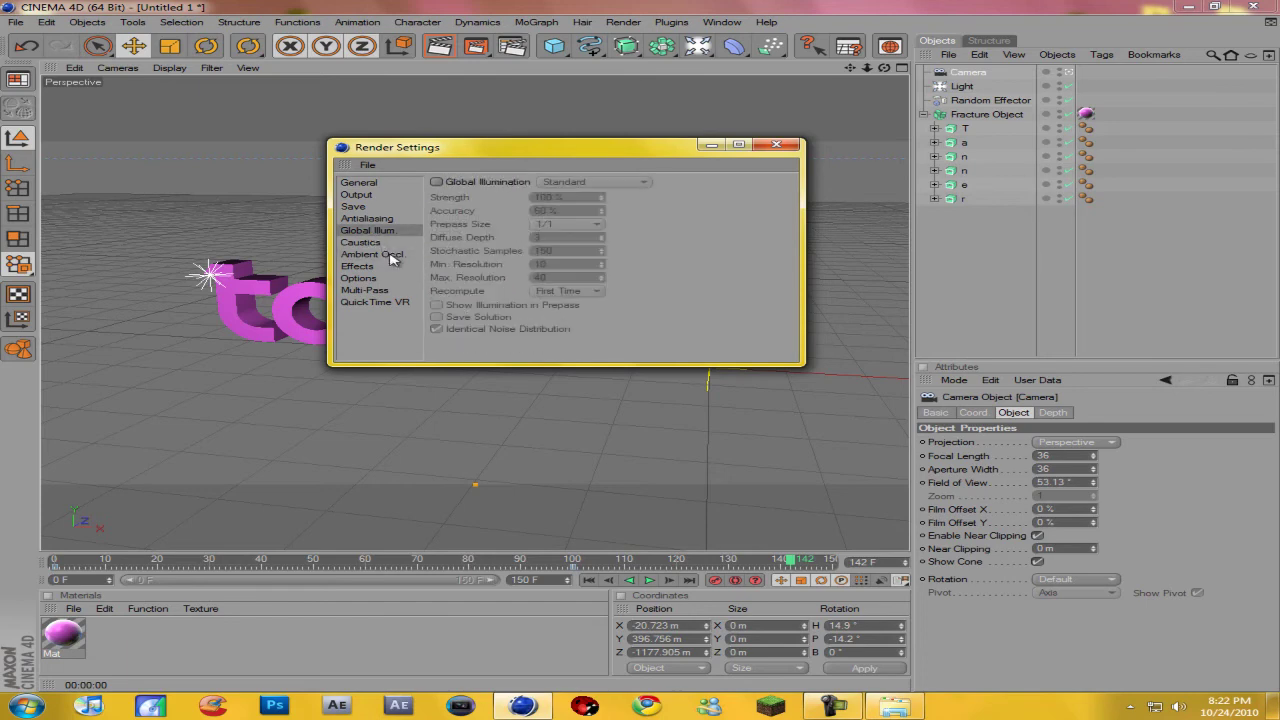
left_click(367, 218)
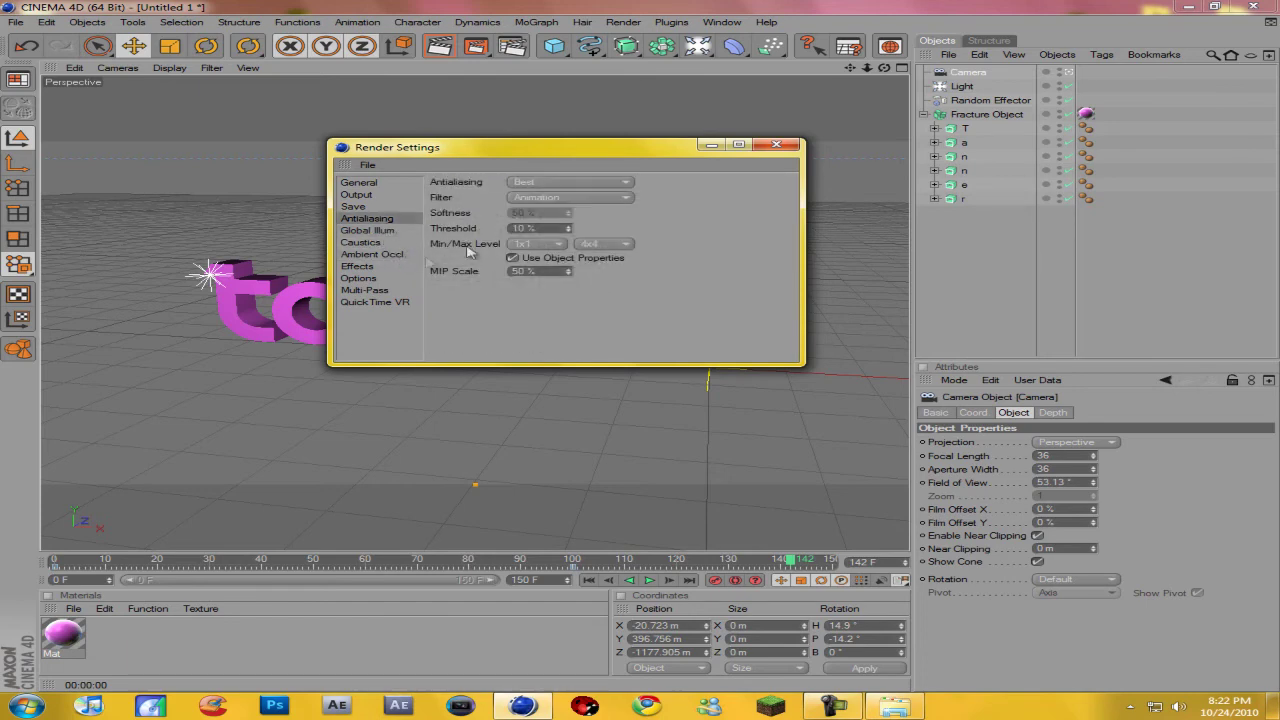
left_click(778, 146)
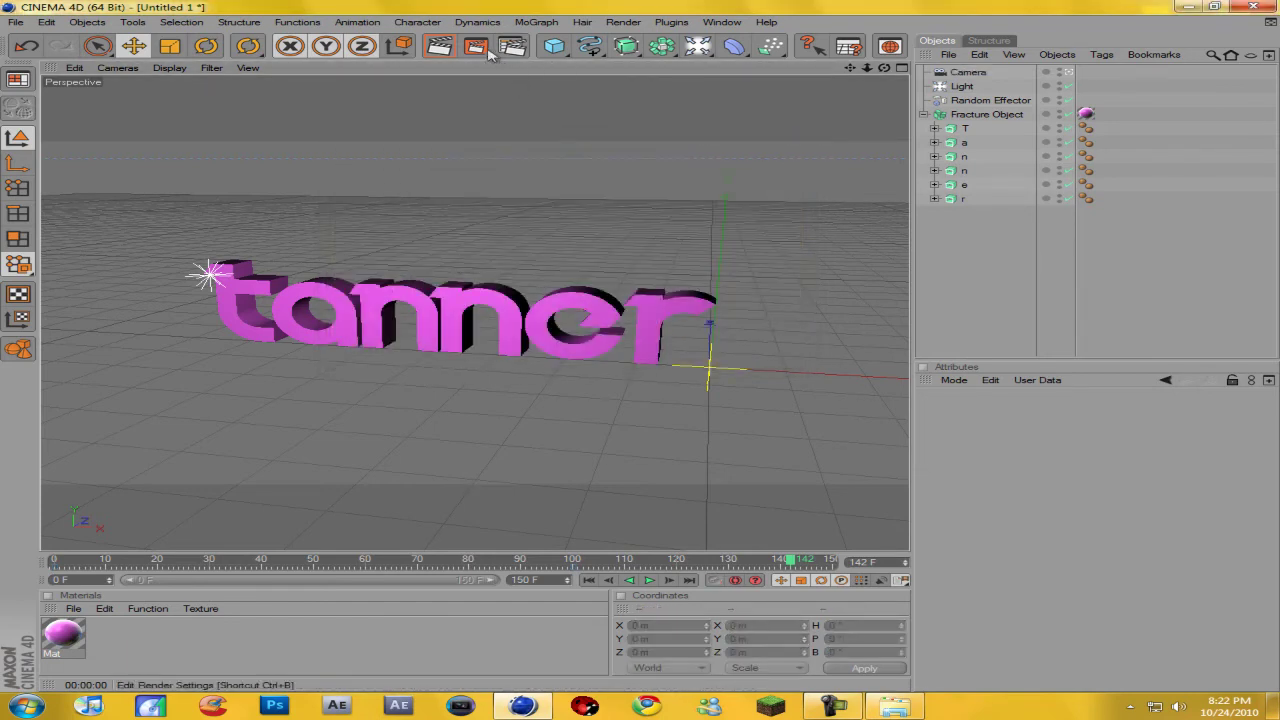
- Render the whole animation in the picture viewer
left_click(478, 47)
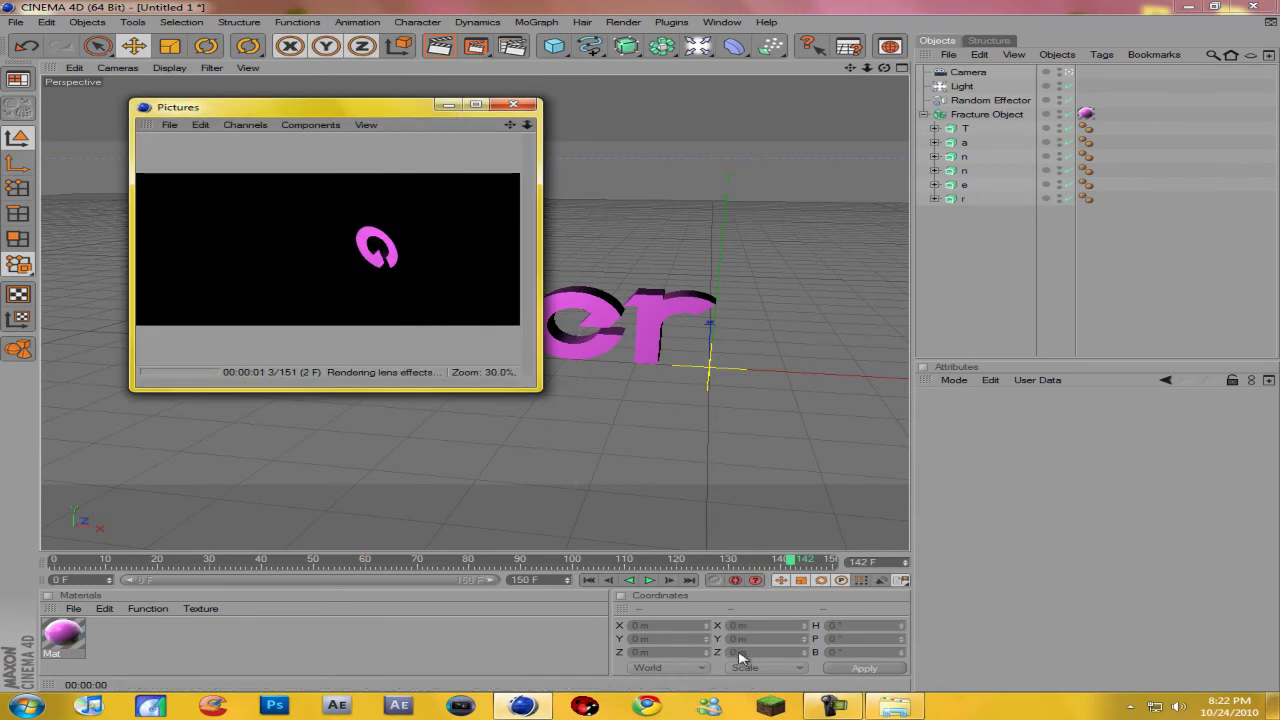
left_click(832, 706)
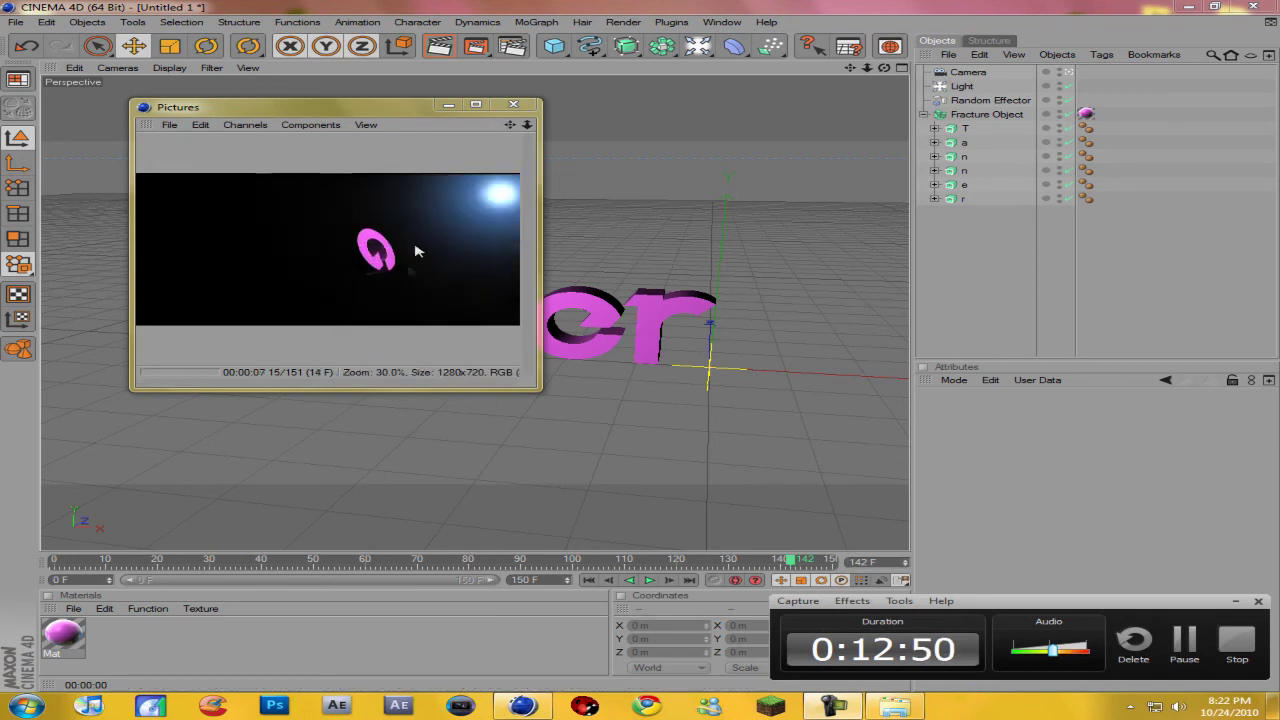
left_click(1183, 641)
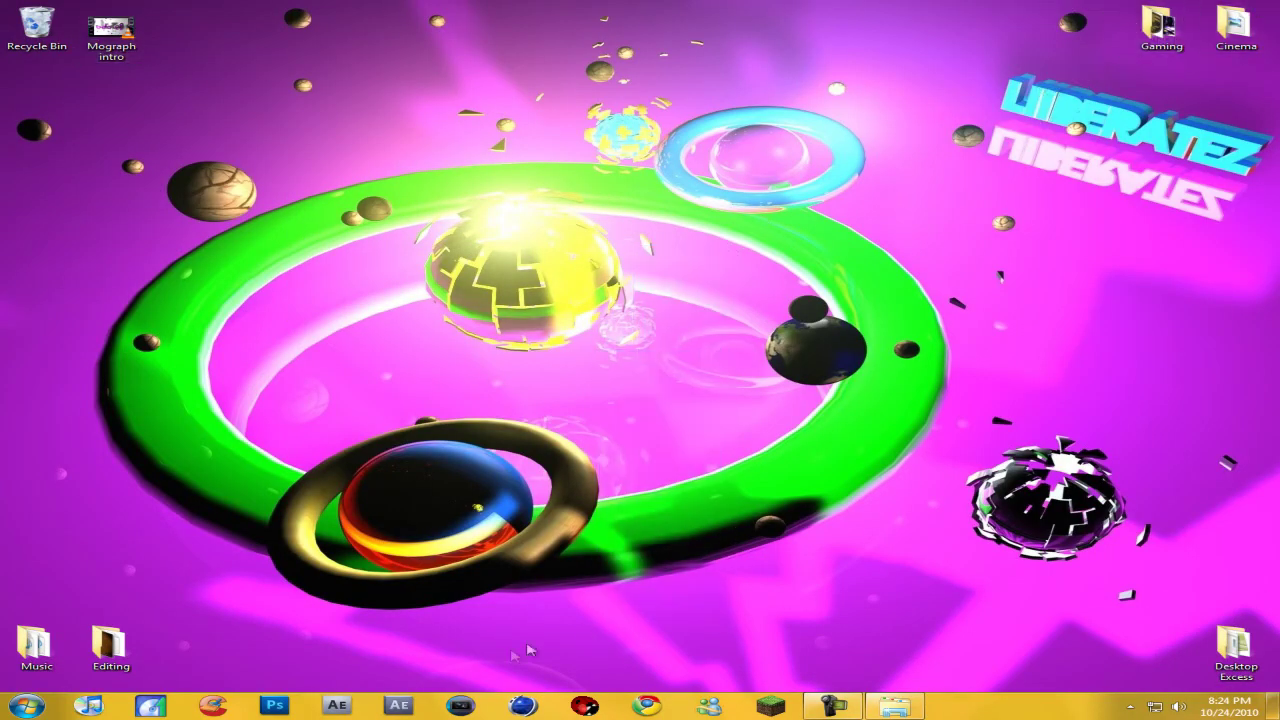
- Switch to After Effects, bring up the project's footage list and close the empty render queue
left_click(337, 705)
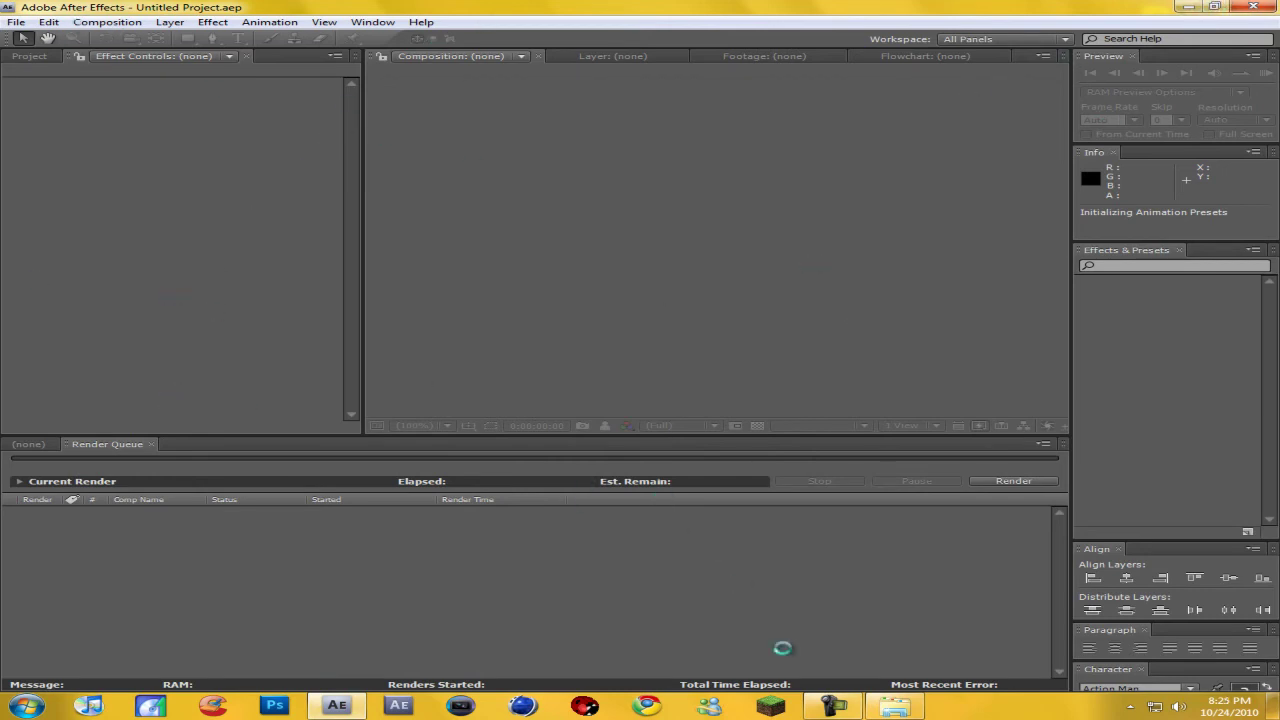
left_click(833, 706)
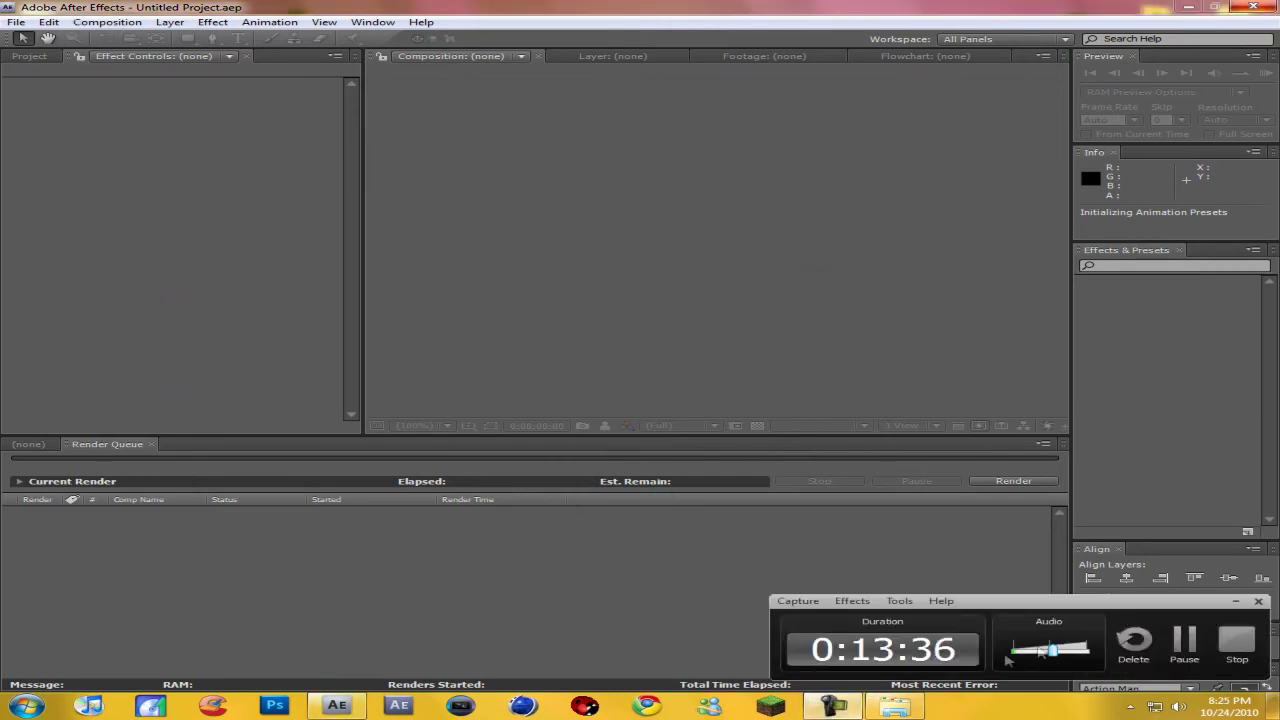
left_click(835, 706)
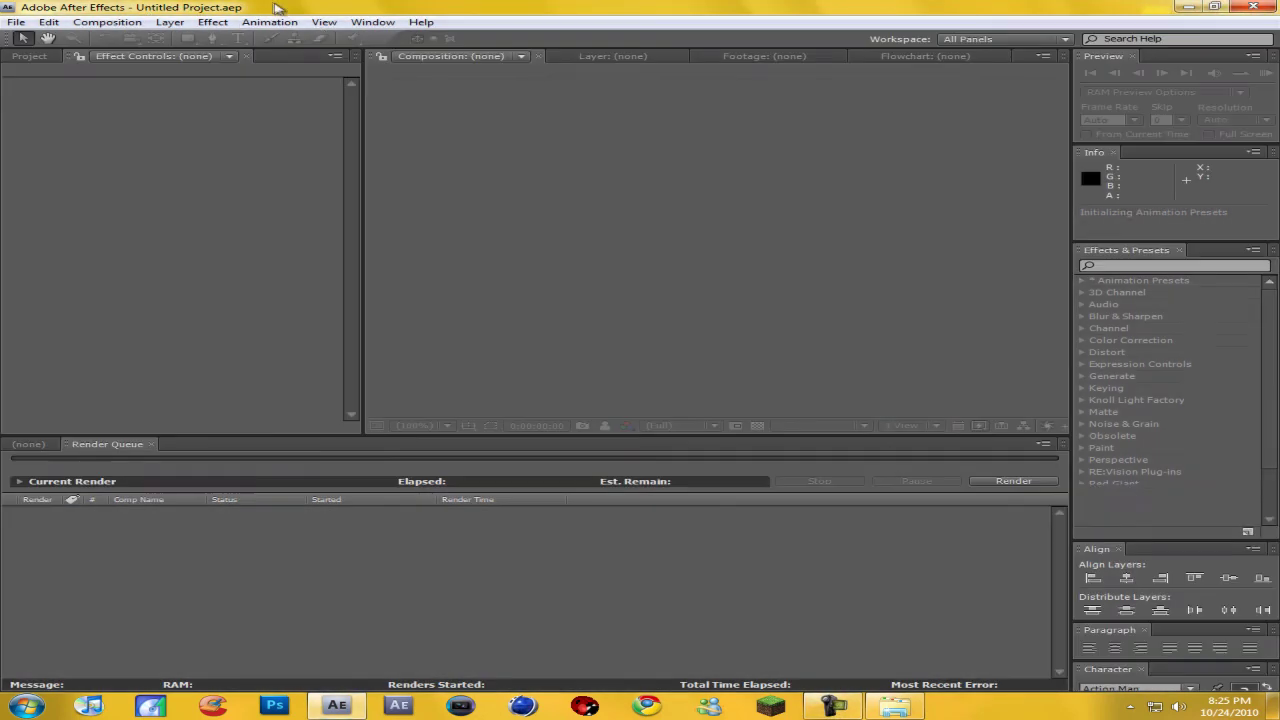
left_click(29, 56)
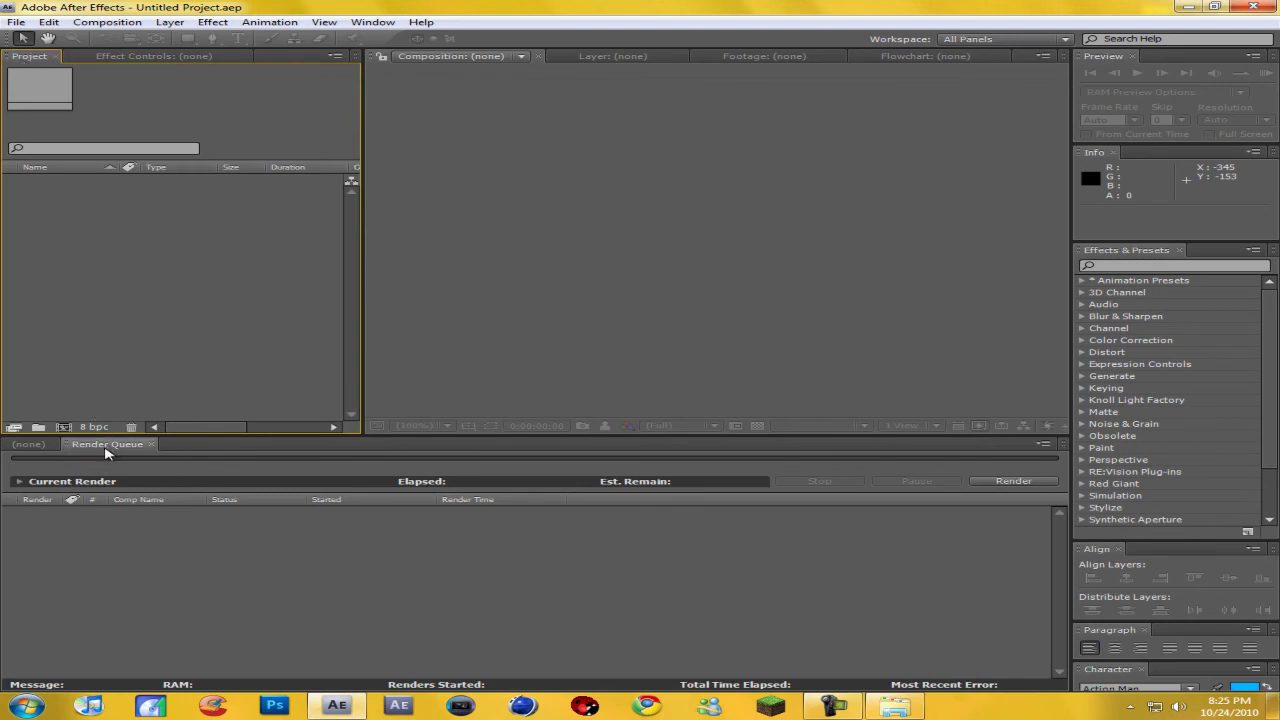
left_click(150, 446)
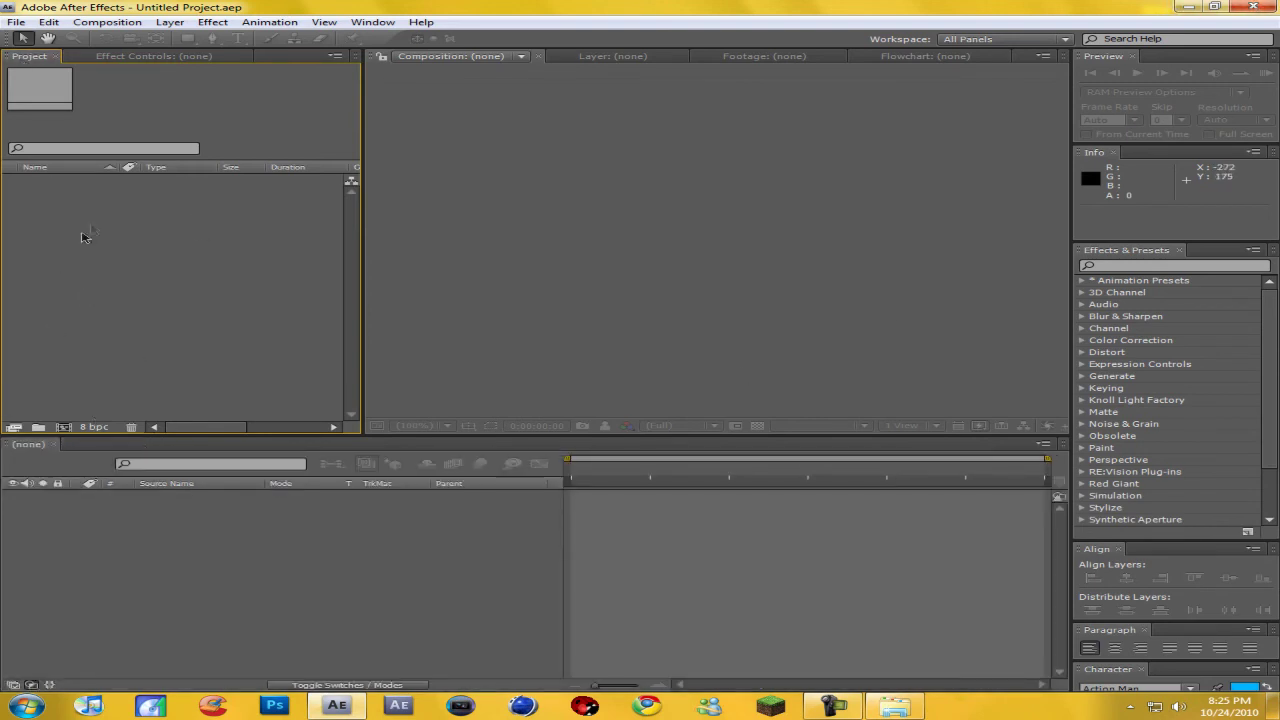
- Start a footage import and open the desktop's Cinema\Animation folder
double_click(46, 204)
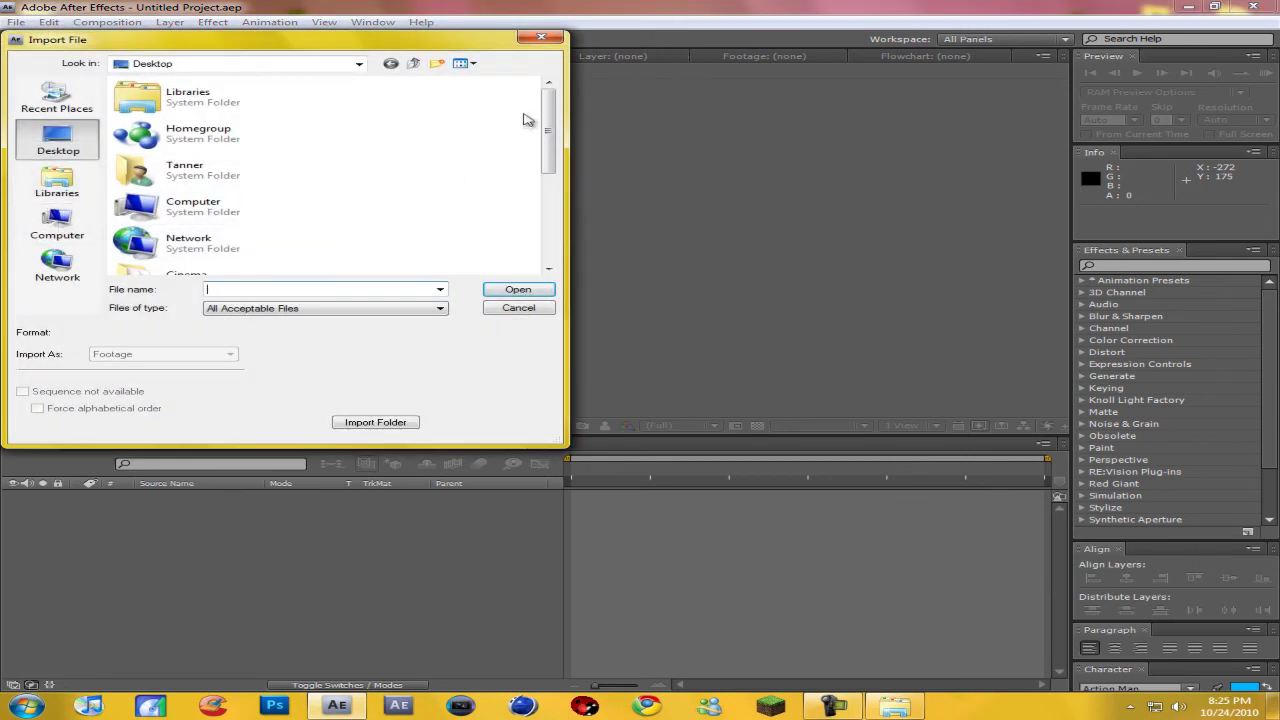
scroll(549, 125, "down", 3)
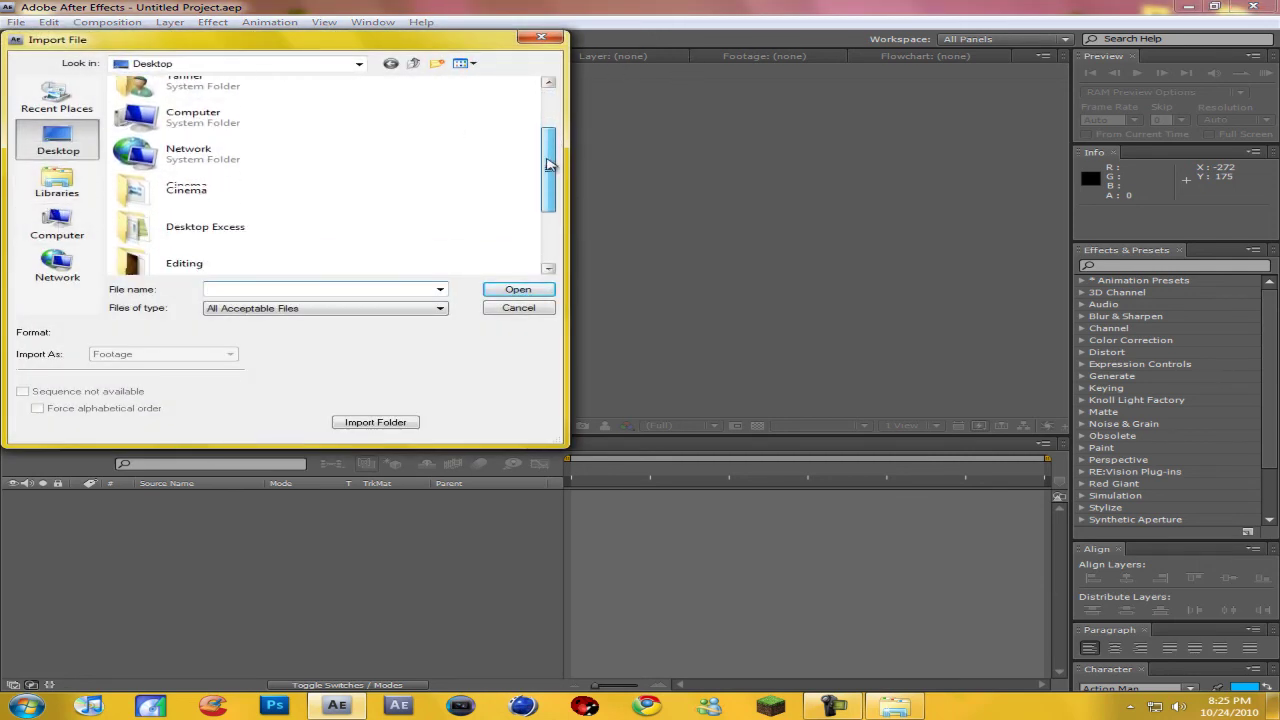
double_click(235, 201)
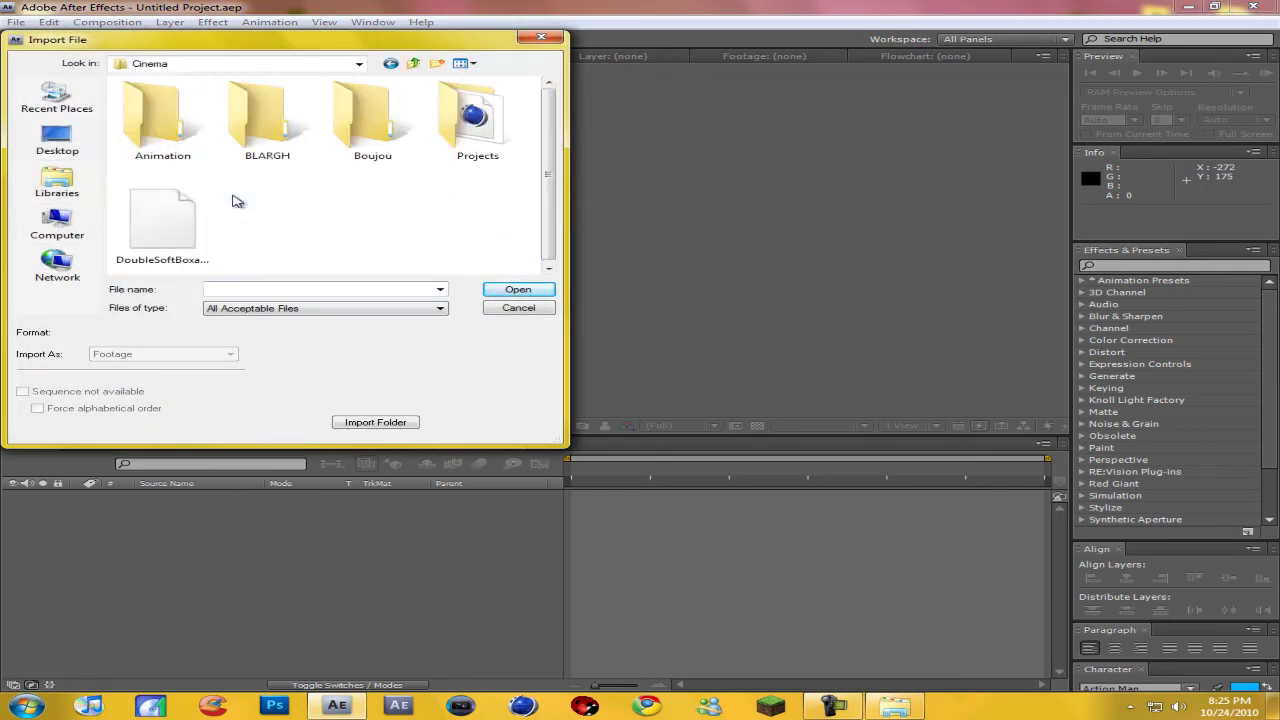
double_click(172, 137)
- Import the rendered JPEG sequence starting at Intro0000, skipping the A_Intro TIFF files
scroll(550, 97, "down", 2)
scroll(550, 97, "down", 15)
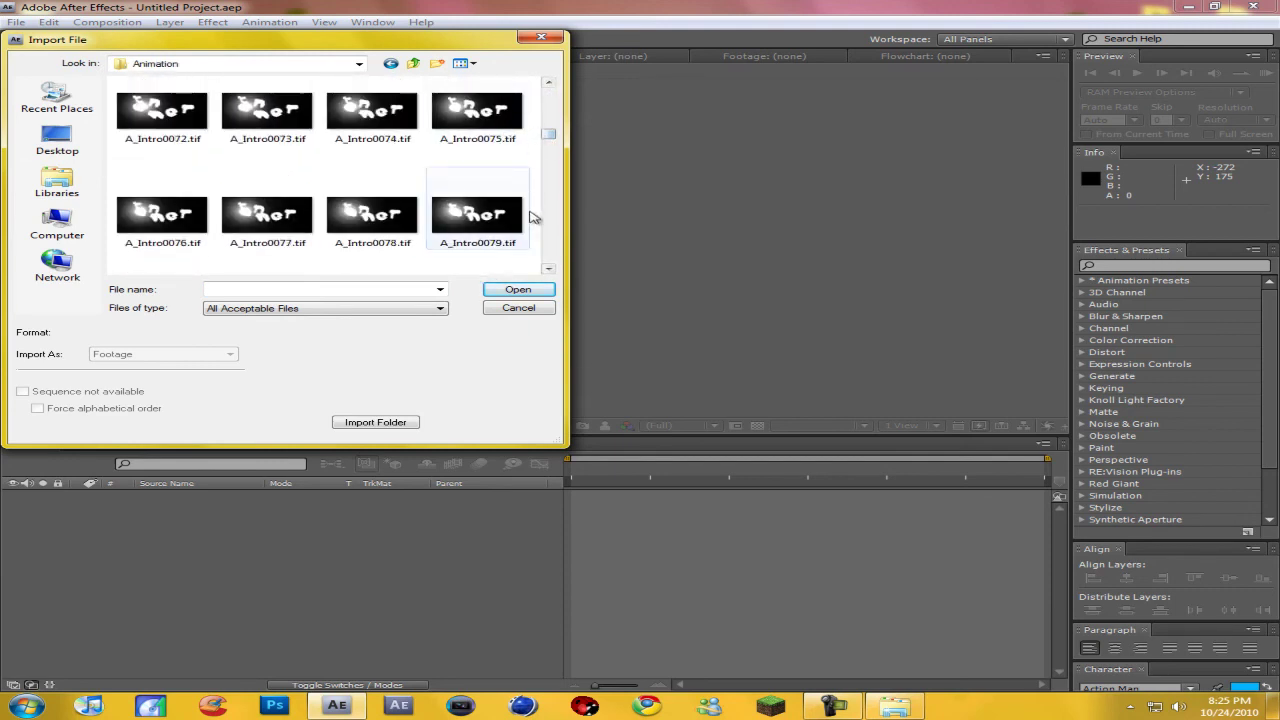
left_click(548, 269)
left_click(548, 269)
left_click(548, 269)
left_click(548, 269)
left_click(548, 269)
left_click(548, 269)
left_click(548, 269)
left_click(548, 269)
left_click(548, 269)
left_click(549, 270)
left_click(549, 270)
left_click(549, 270)
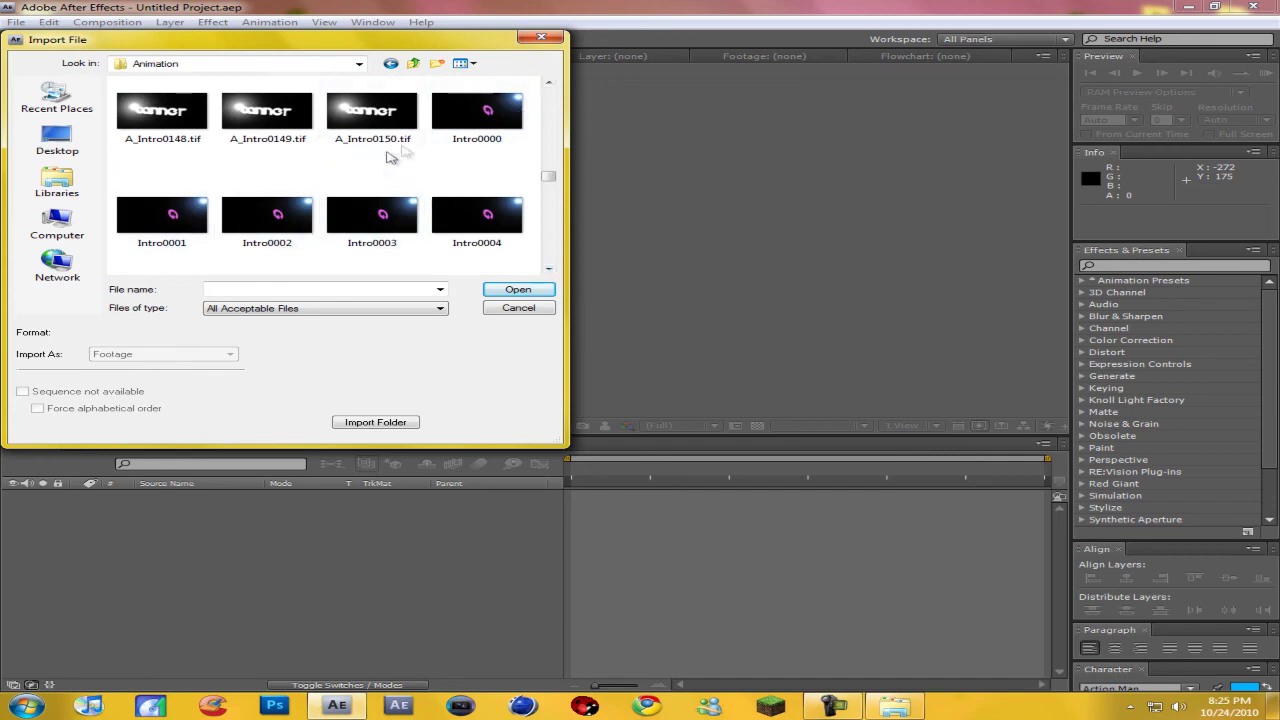
left_click(488, 118)
left_click(518, 289)
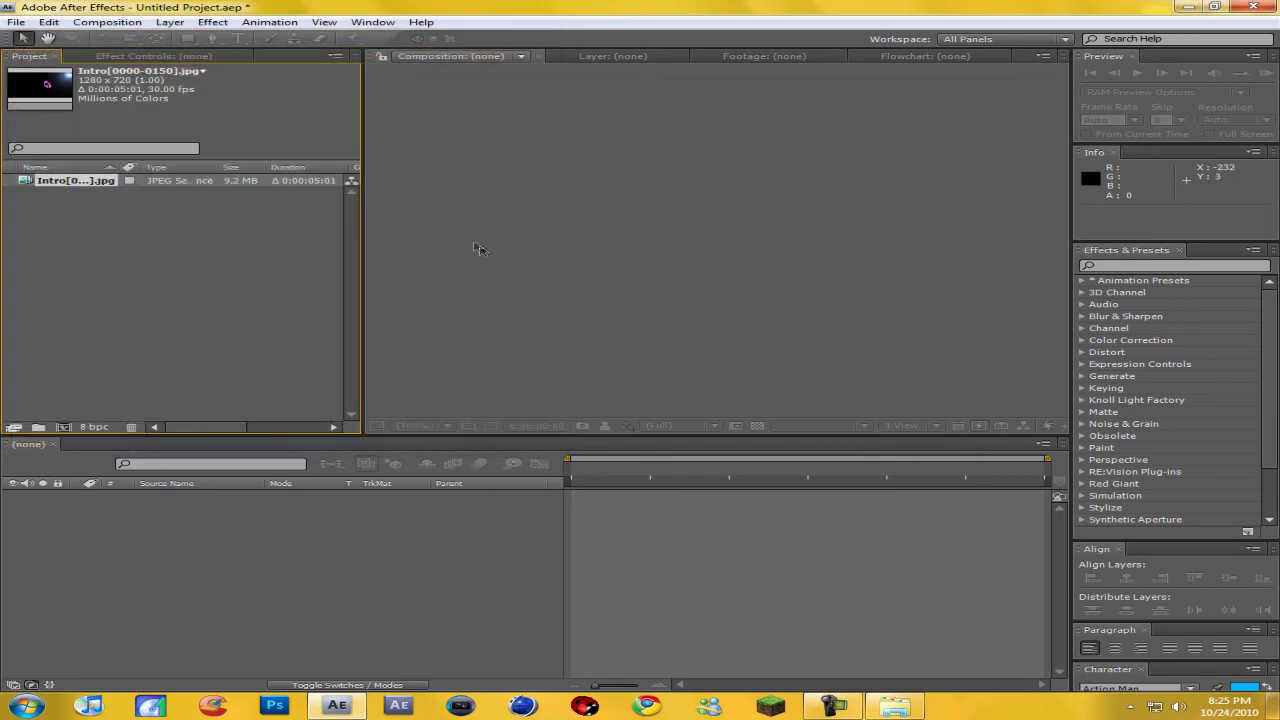
- Create a composition from the imported Intro sequence and preview its animation from start to end
left_click_drag(75, 183, 145, 555)
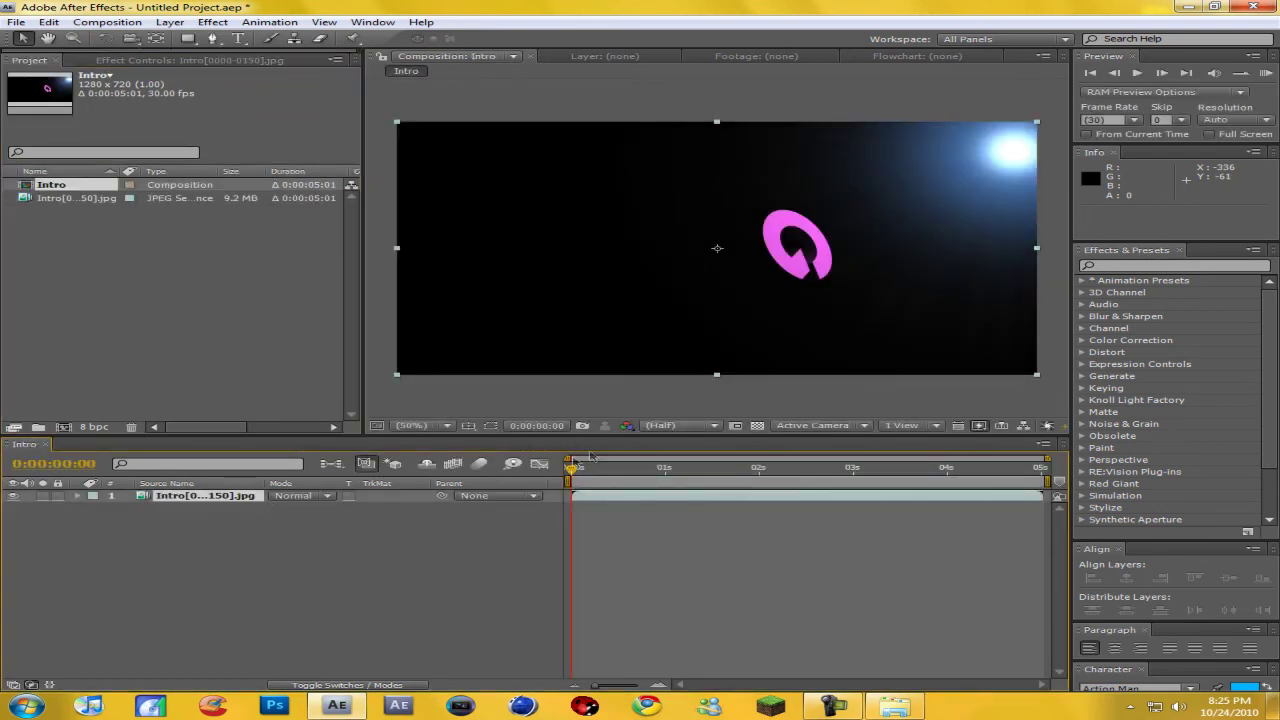
left_click_drag(575, 470, 1007, 474)
key("space")
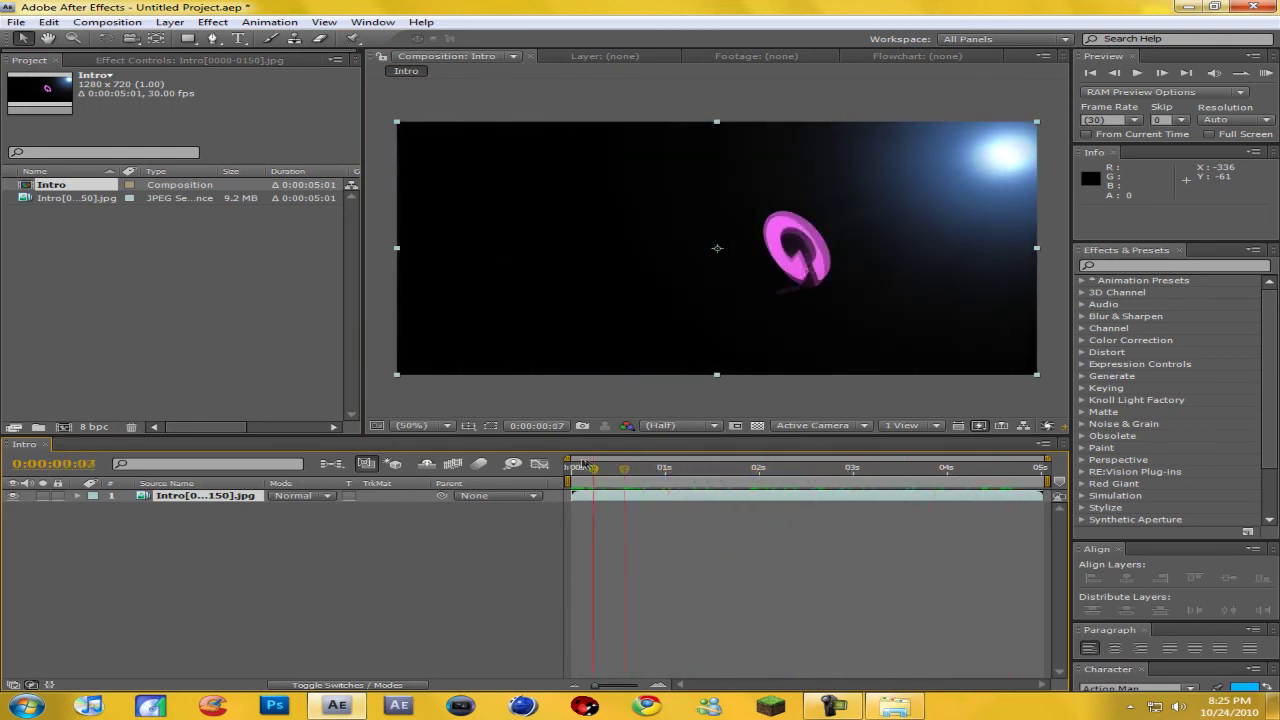
left_click_drag(1003, 495, 368, 490)
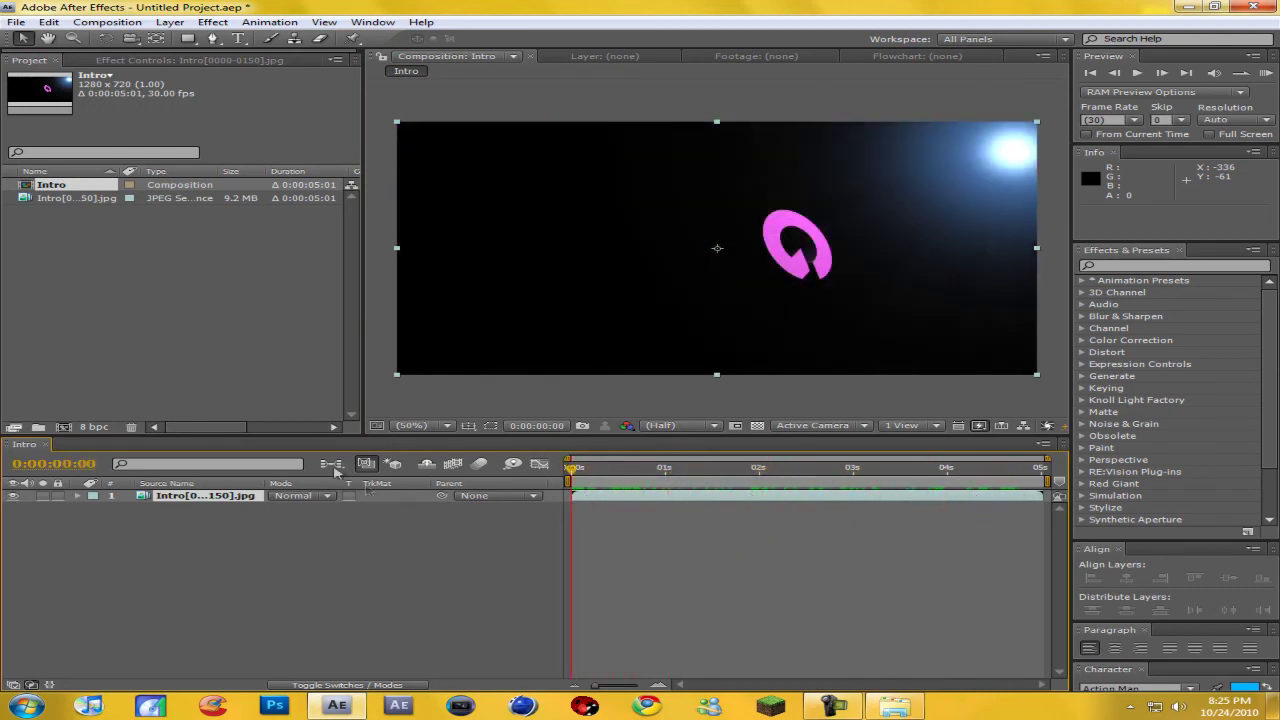
- Render the Intro composition to Intro.avi with Best Settings and the Lossless output module, and close After Effects
key("ctrl+m")
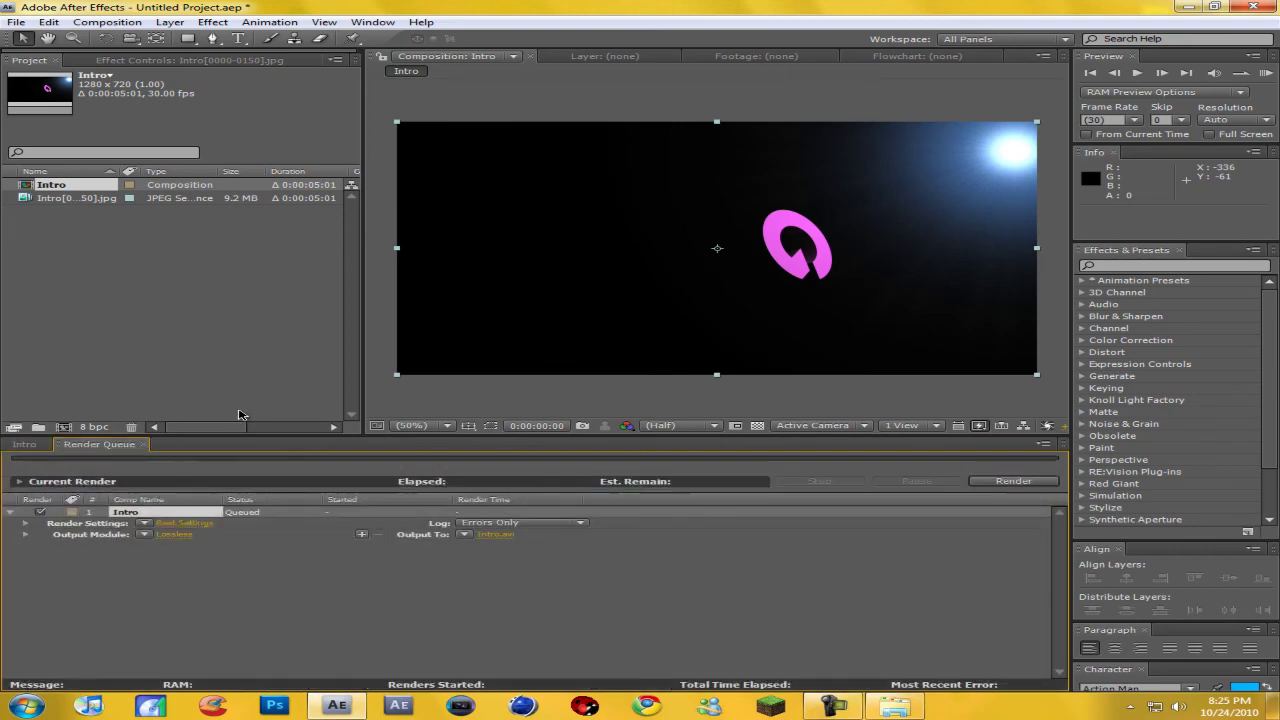
left_click(105, 22)
left_click(1031, 486)
left_click(1031, 486)
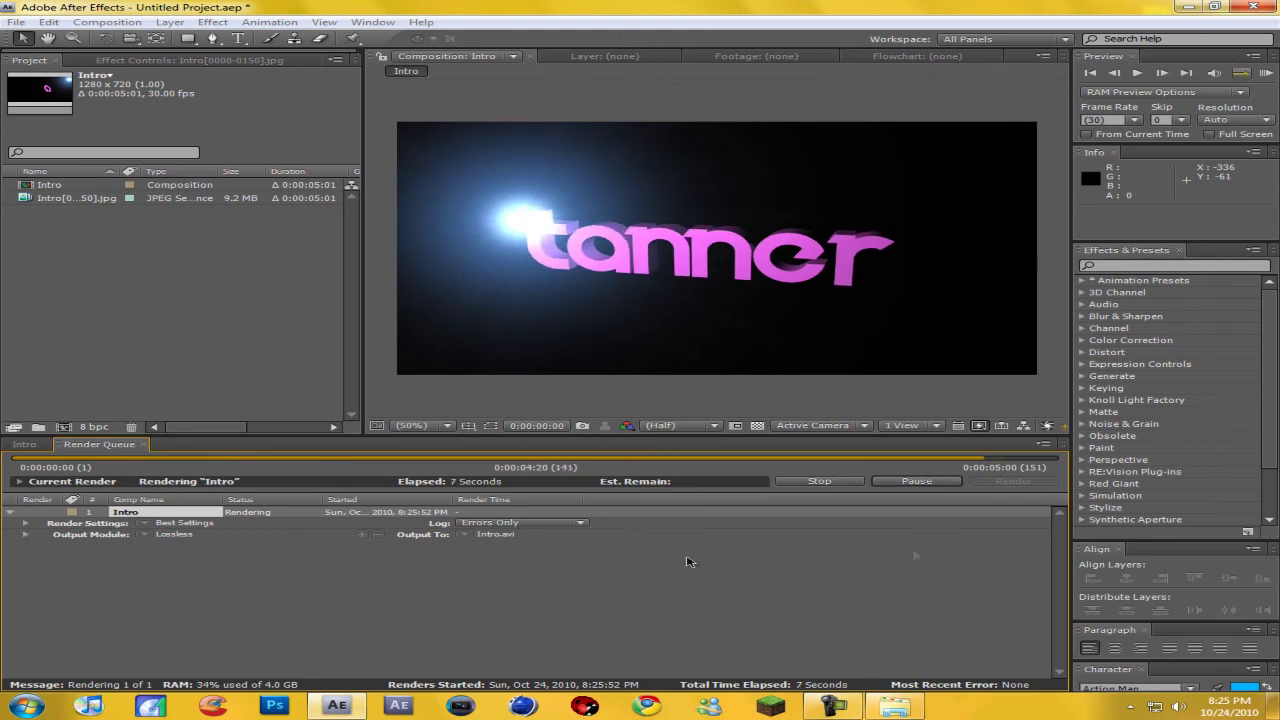
left_click(1253, 6)
left_click(650, 377)
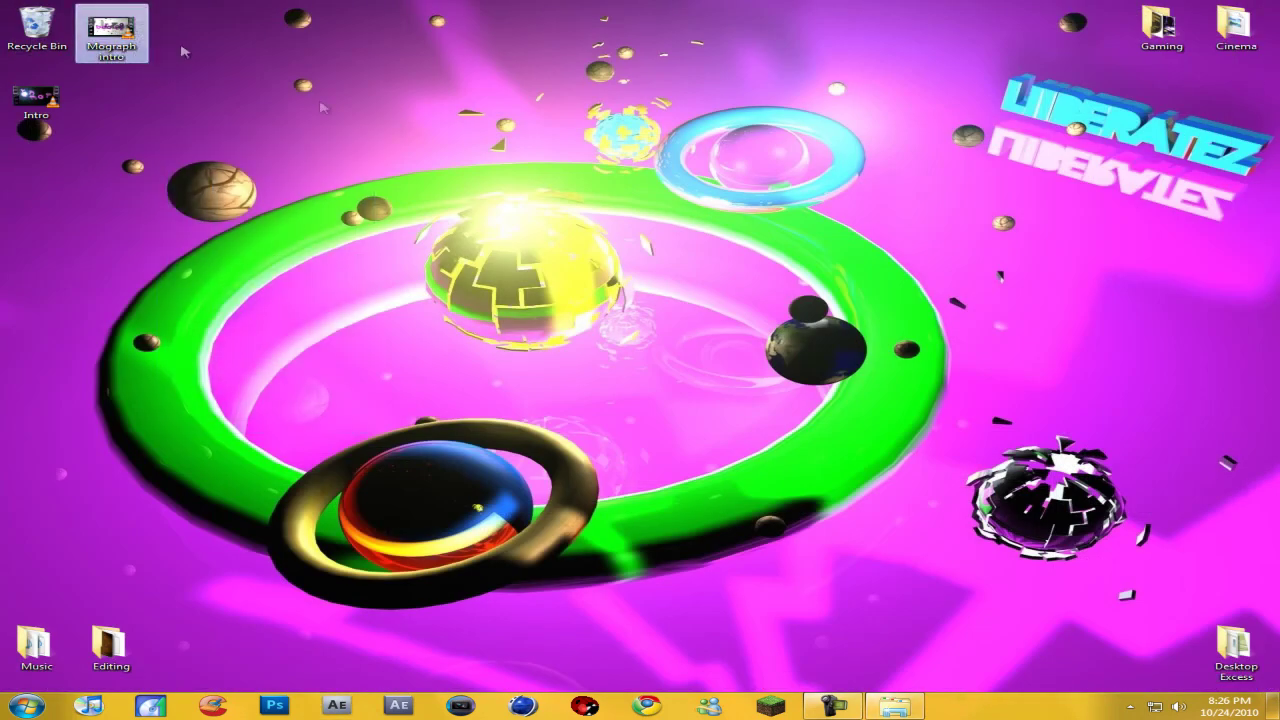
left_click_drag(559, 695, 883, 650)
left_click(833, 707)
left_click_drag(757, 93, 419, 402)
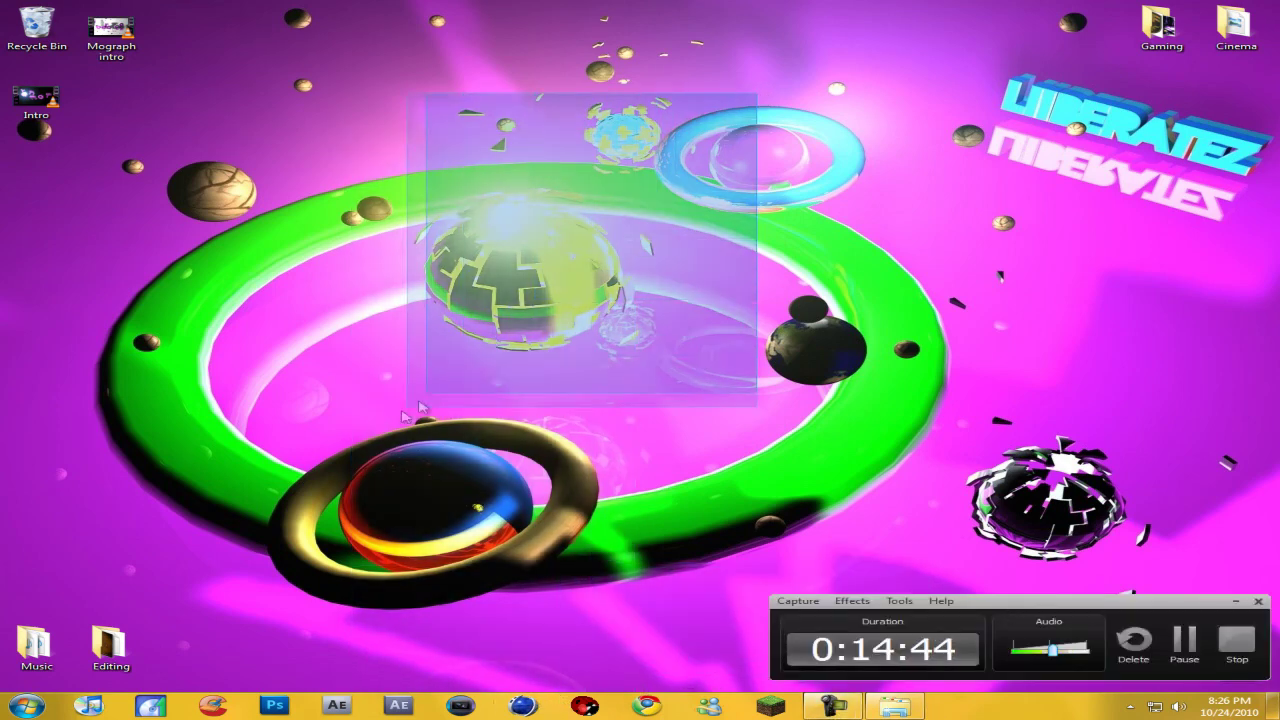